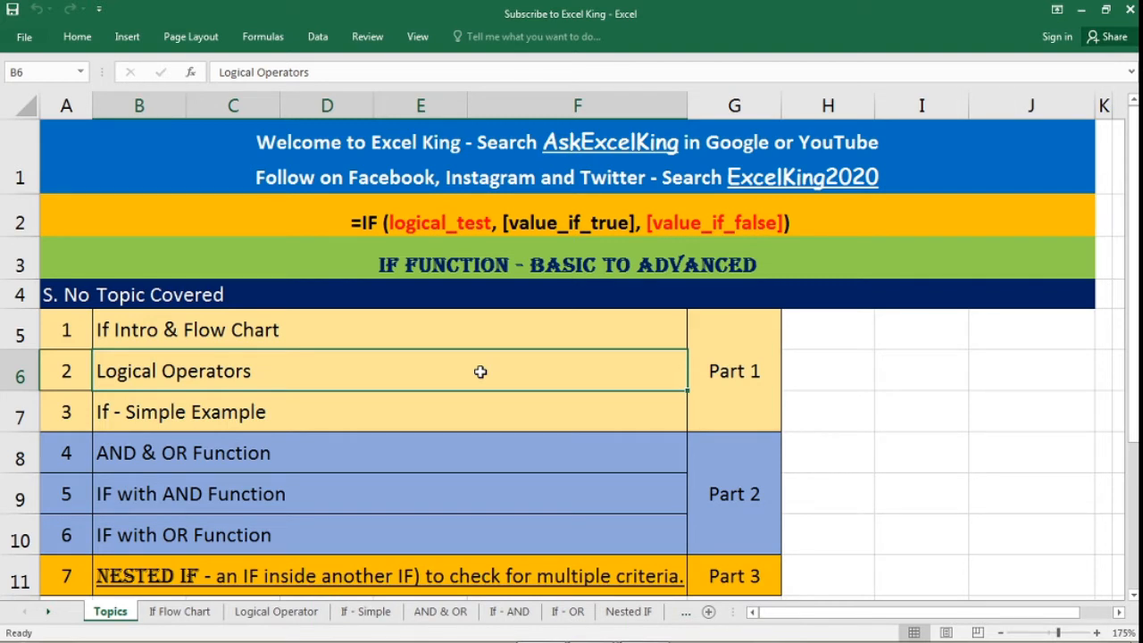
Open the Nested If Flow Chart sheet and examine the TRUE and FALSE branches of the first If Condition.
scroll(481, 372, "down", 1, "ctrl")
left_click(685, 348)
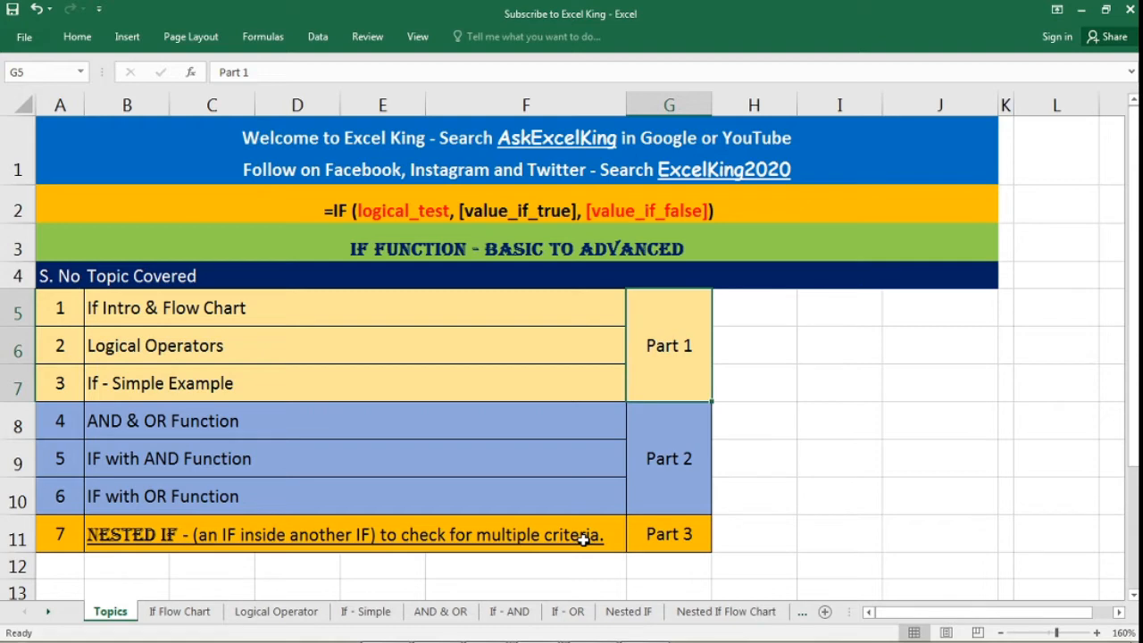
left_click(730, 616)
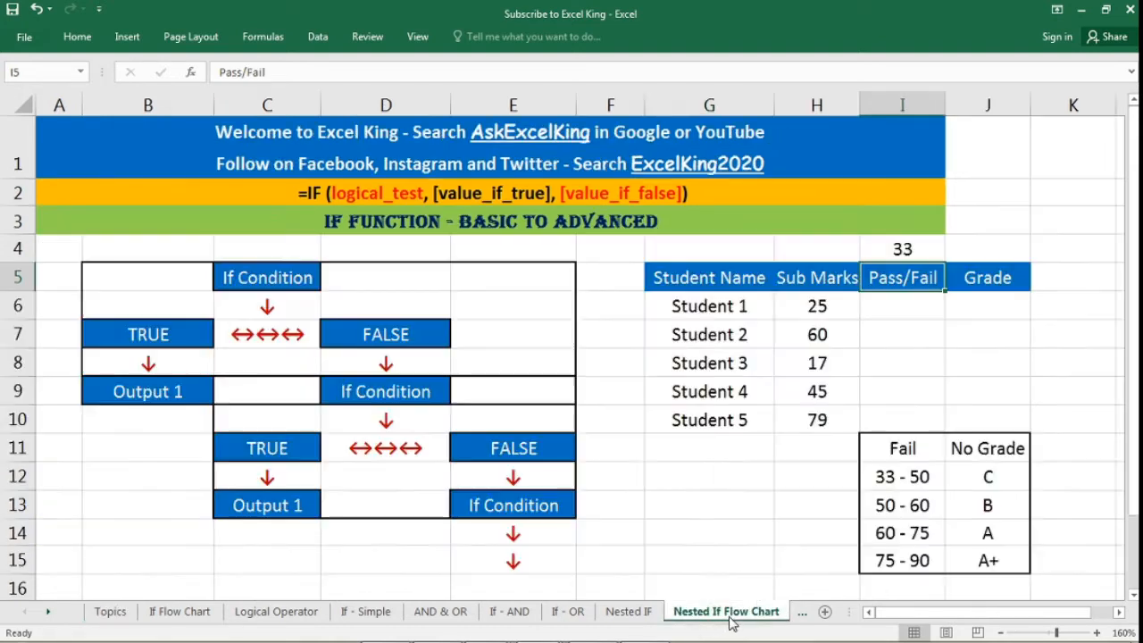
left_click(648, 440)
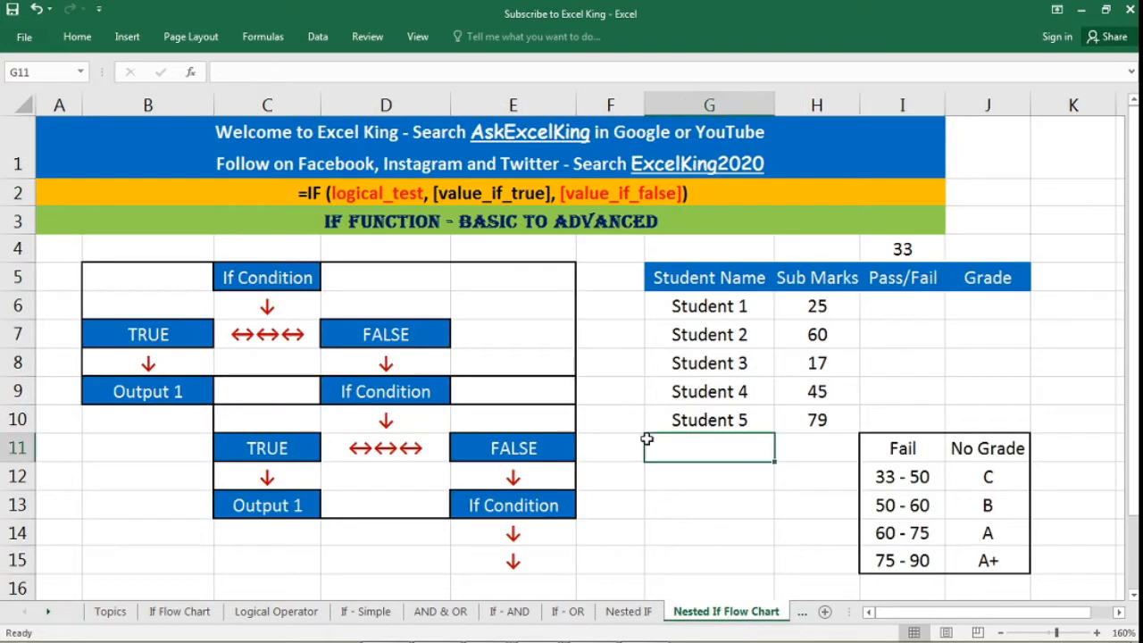
left_click(294, 278)
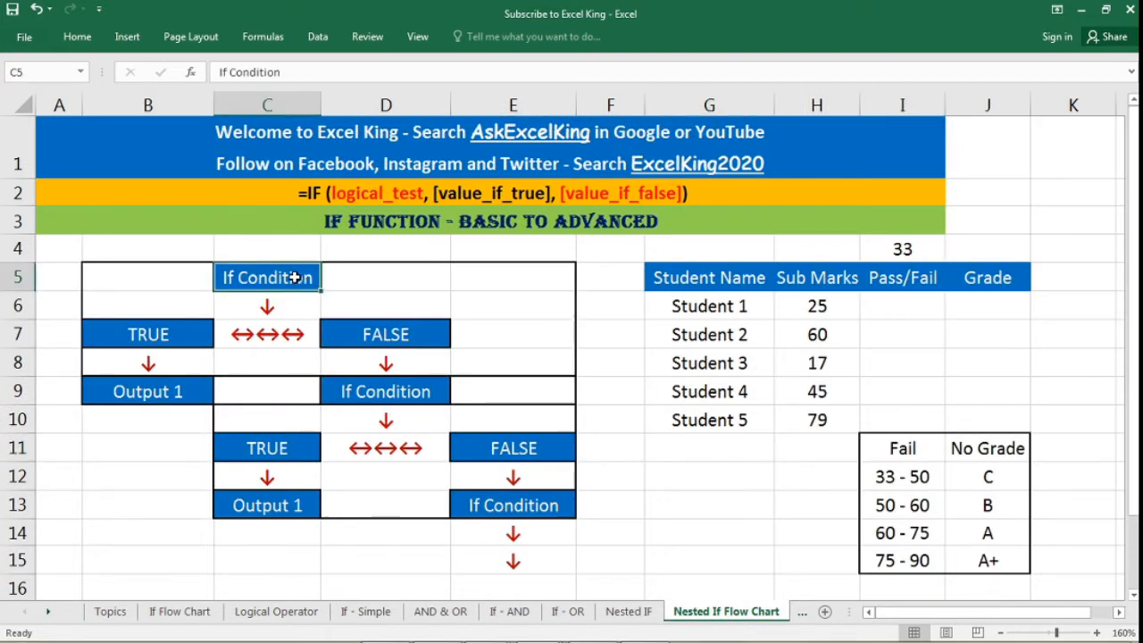
left_click(189, 337)
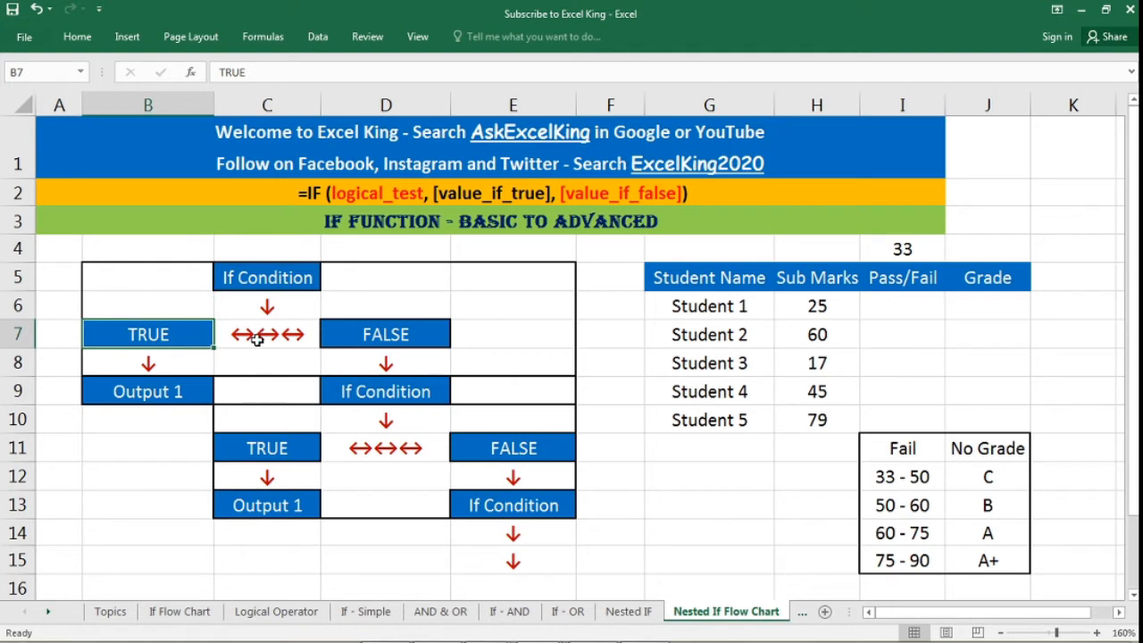
left_click(360, 336)
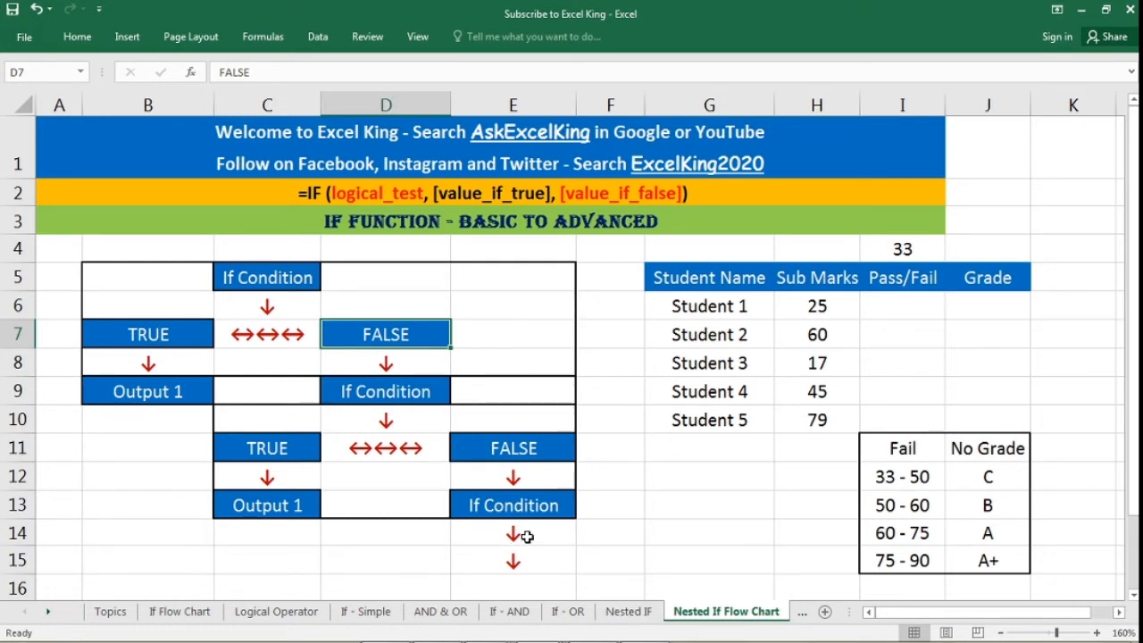
Examine the student table's names, subject marks, pass mark and empty Pass/Fail and Grade columns.
left_click_drag(722, 291, 974, 414)
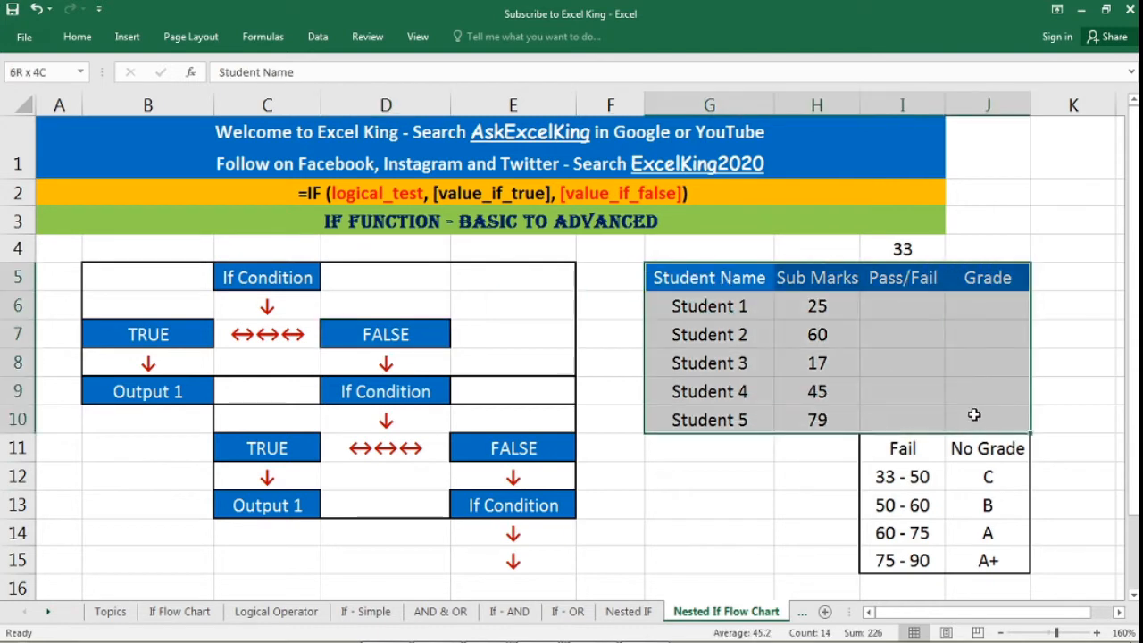
left_click_drag(732, 307, 734, 414)
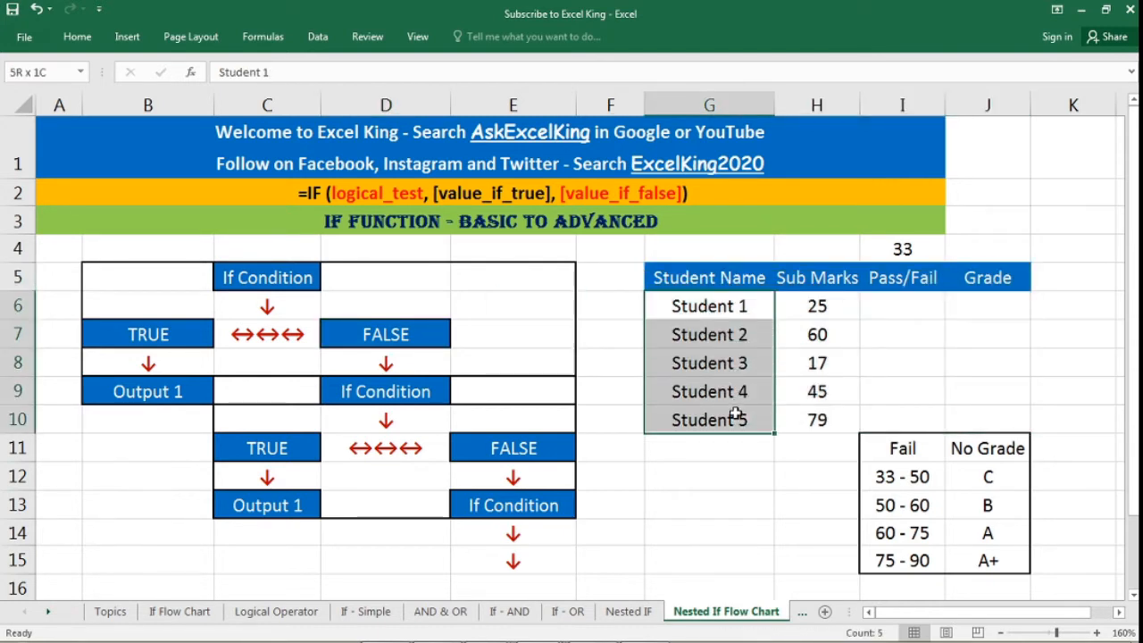
left_click_drag(823, 307, 831, 420)
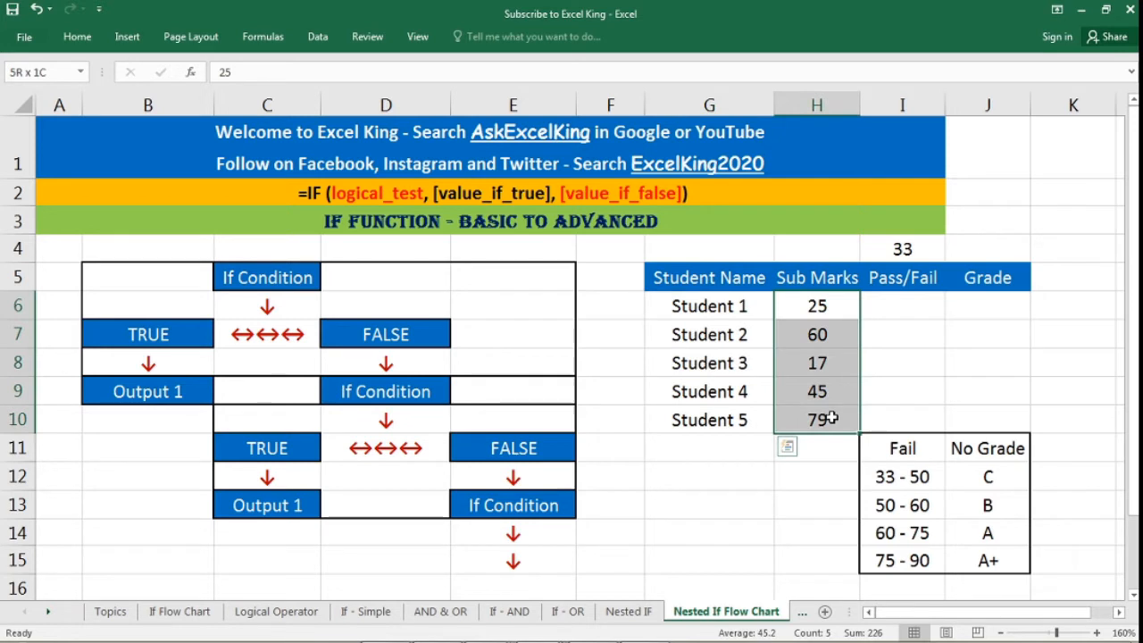
left_click(909, 255)
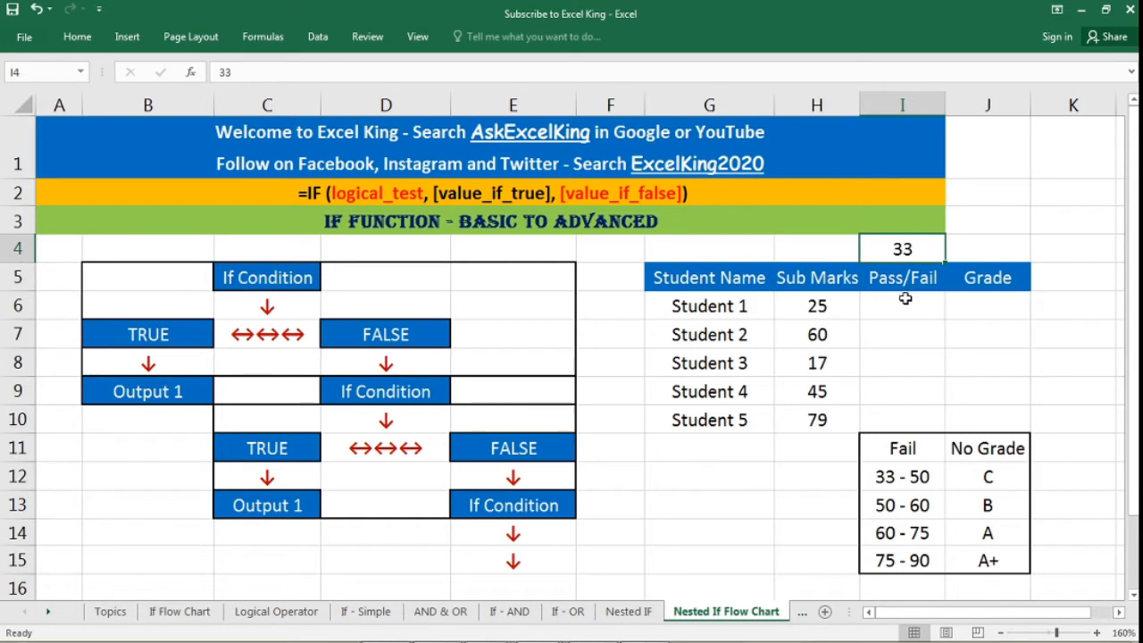
left_click_drag(909, 302, 906, 415)
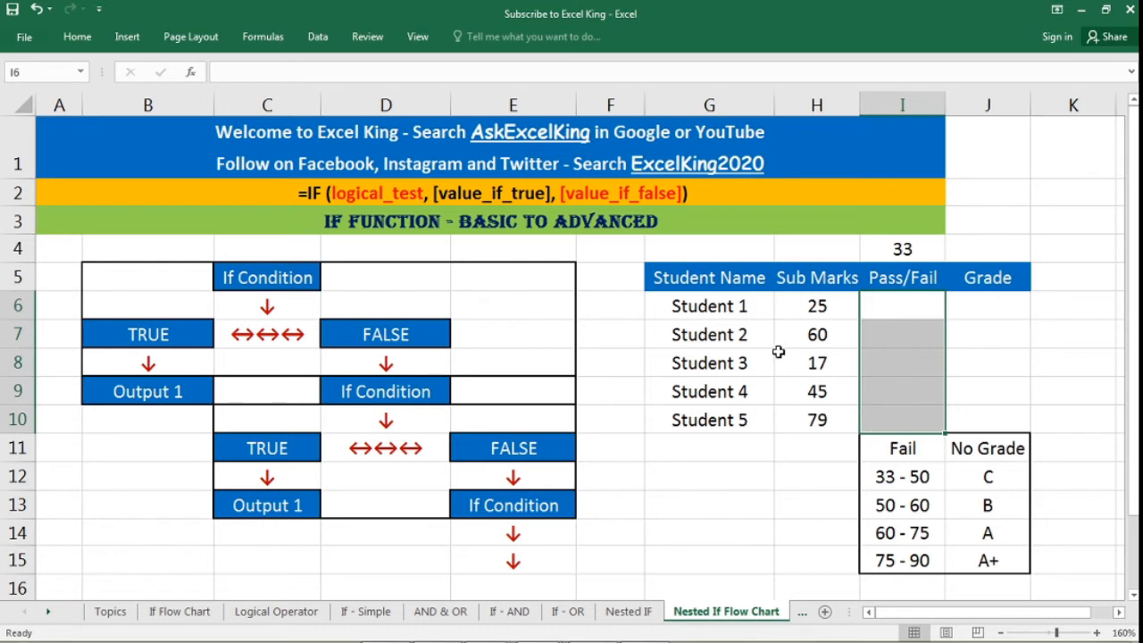
left_click(906, 370)
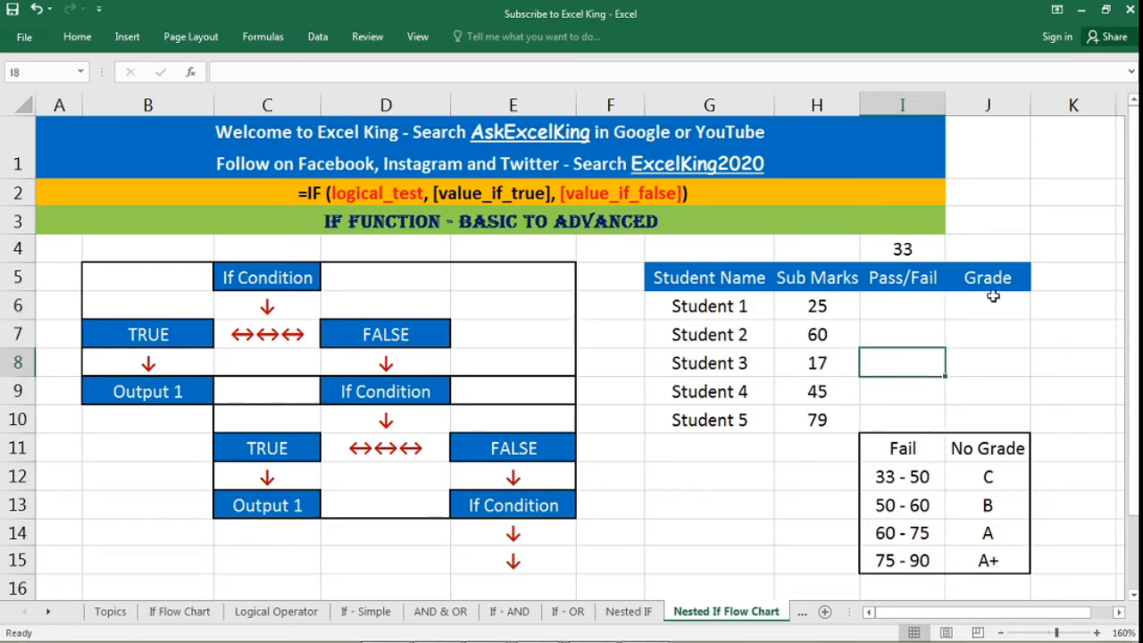
left_click_drag(992, 297, 1013, 407)
Examine the grading scale below the student table, checking each mark range with its grade and the Fail row.
left_click_drag(896, 474, 992, 559)
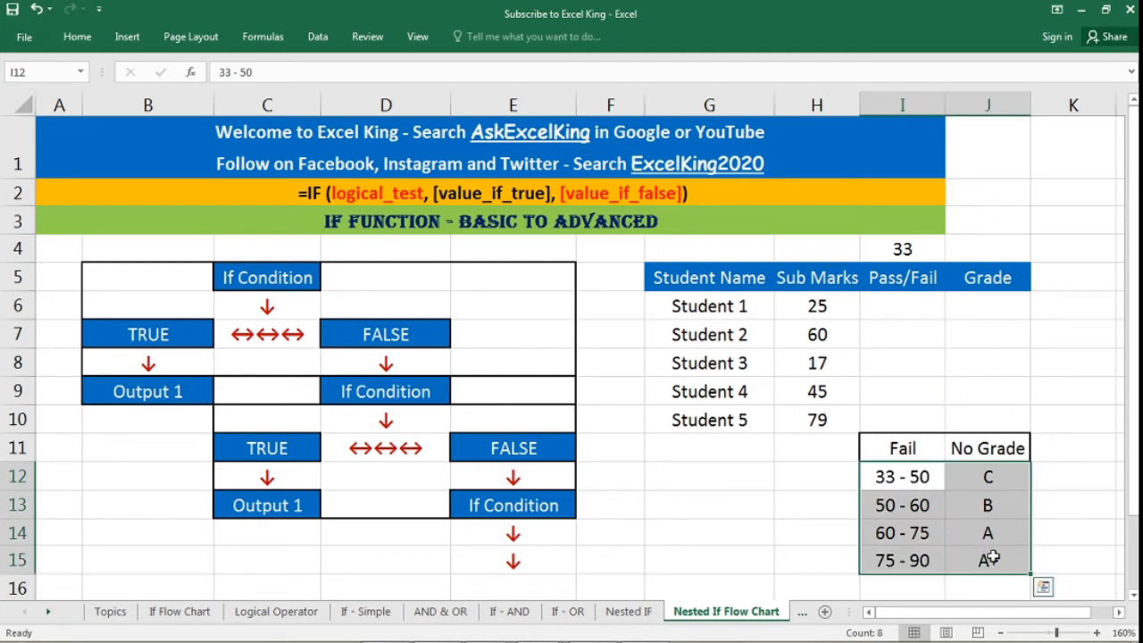
left_click(1036, 415)
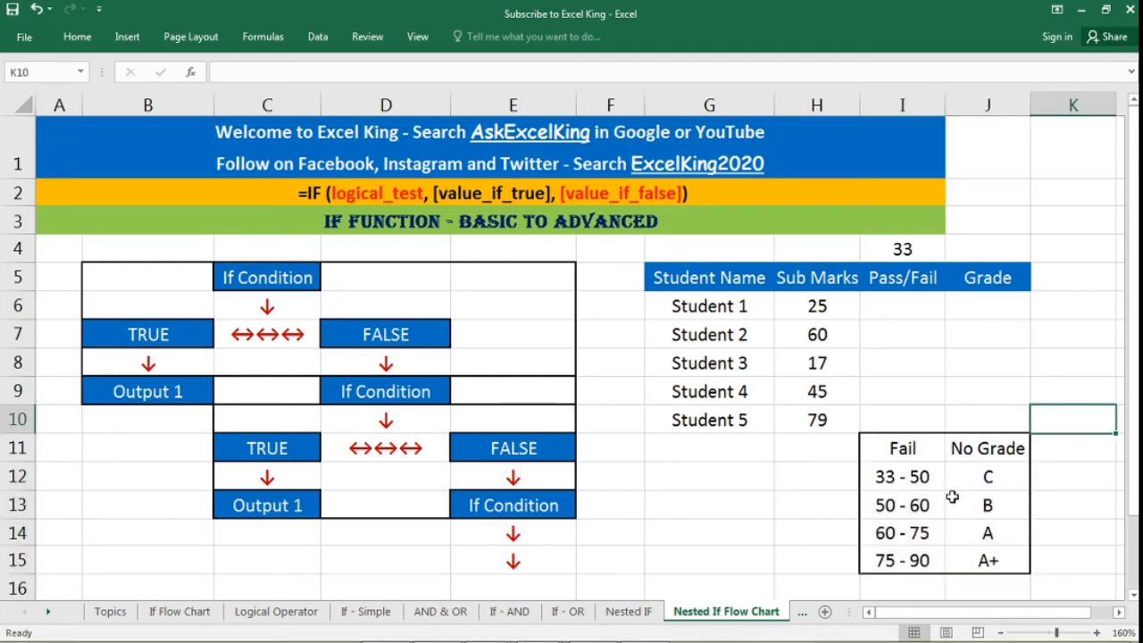
left_click(903, 484)
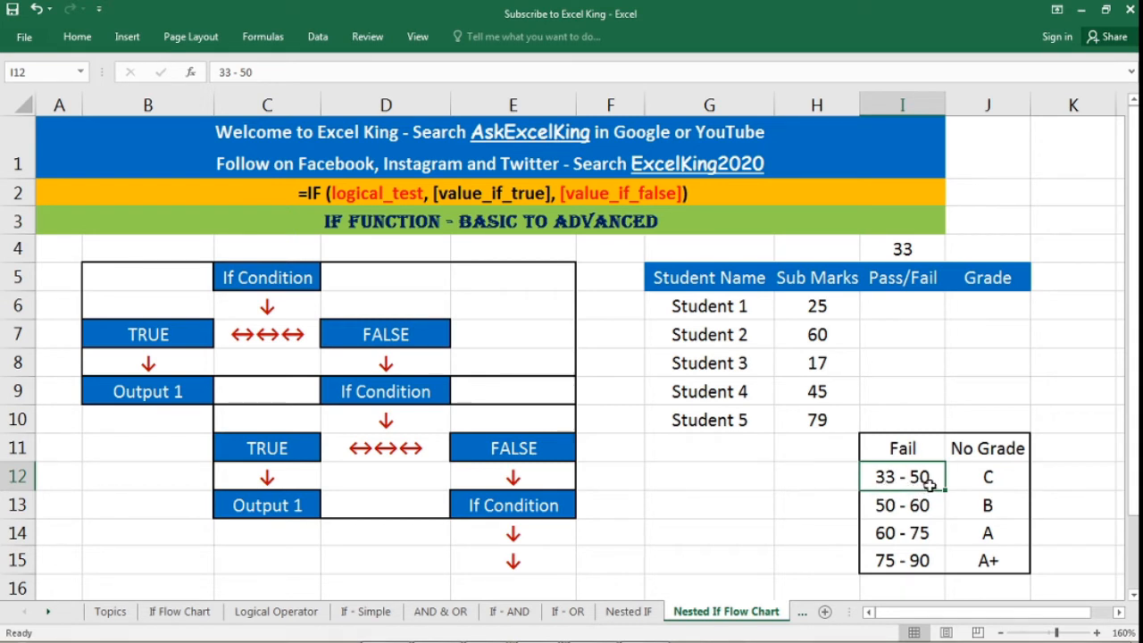
left_click(1011, 481)
left_click(905, 513)
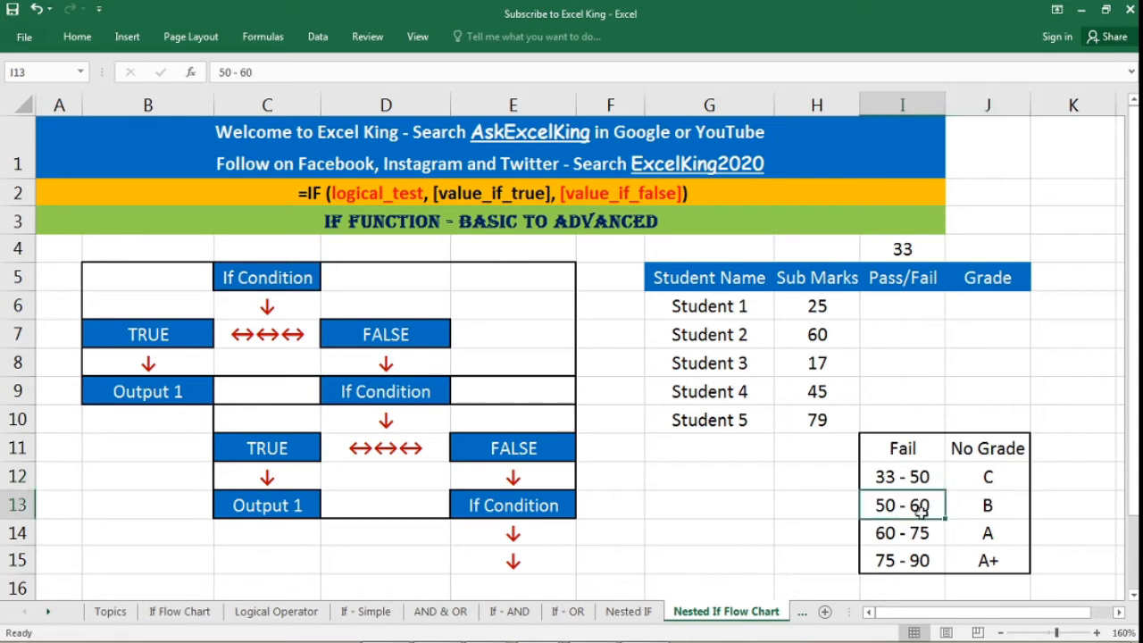
left_click(1006, 508)
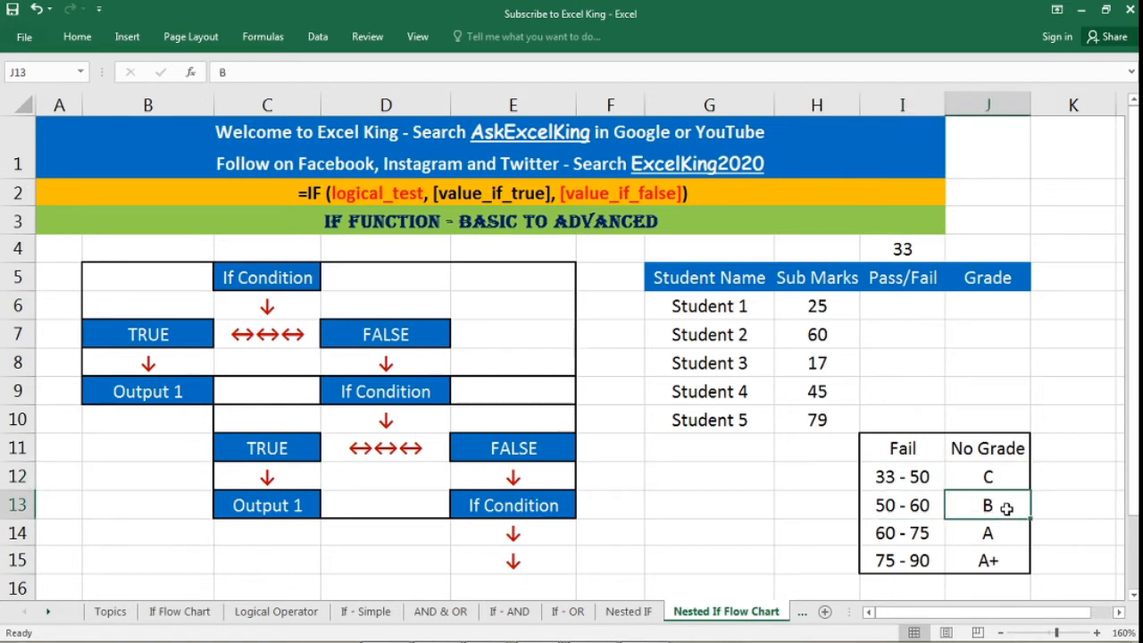
left_click(898, 541)
left_click(1003, 535)
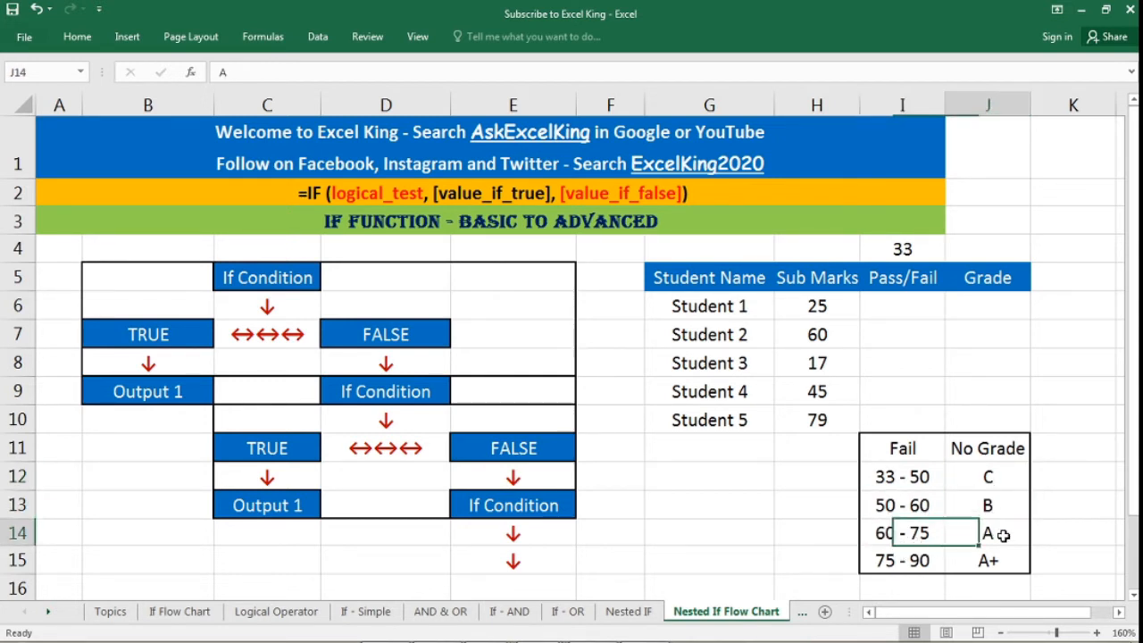
left_click(893, 564)
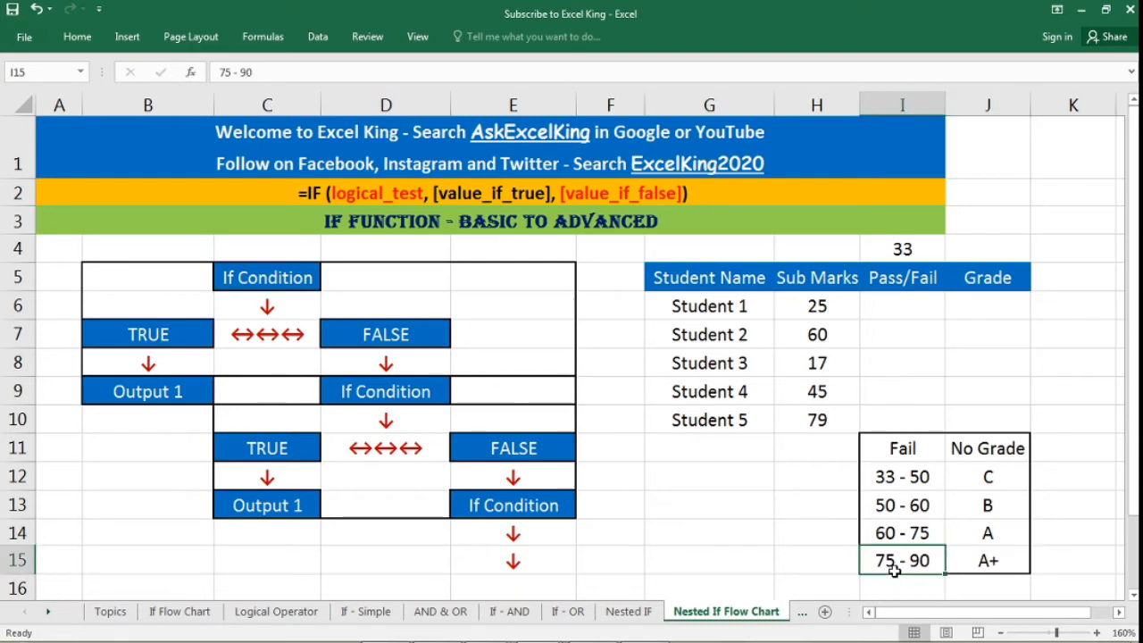
left_click(993, 562)
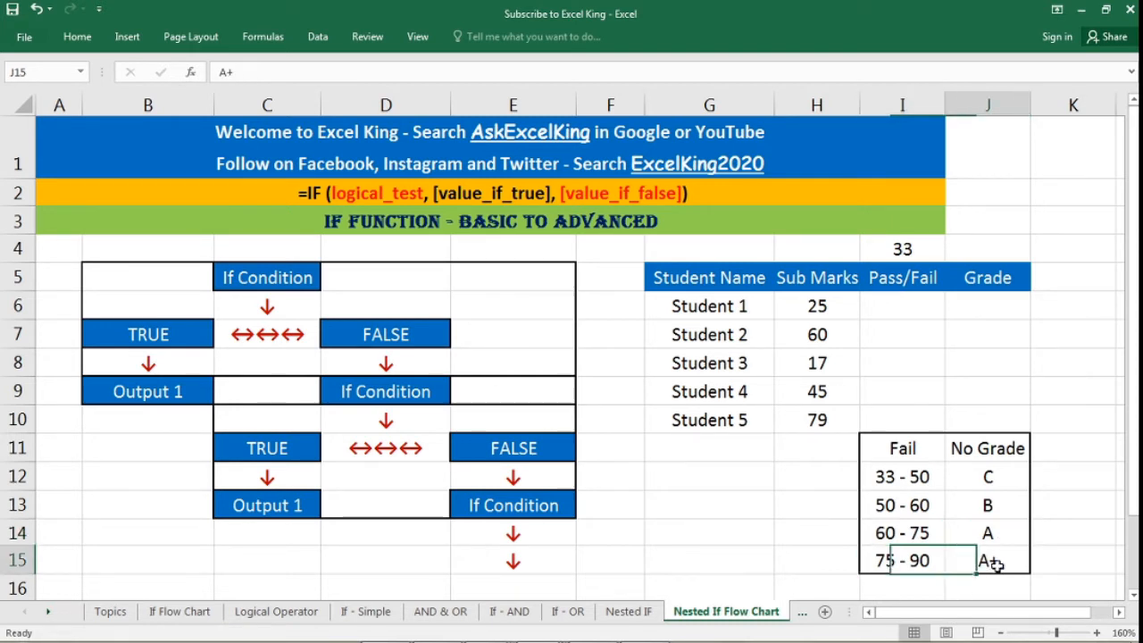
left_click(1039, 401)
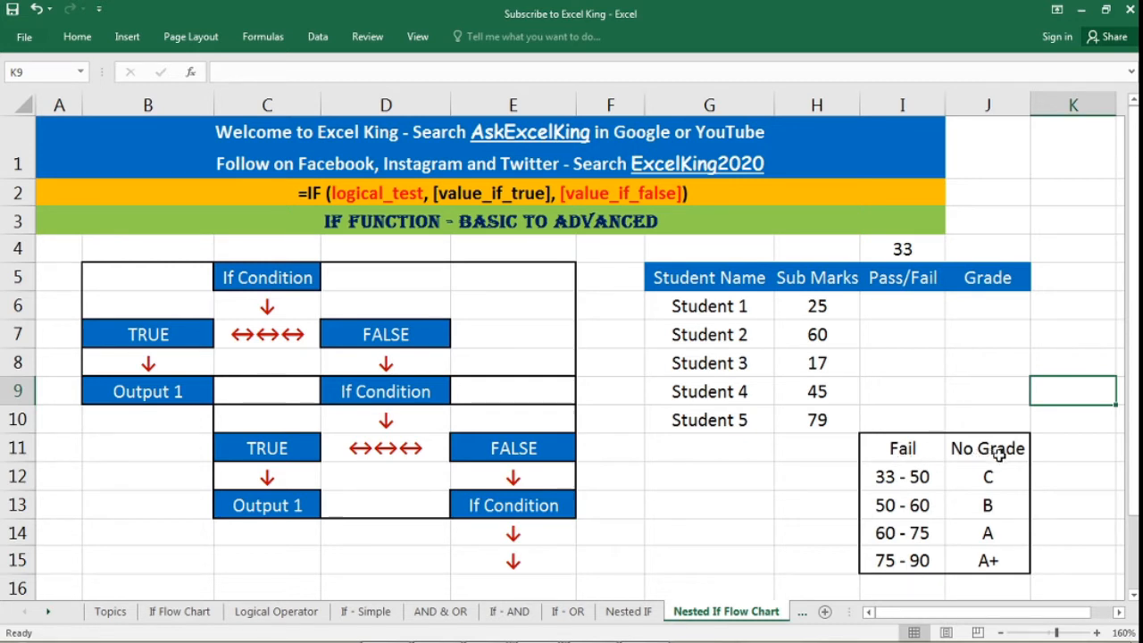
left_click(904, 458)
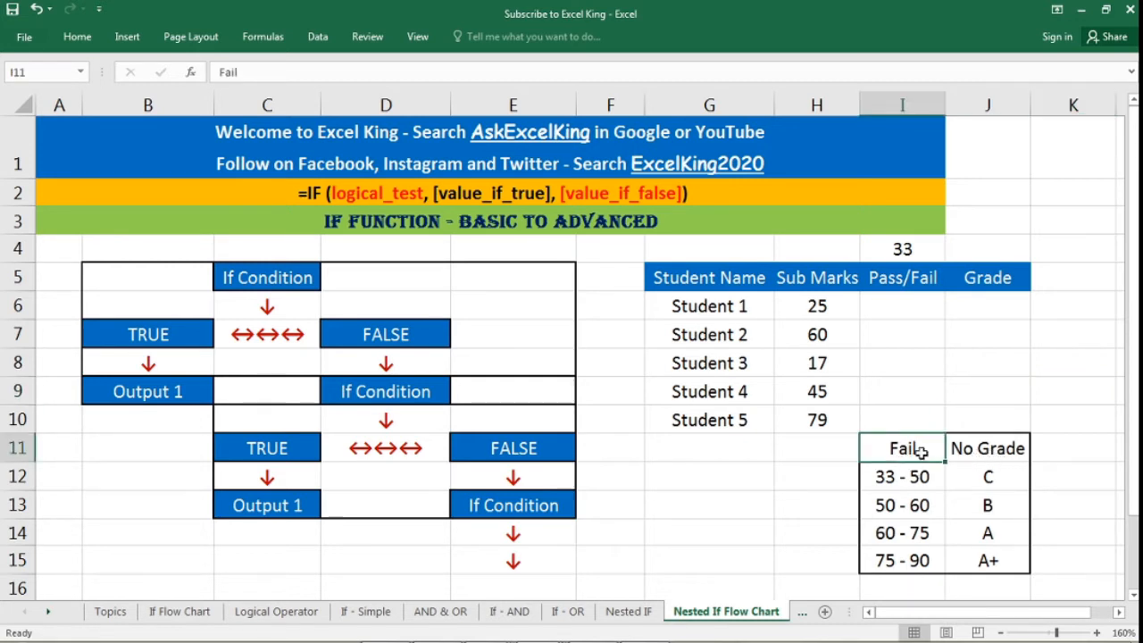
left_click(950, 448)
Add a row below the grading scale with the range "90 -100" in I16 and the grade "A++" in J16.
left_click(919, 584)
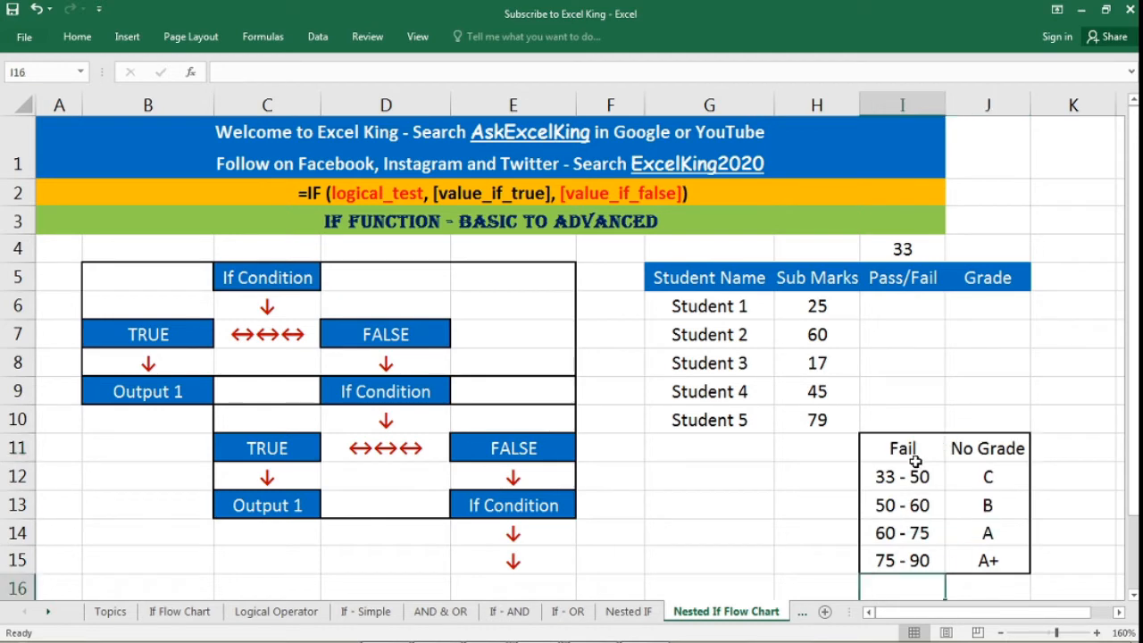
scroll(939, 528, "down", 1)
type("90")
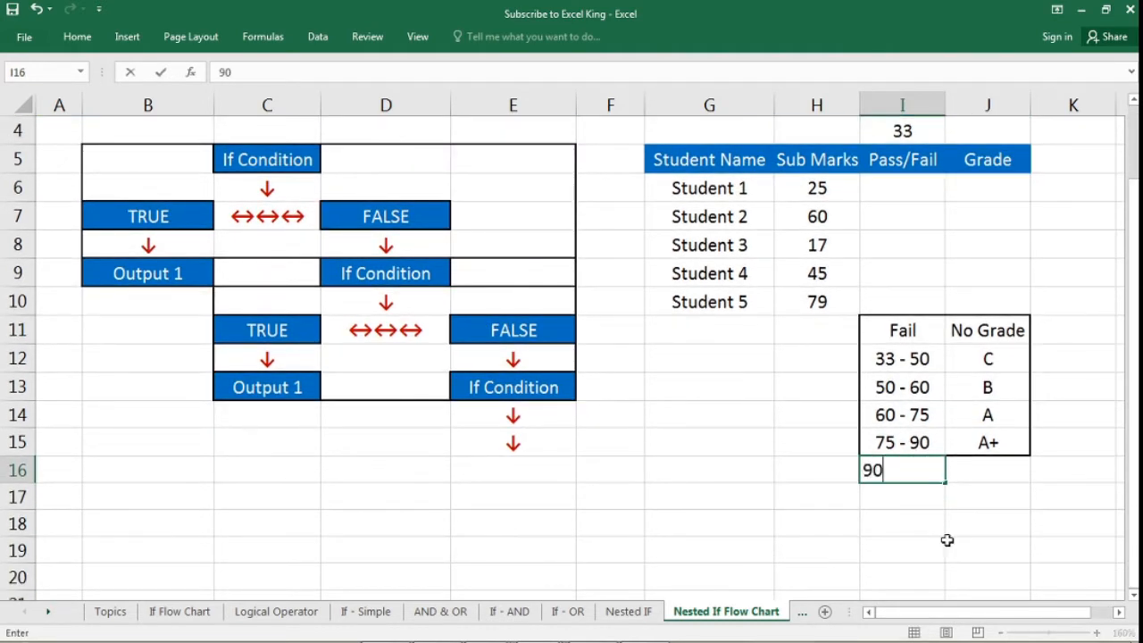
type(" -100")
key("Tab")
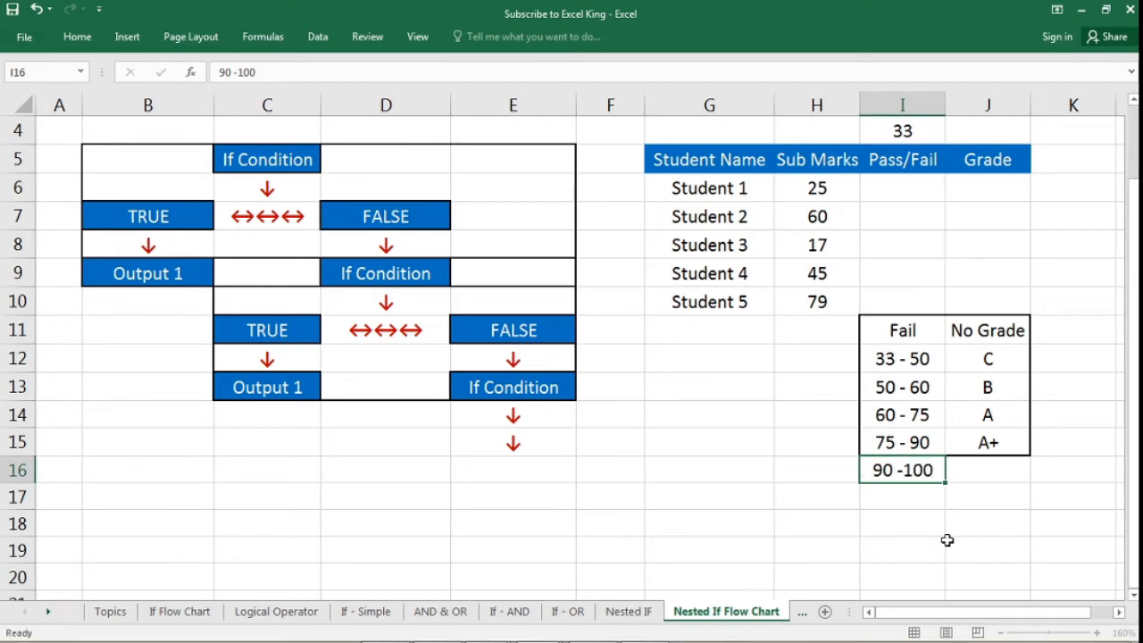
type("A")
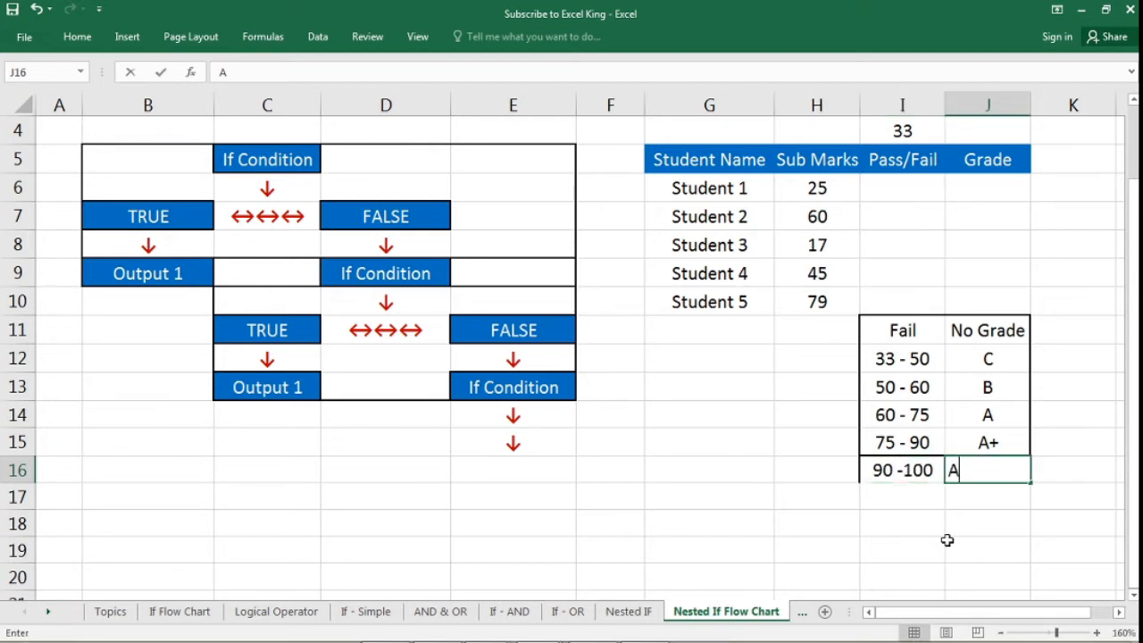
type("++")
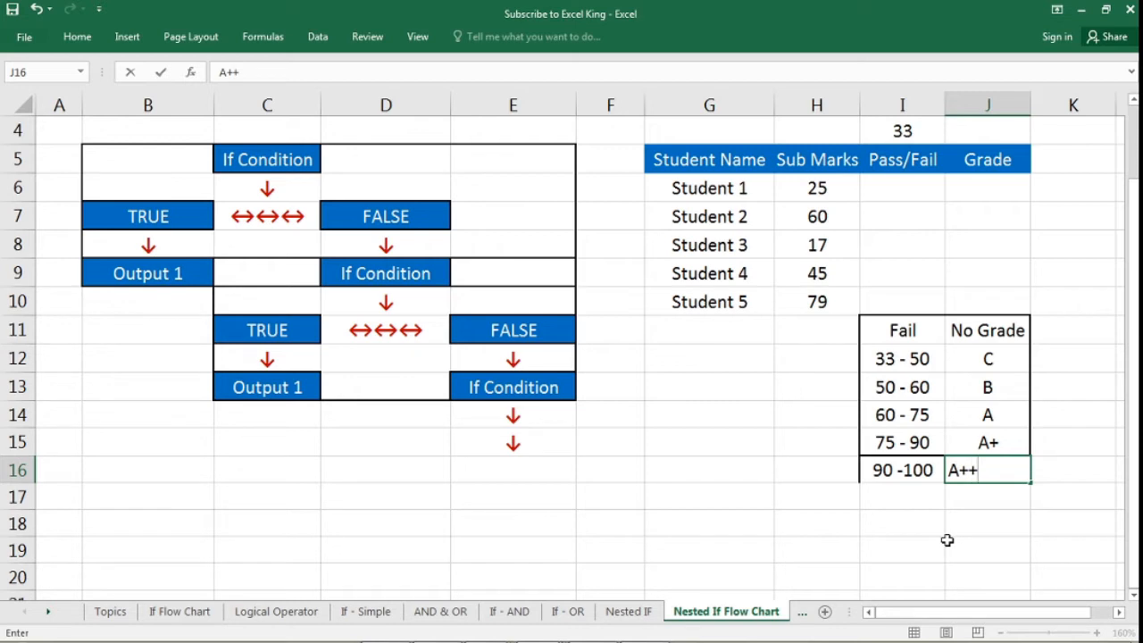
key("Return")
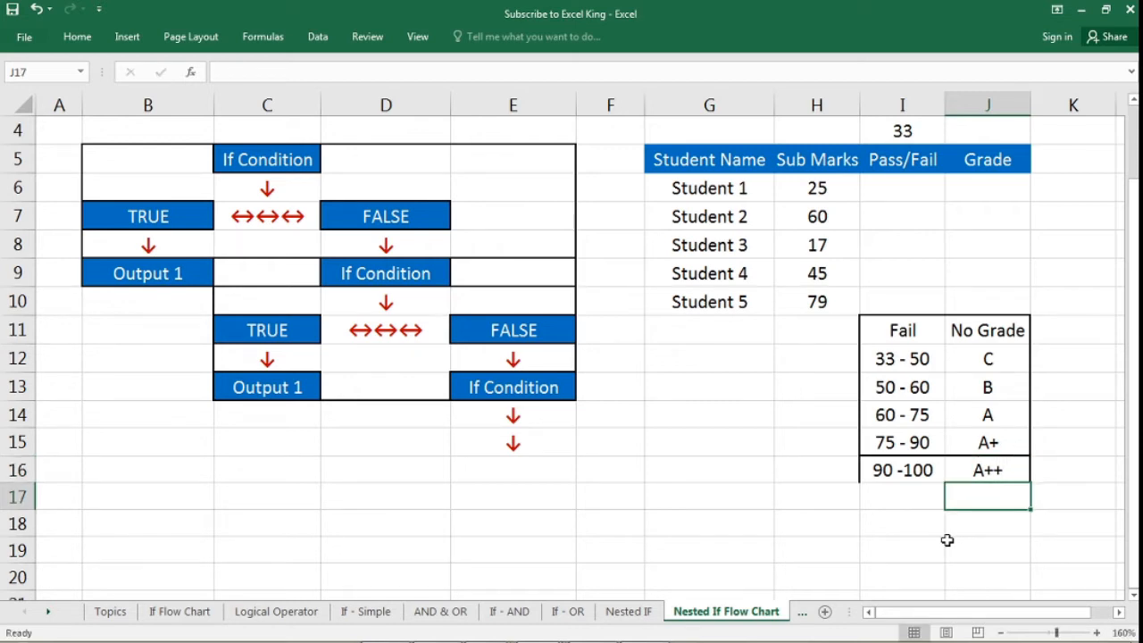
Review every range in the extended grading scale, then the student names and the Grade column to which the scale applies.
left_click(908, 331)
left_click(912, 354)
left_click(920, 386)
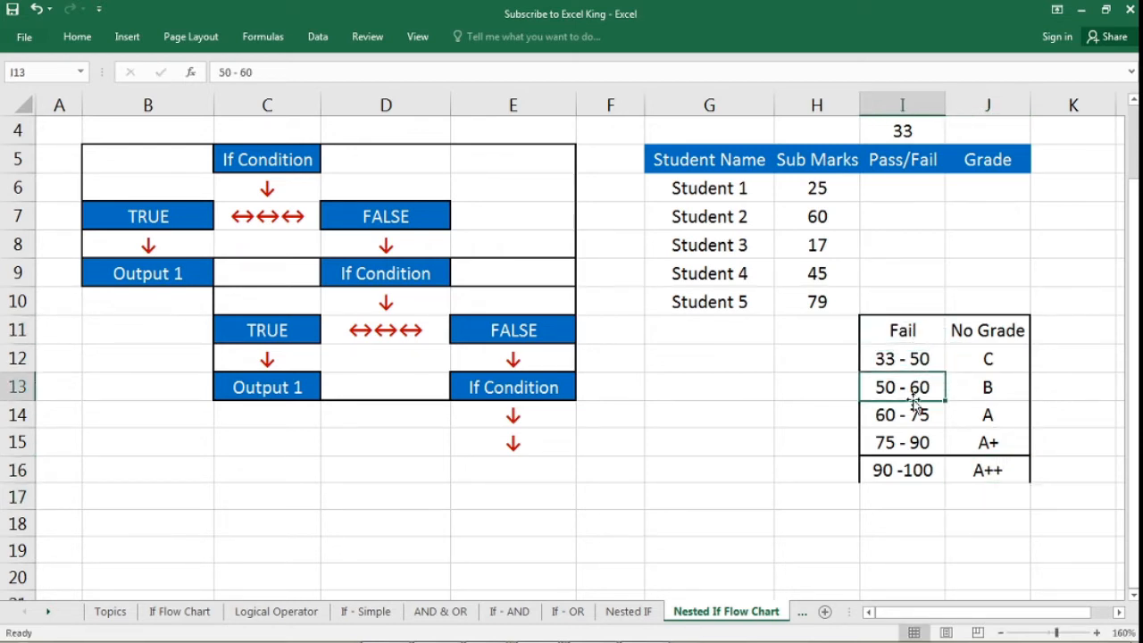
left_click(918, 415)
left_click(911, 442)
left_click(911, 470)
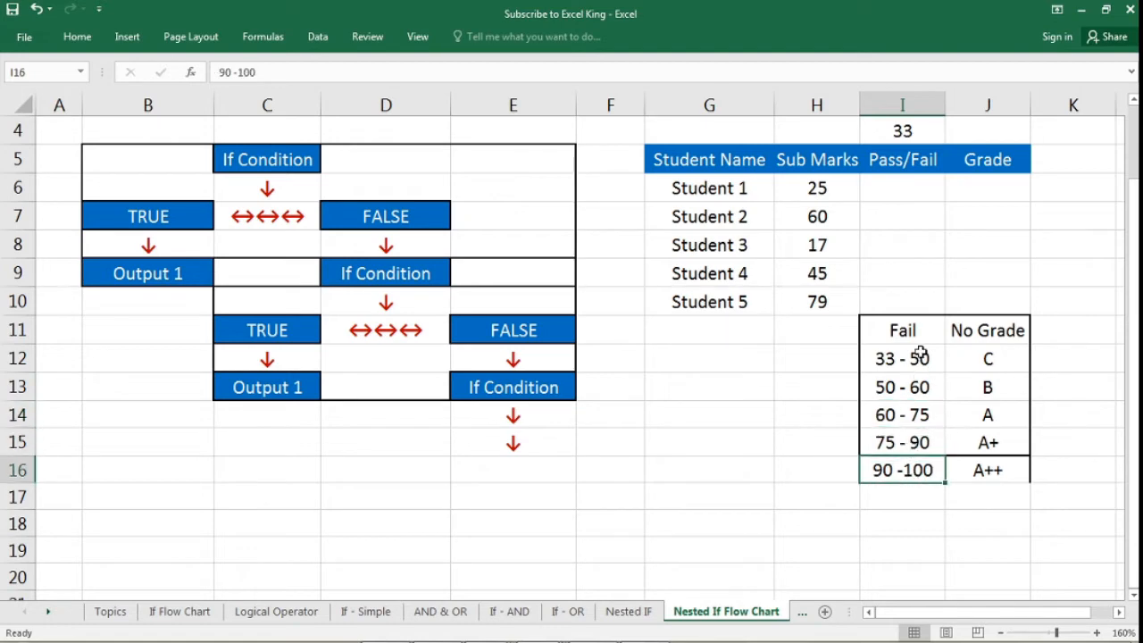
left_click_drag(913, 332, 981, 468)
scroll(980, 470, "up", 1)
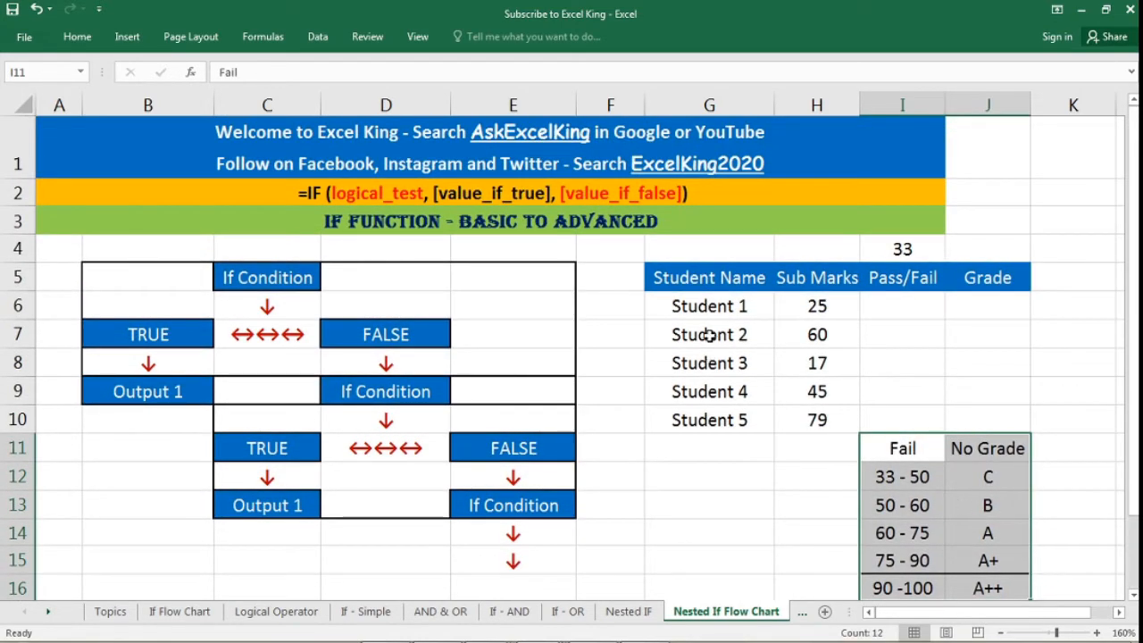
left_click_drag(714, 305, 724, 425)
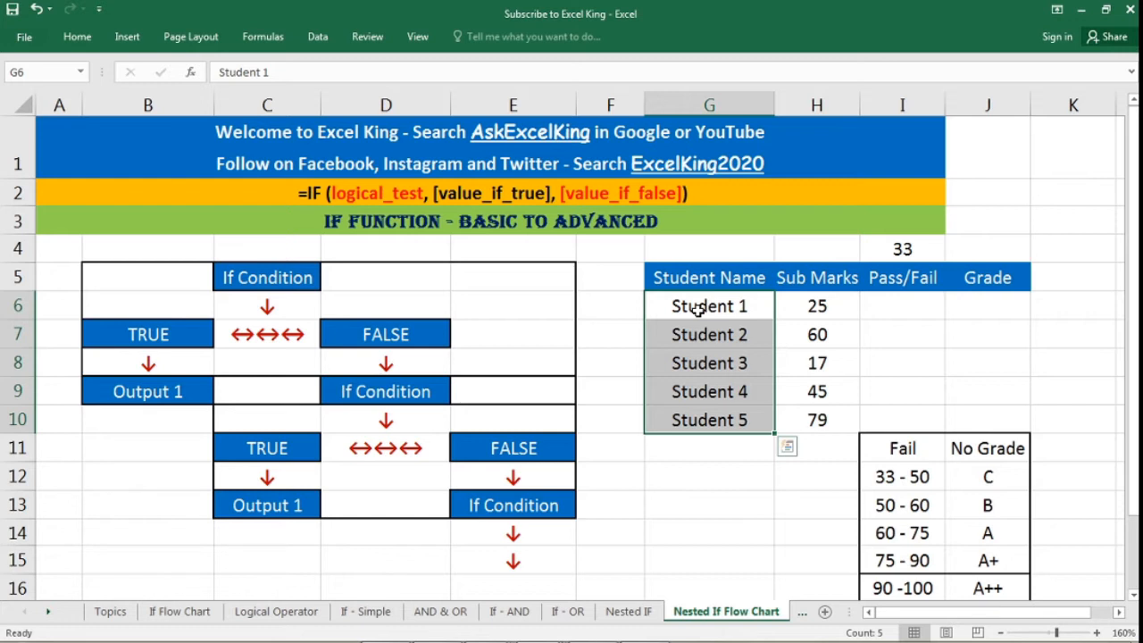
left_click(988, 284)
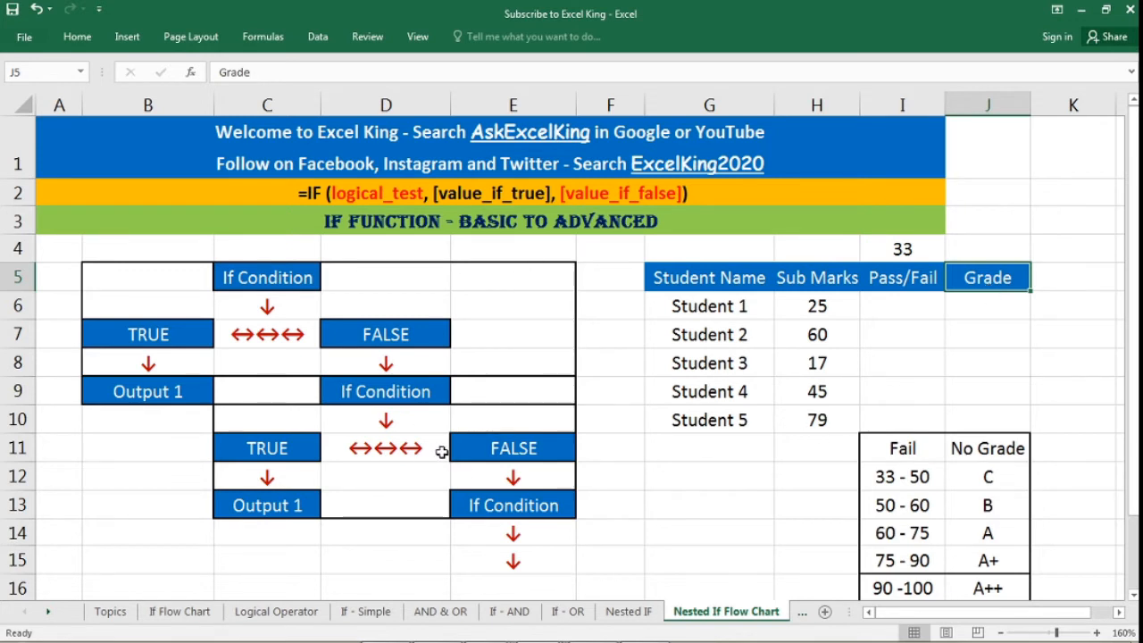
scroll(939, 521, "down", 1)
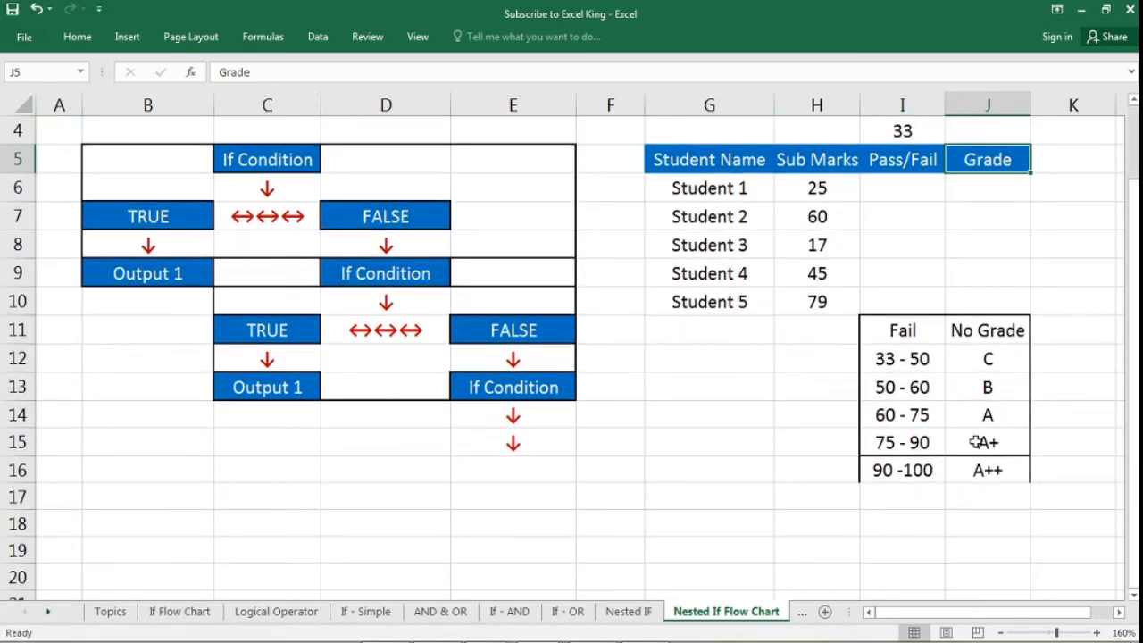
scroll(952, 465, "up", 1)
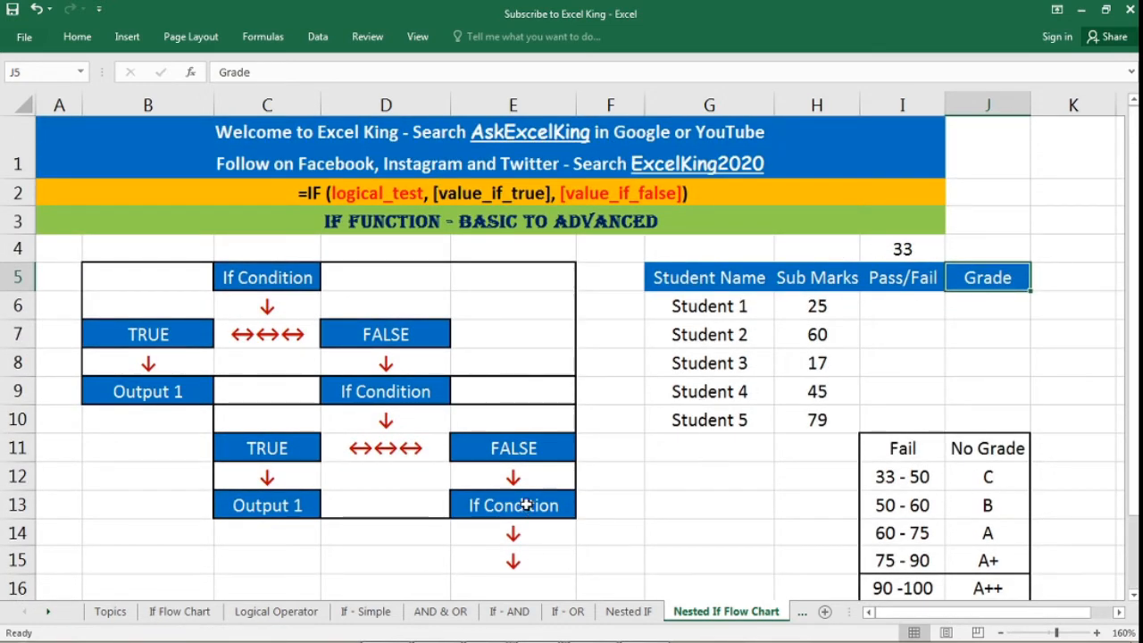
Review the student names and the Grade column alongside the grading scale on the flow chart sheet.
mouse_move(759, 304)
left_mouse_down()
mouse_move(752, 502)
mouse_move(764, 589)
left_mouse_up()
left_click_drag(996, 310, 1010, 562)
left_click_drag(990, 306, 994, 547)
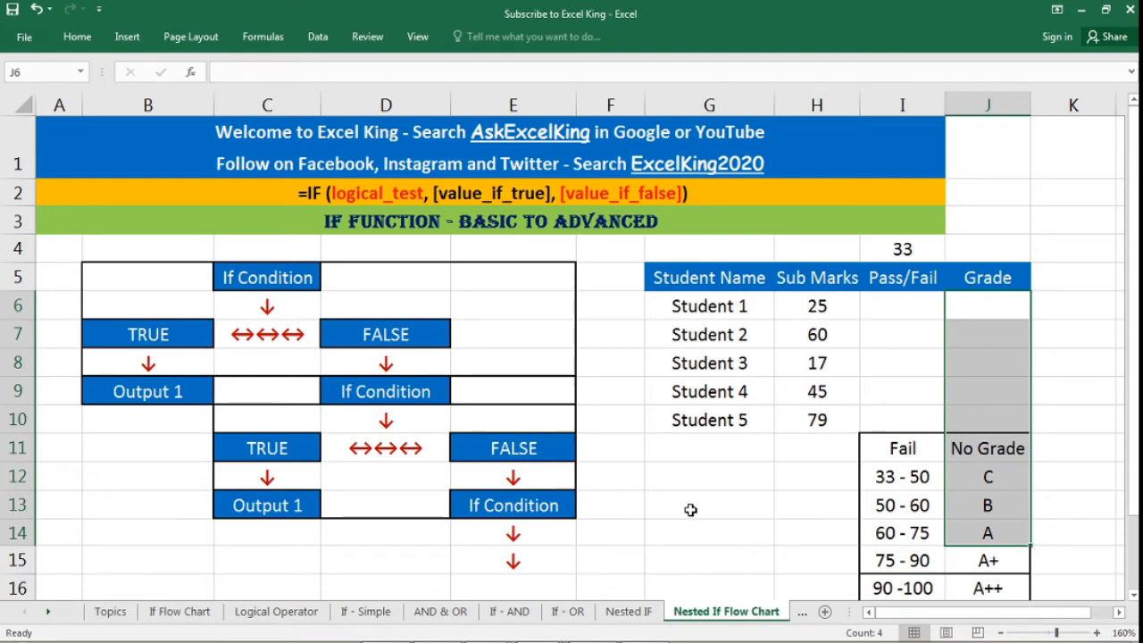
Open the Nested IF sheet and examine the salespeople, their three months of sales, the Average Sales column and the incentive table.
left_click(630, 612)
left_click(706, 281)
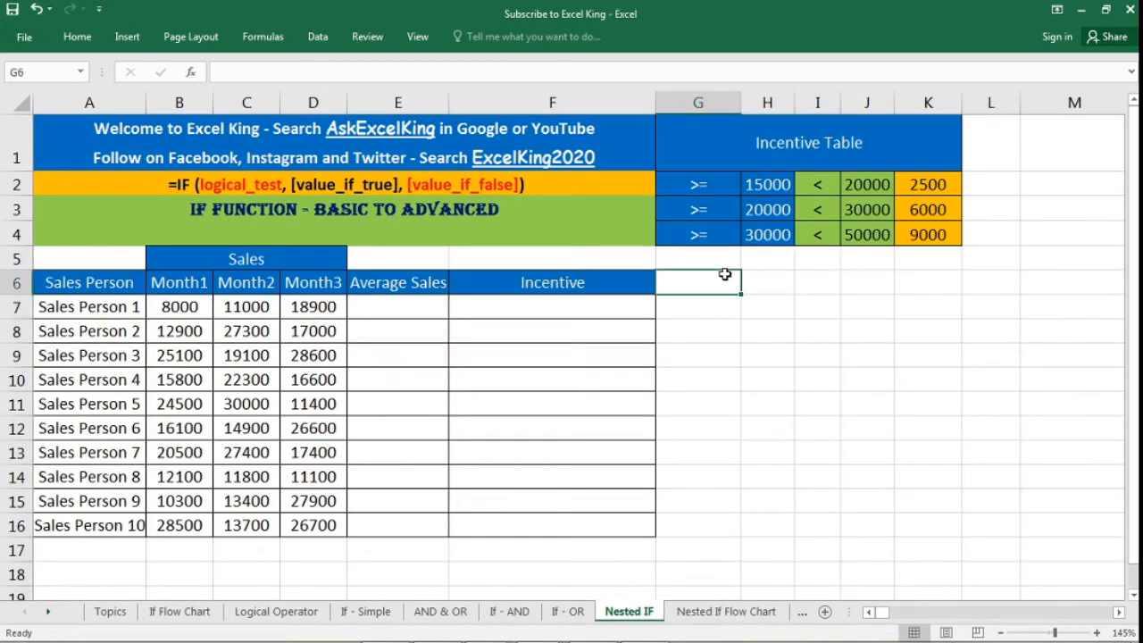
left_click_drag(91, 306, 95, 526)
left_click_drag(183, 307, 306, 525)
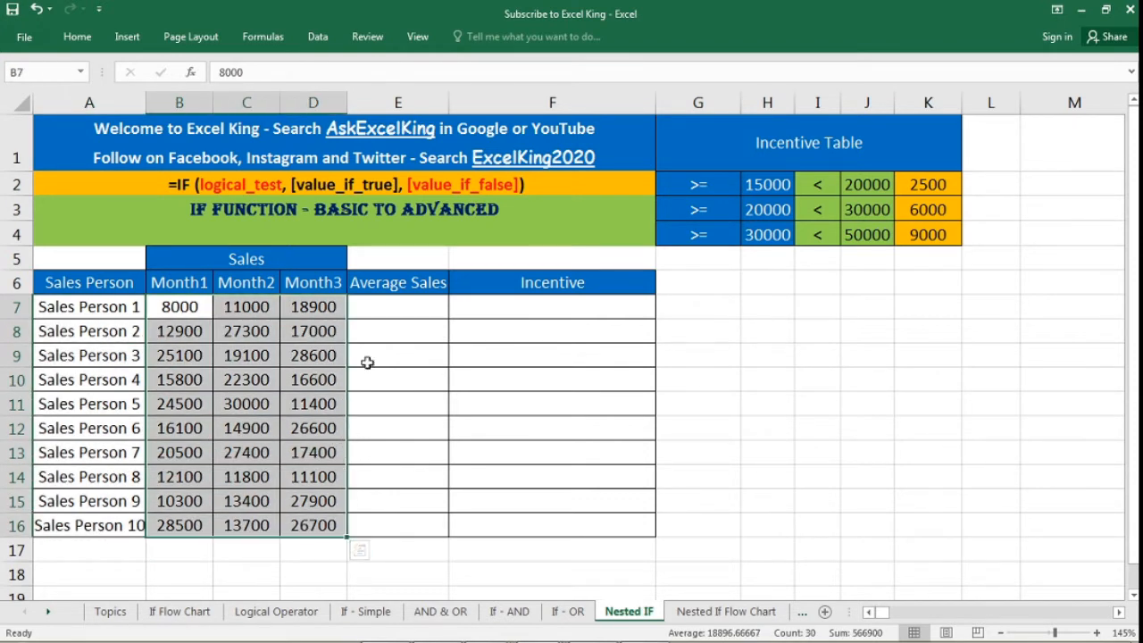
left_click(389, 310)
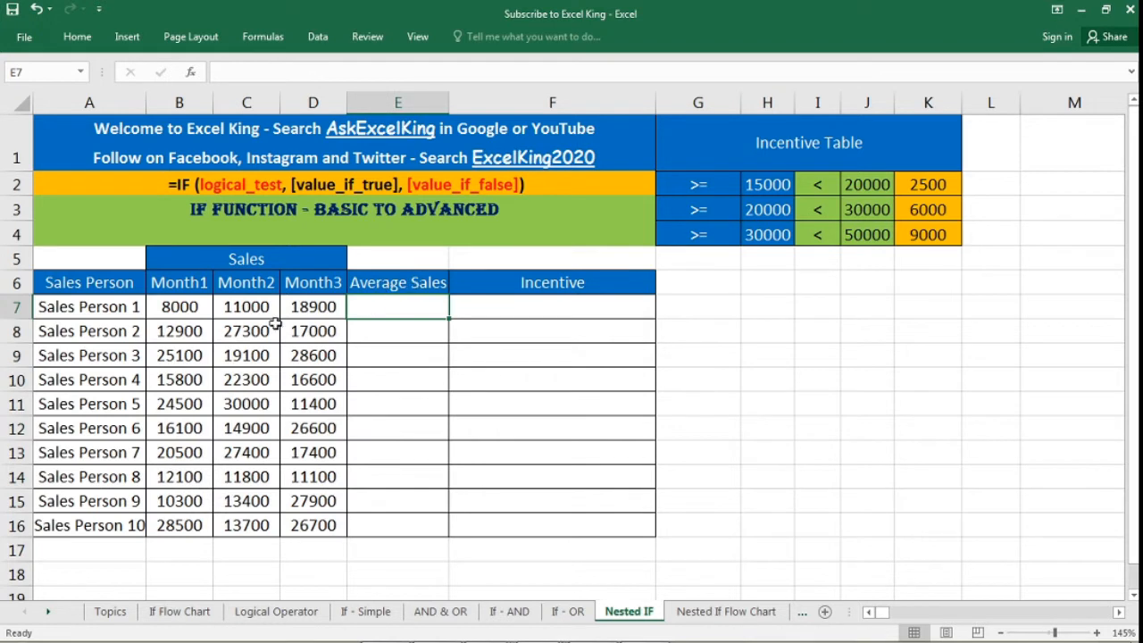
left_click_drag(184, 307, 302, 313)
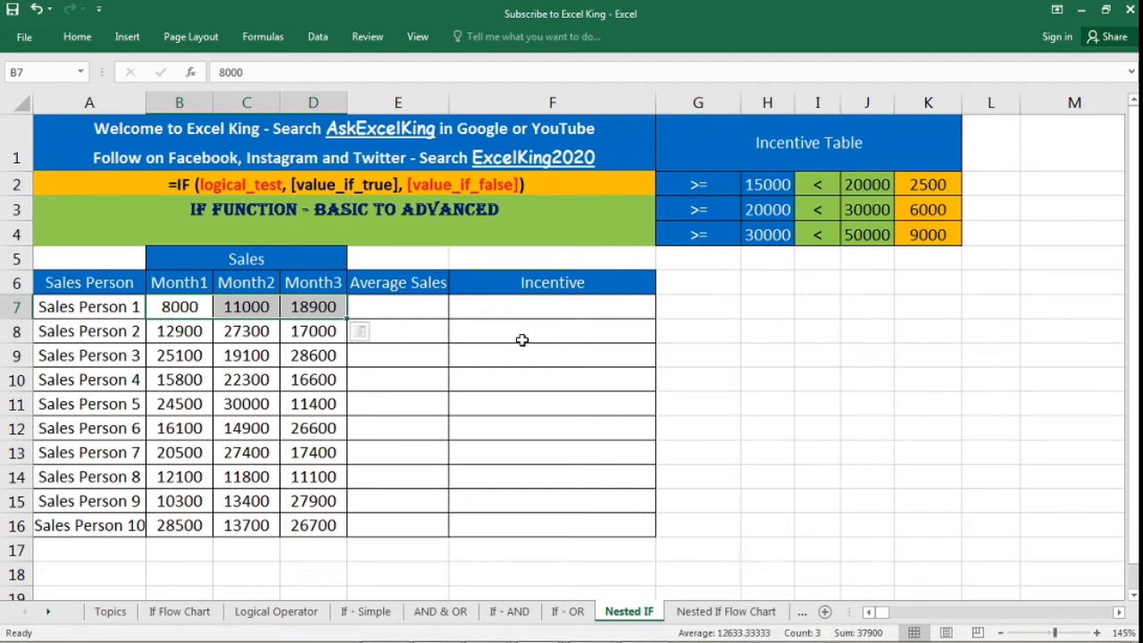
left_click(384, 305)
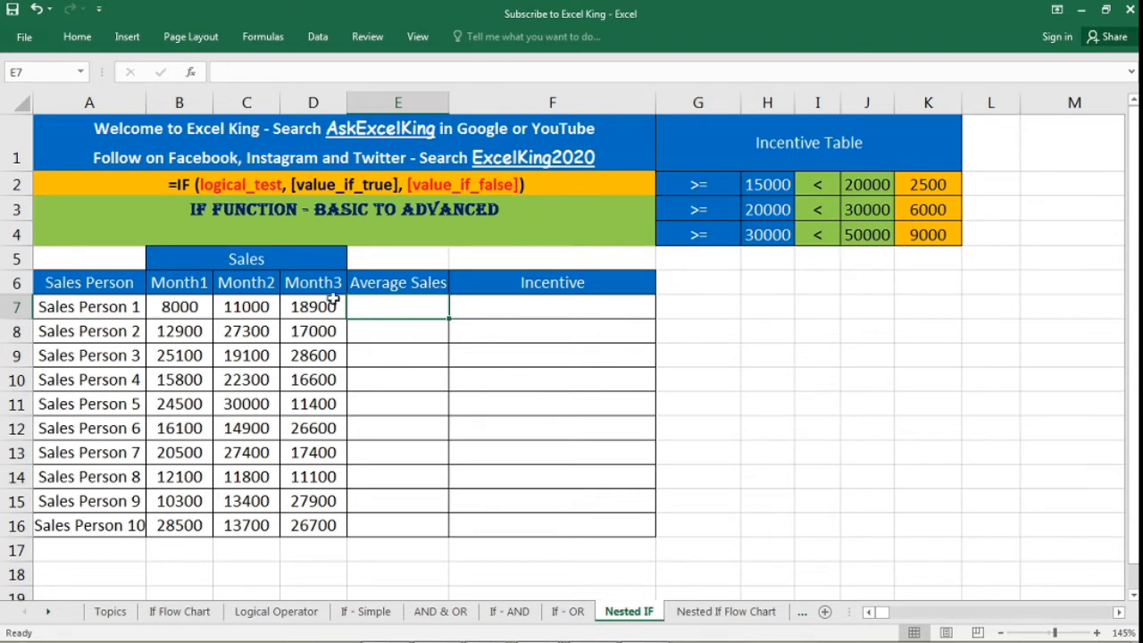
left_click(926, 237)
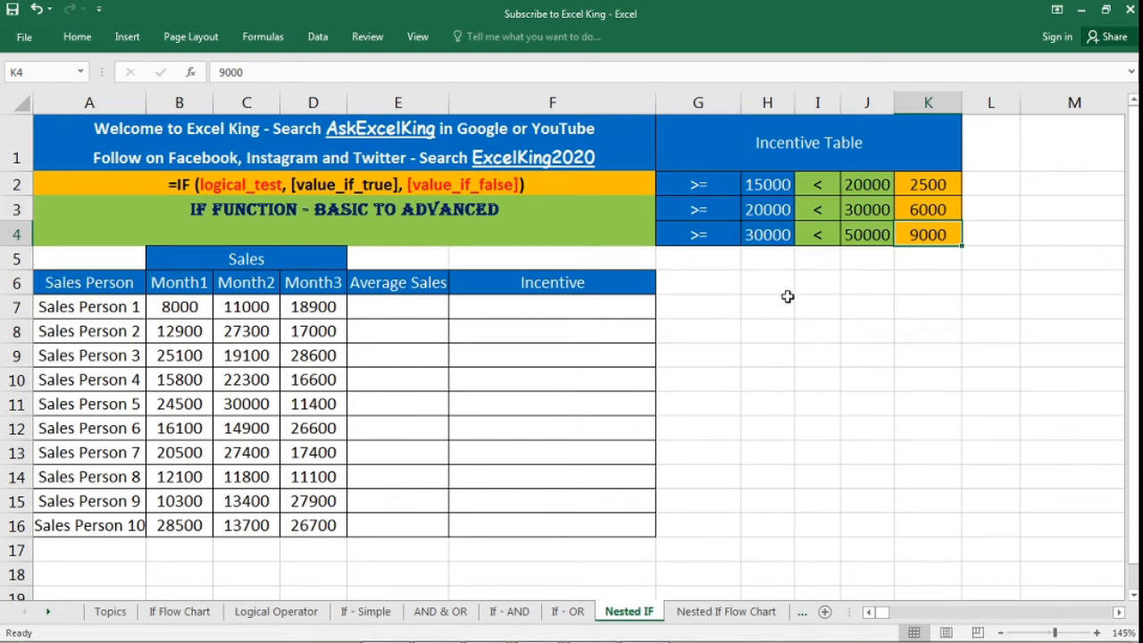
Enter "<15000" in J6 below the incentive table and widen column J to fit it.
left_click(862, 284)
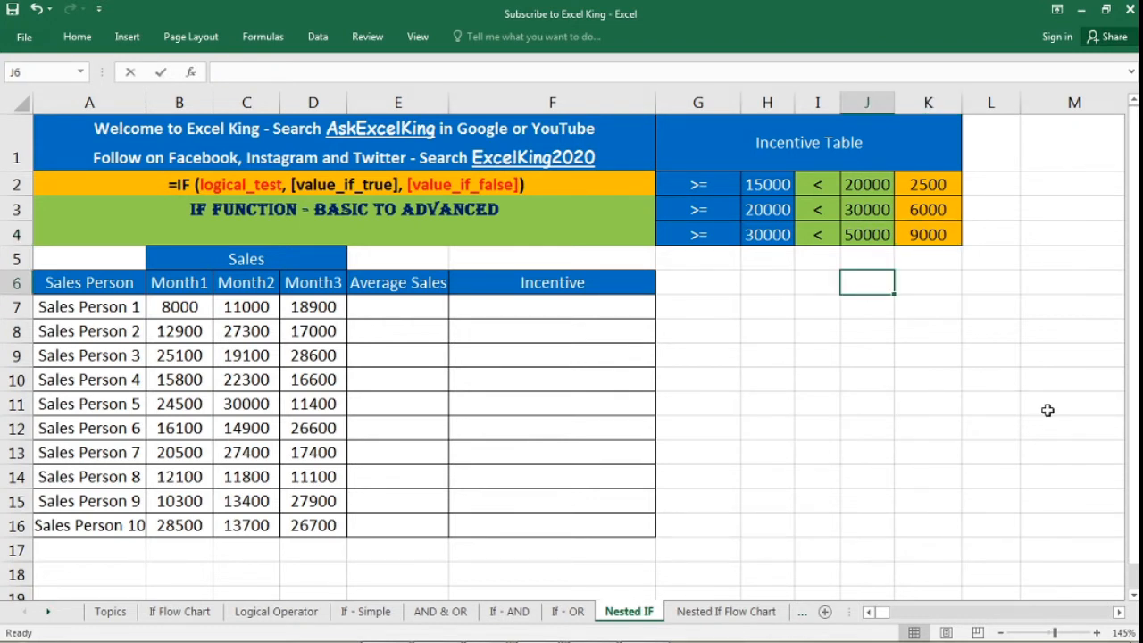
type("<150")
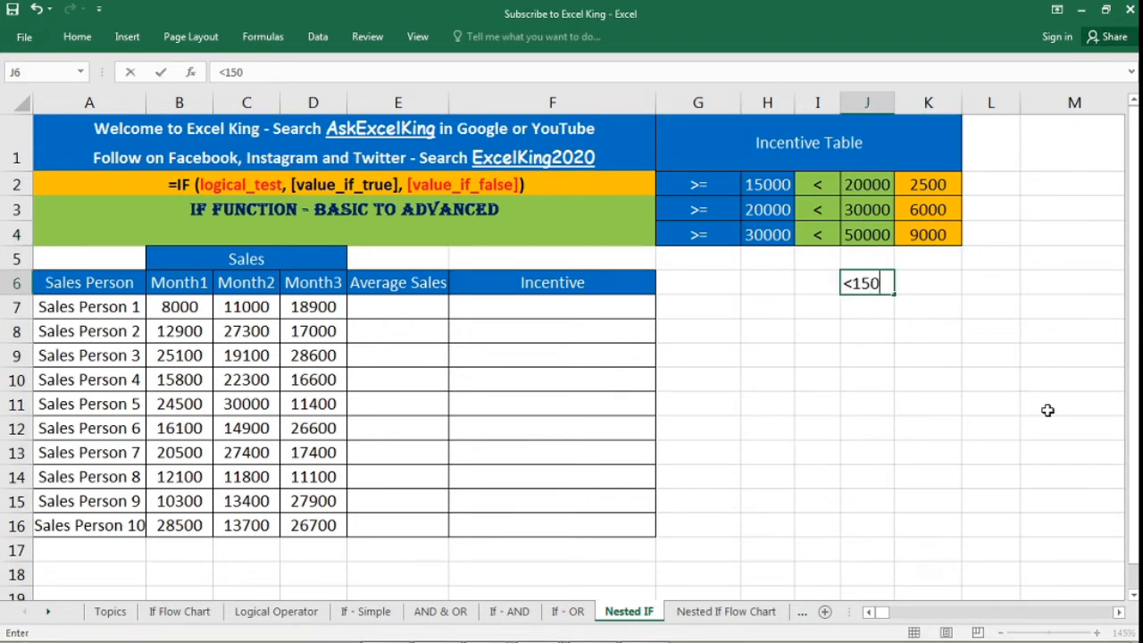
type("00")
key("Return")
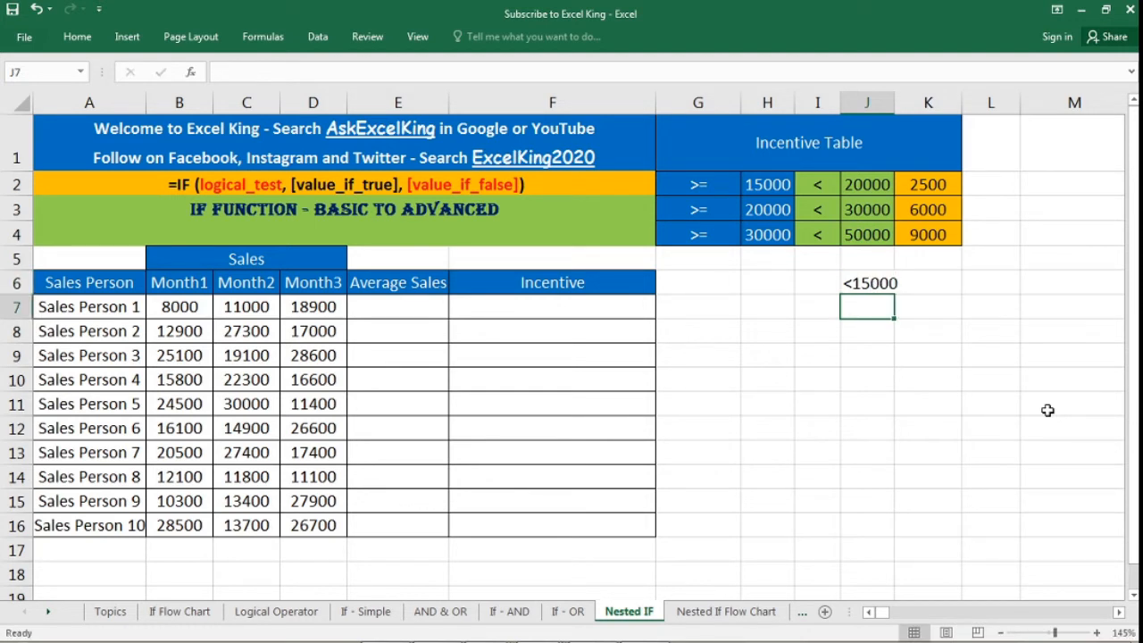
left_click(884, 284)
left_click_drag(895, 103, 912, 102)
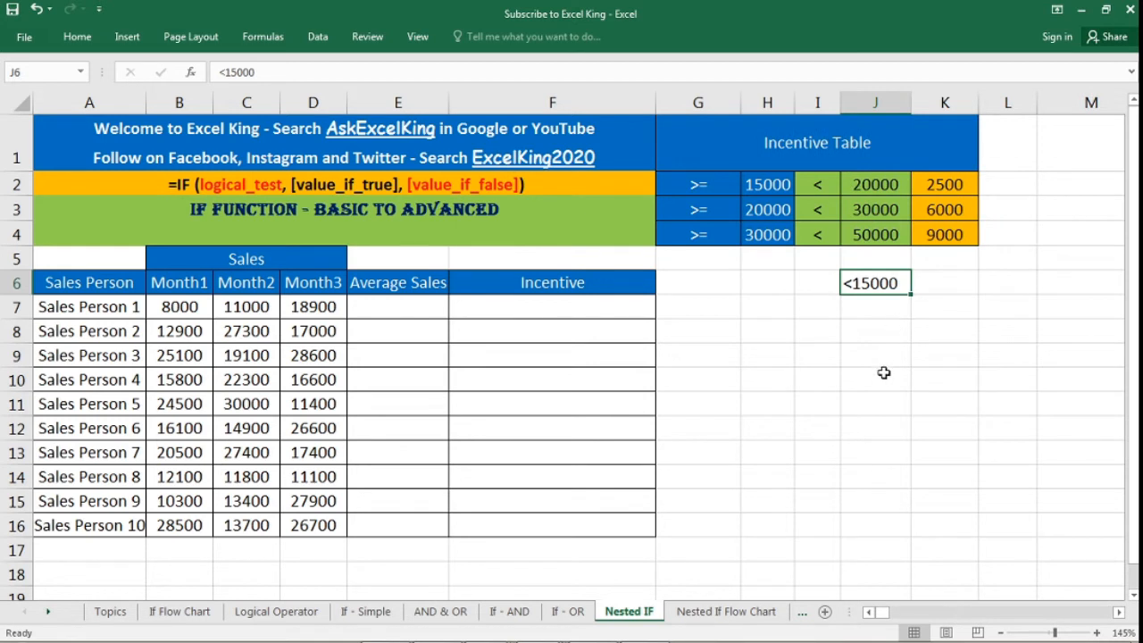
Enter "No" in K6 beside the "<15000" condition as its incentive result.
left_click_drag(715, 193, 945, 241)
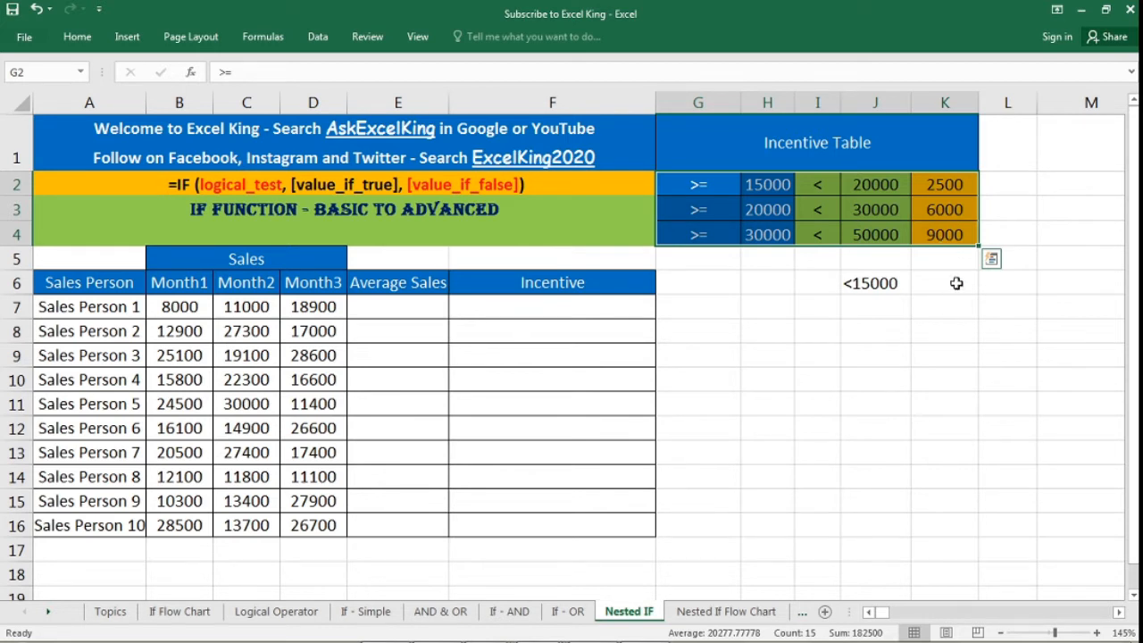
left_click(955, 283)
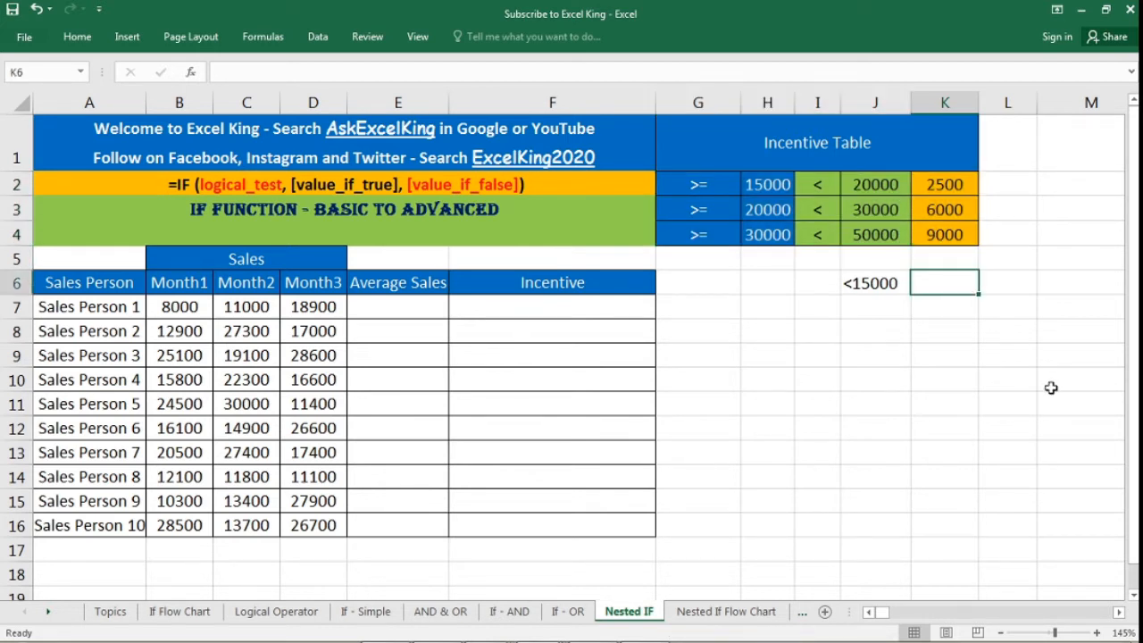
type("No")
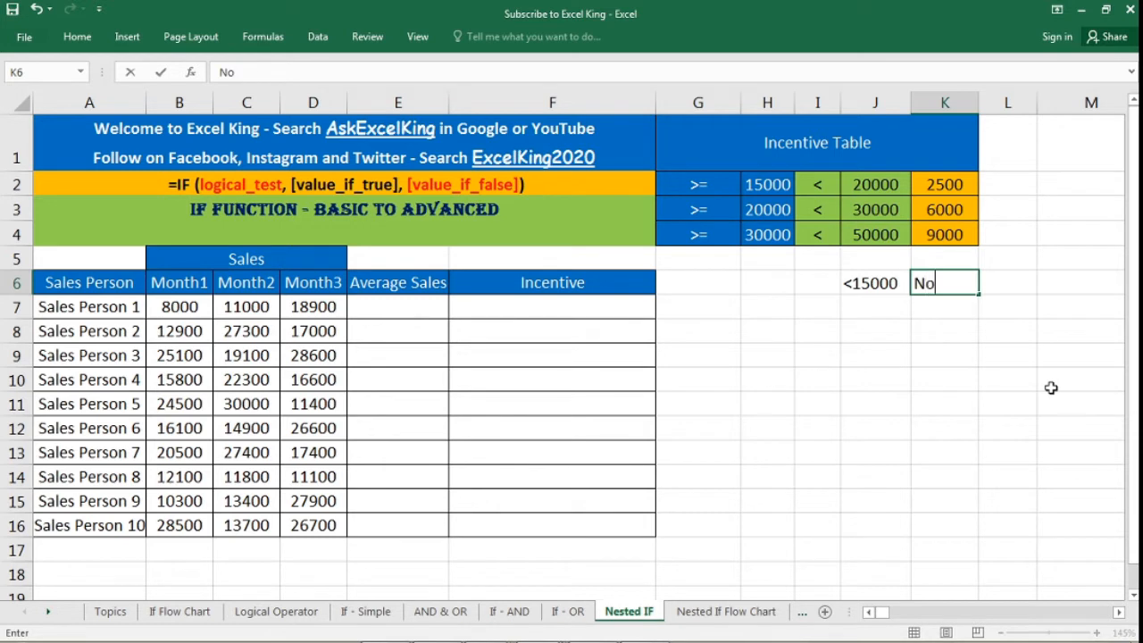
key("Return")
key("Left")
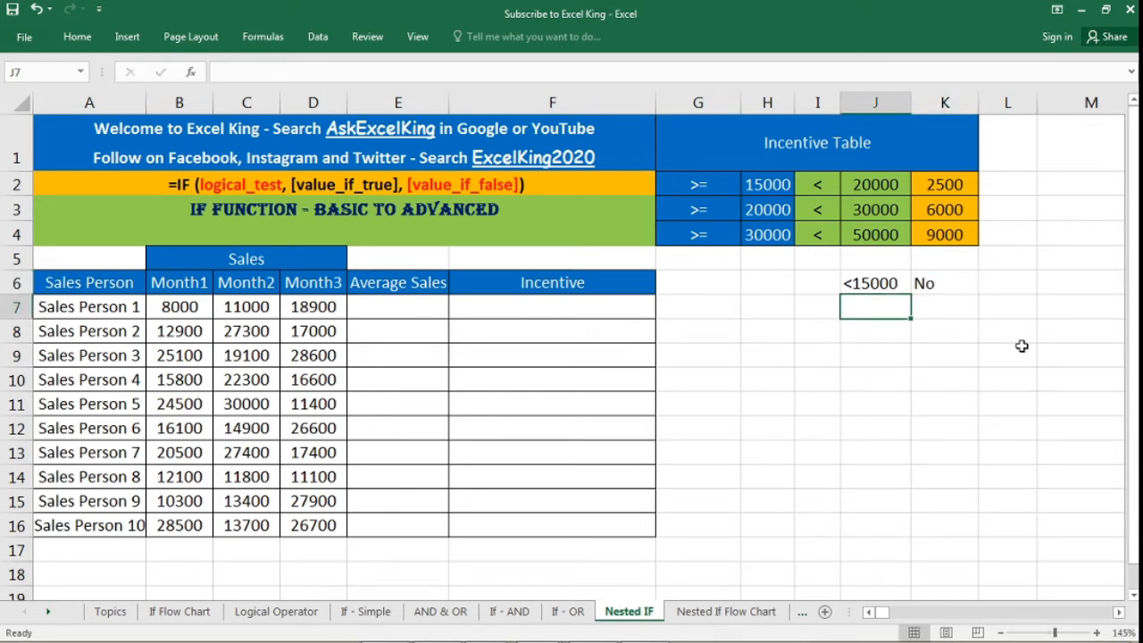
Examine the 30000 to 50000 incentive slab and the row beneath it, then all monthly sales and Sales Person 1's three-month average.
left_click(885, 241)
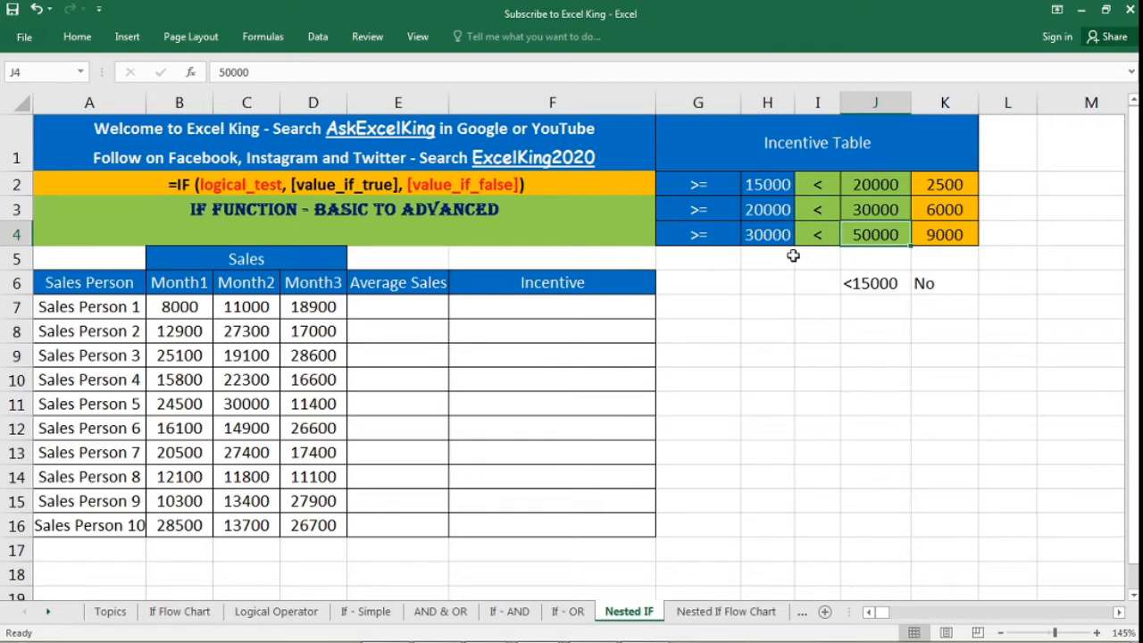
left_click_drag(769, 239, 964, 238)
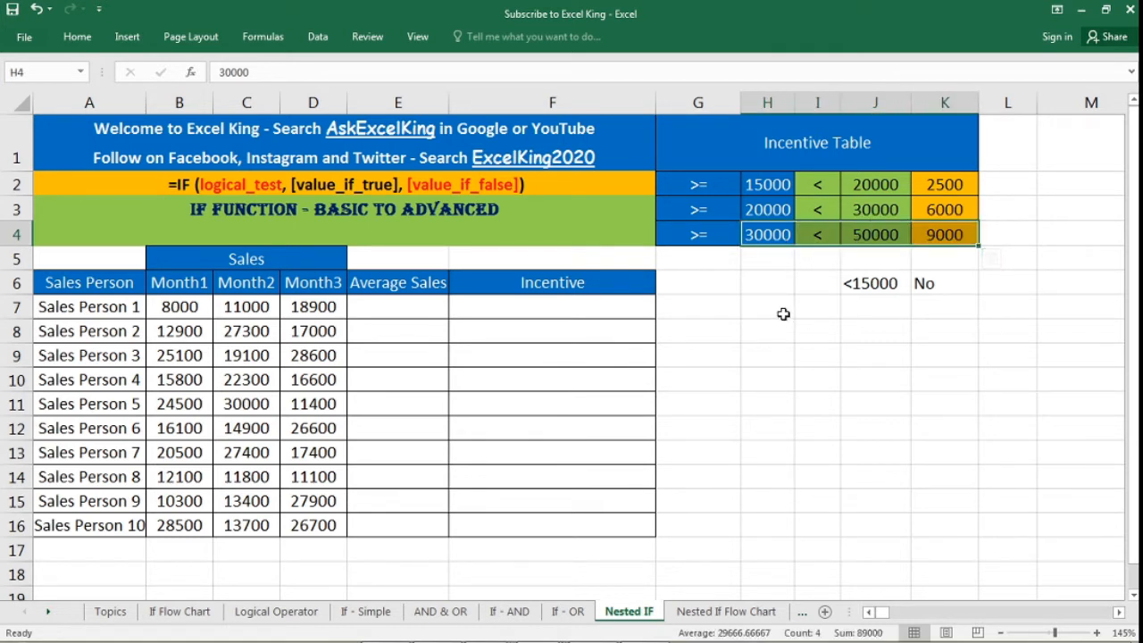
left_click_drag(706, 258, 965, 268)
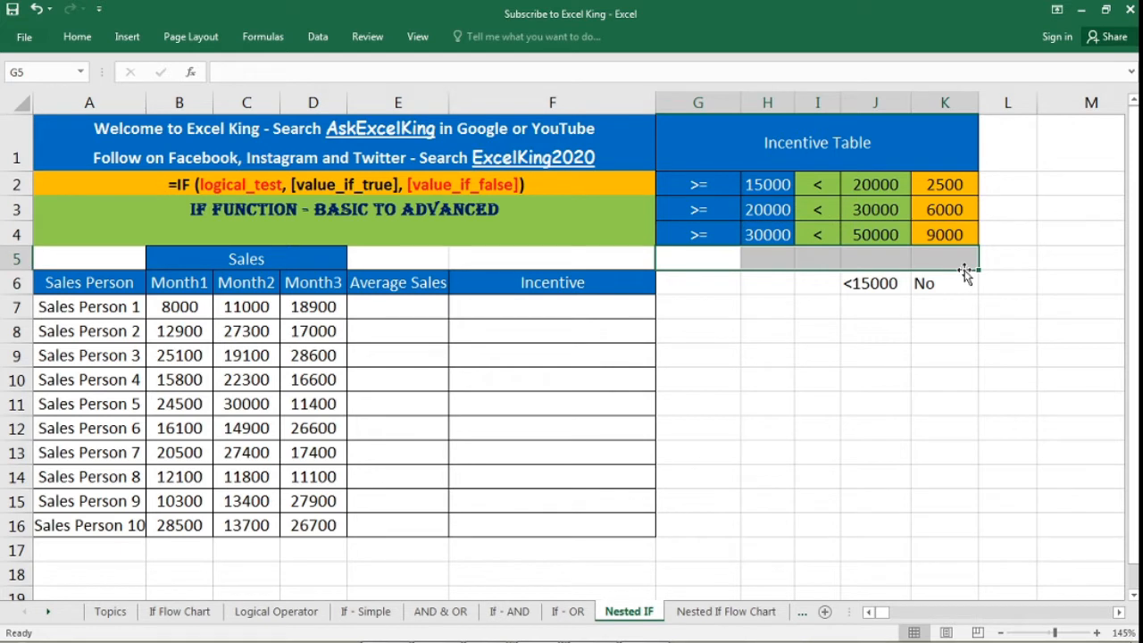
left_click(927, 385)
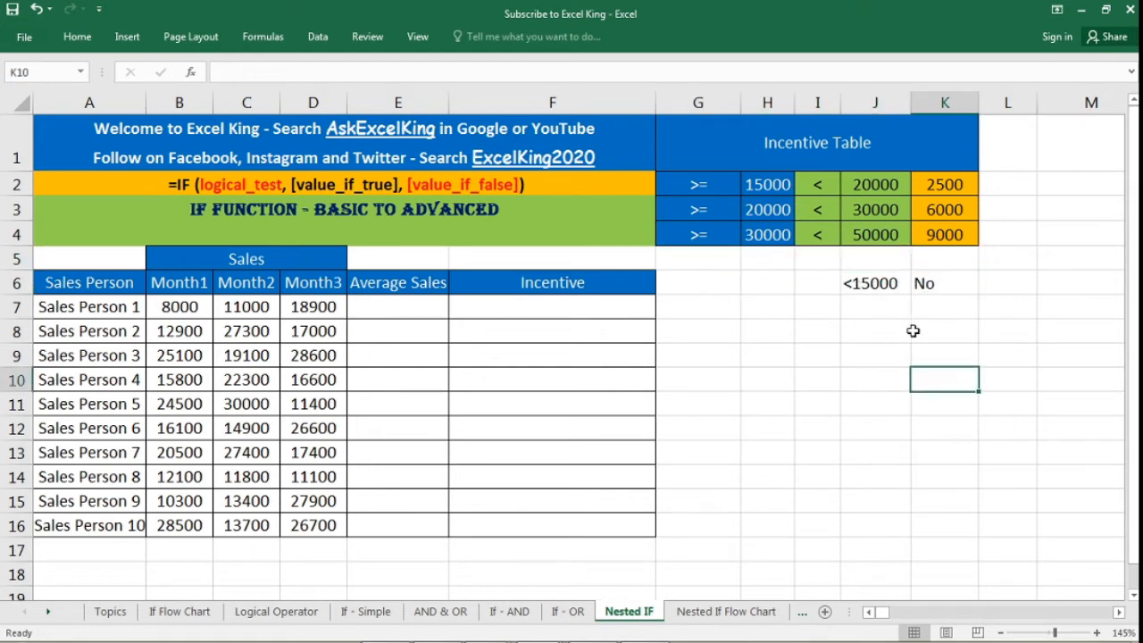
left_click(316, 310)
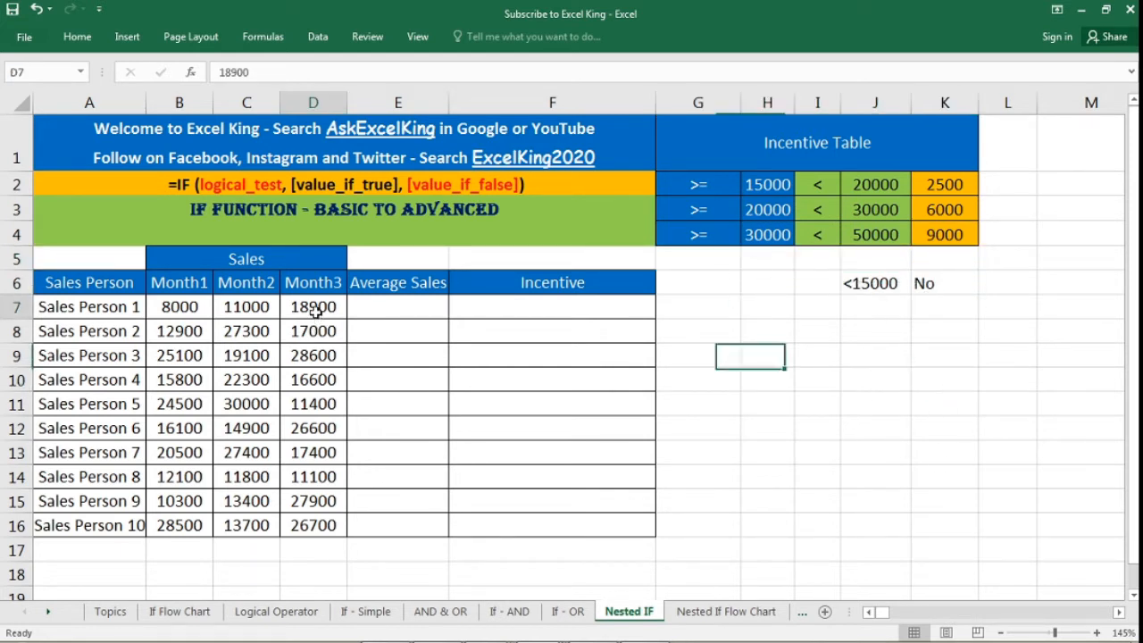
left_click_drag(316, 310, 184, 518)
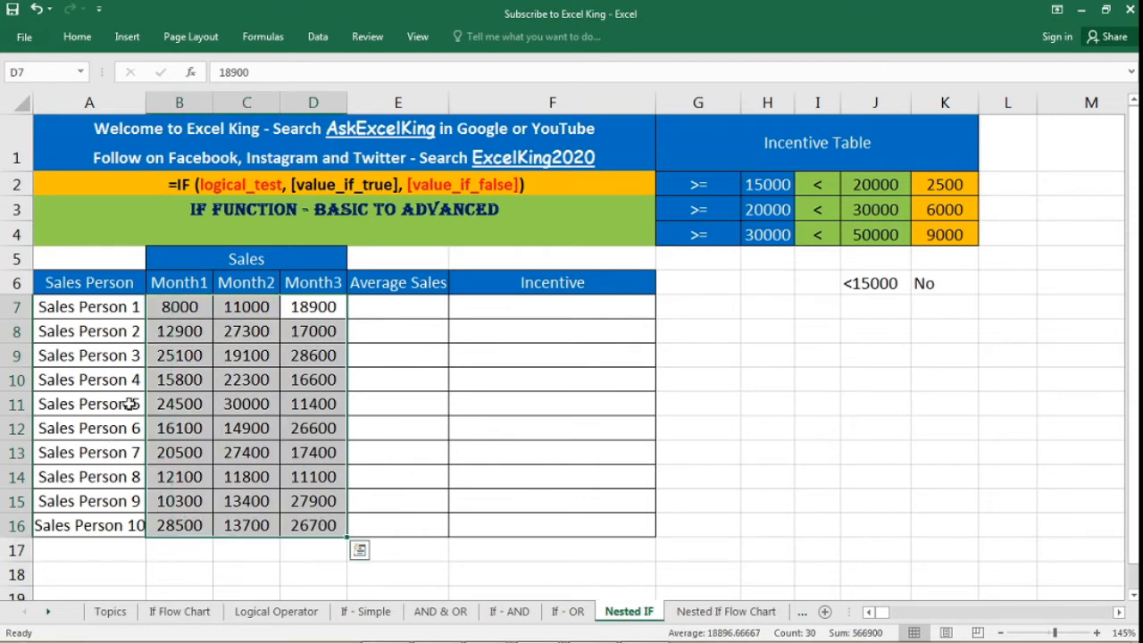
left_click(885, 369)
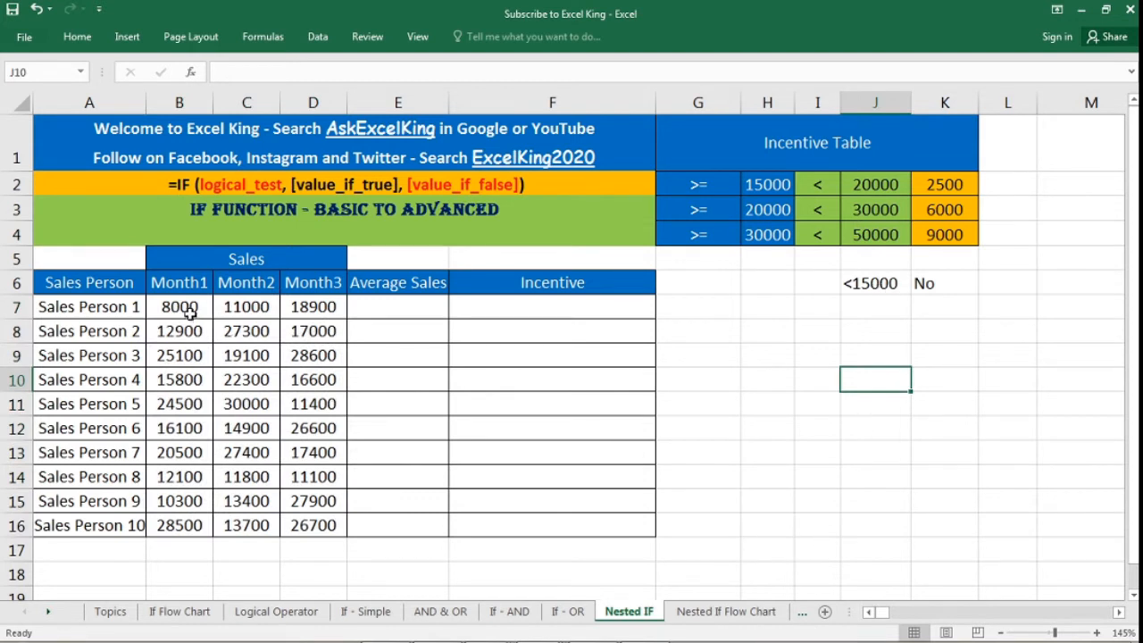
left_click_drag(184, 306, 313, 307)
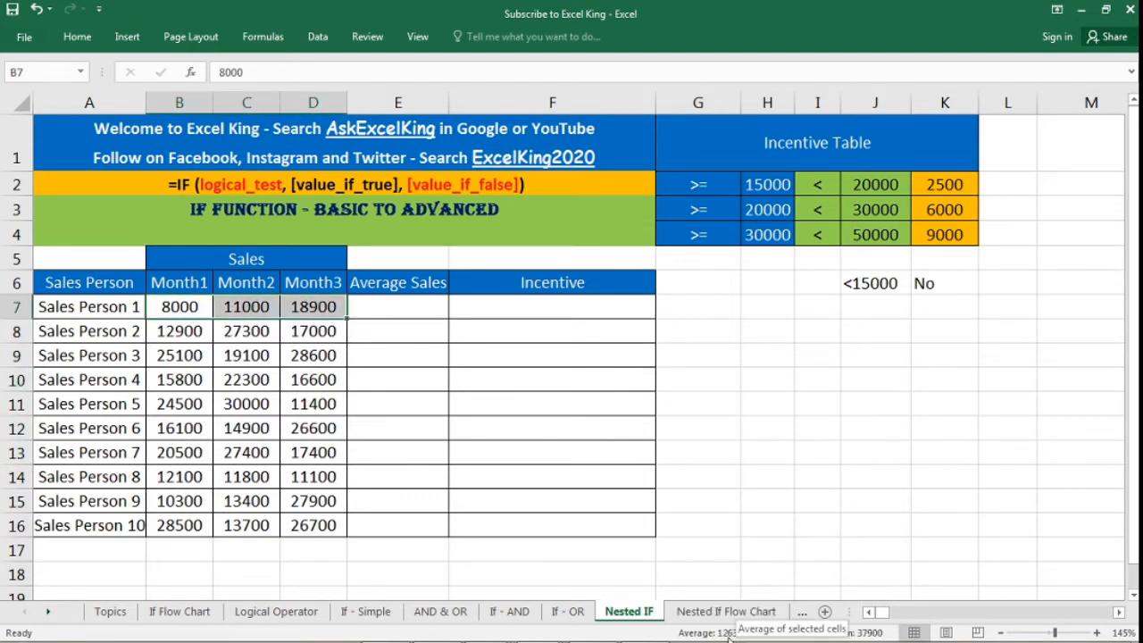
left_click(853, 307)
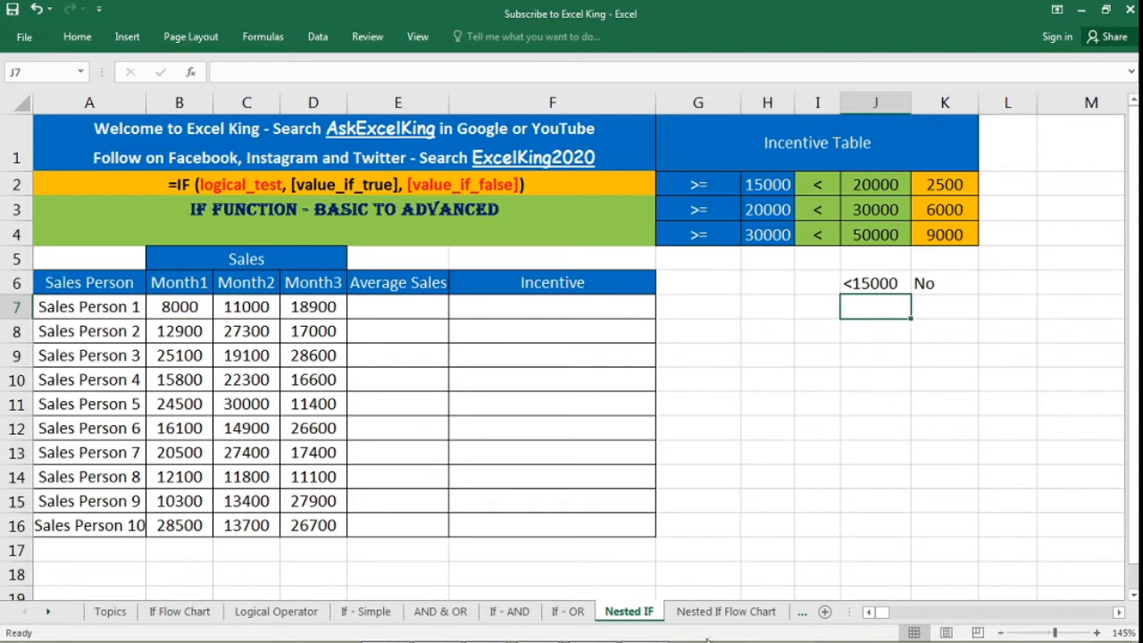
Compare the incentive slabs and the below-15000 rule with the monthly sales of Sales Person 1 and Sales Person 6.
left_click_drag(730, 190, 934, 239)
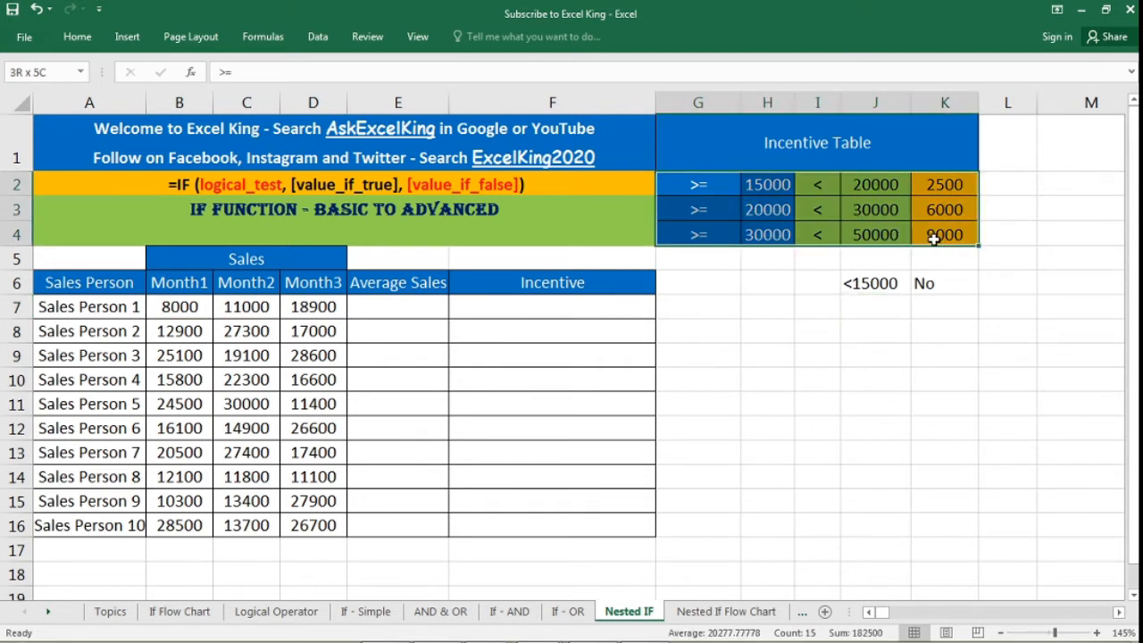
left_click(871, 283)
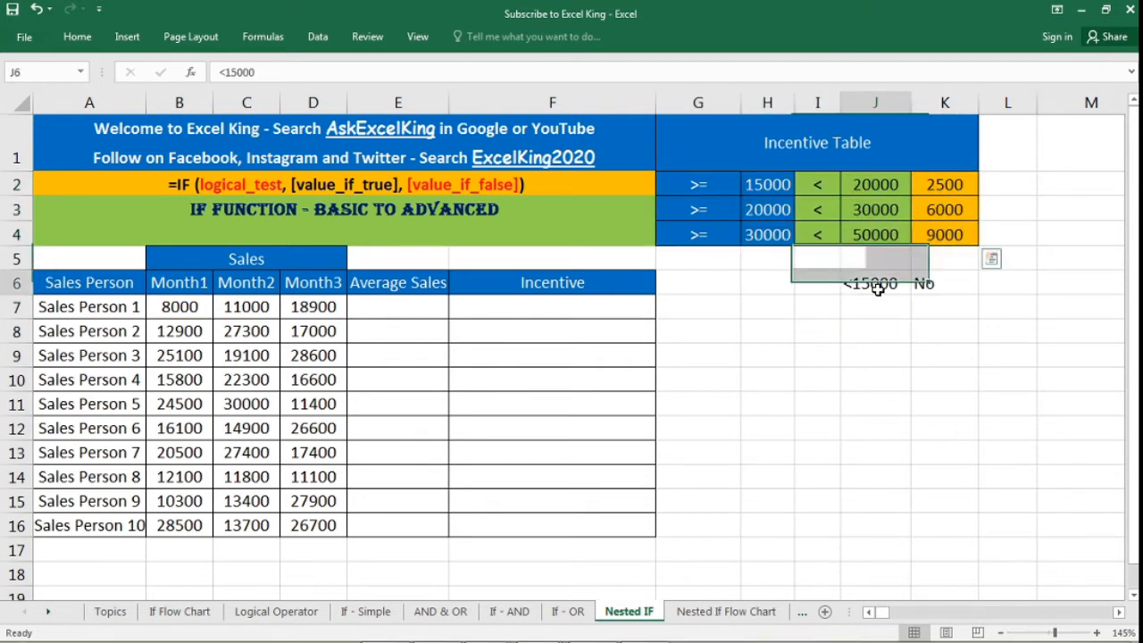
left_click(960, 293)
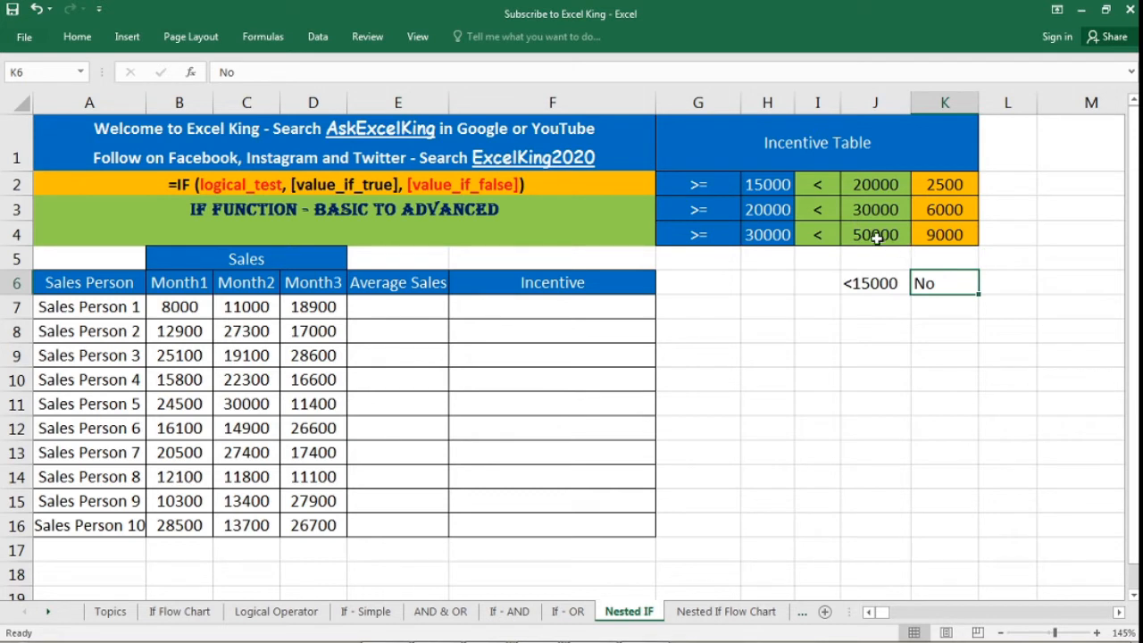
left_click_drag(737, 189, 936, 232)
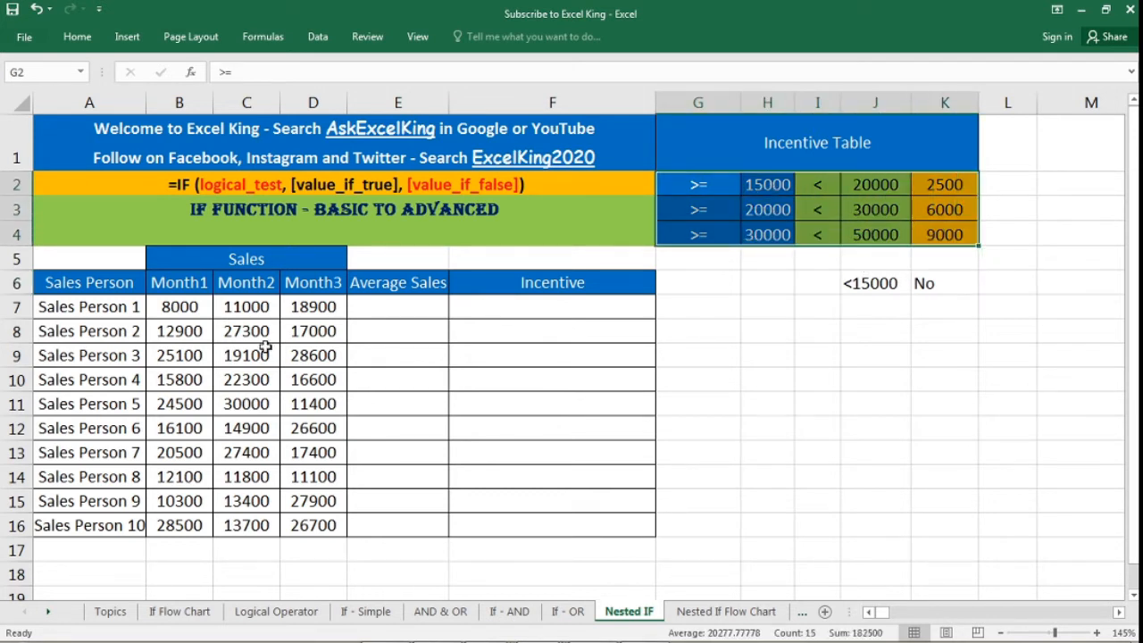
left_click_drag(183, 308, 308, 306)
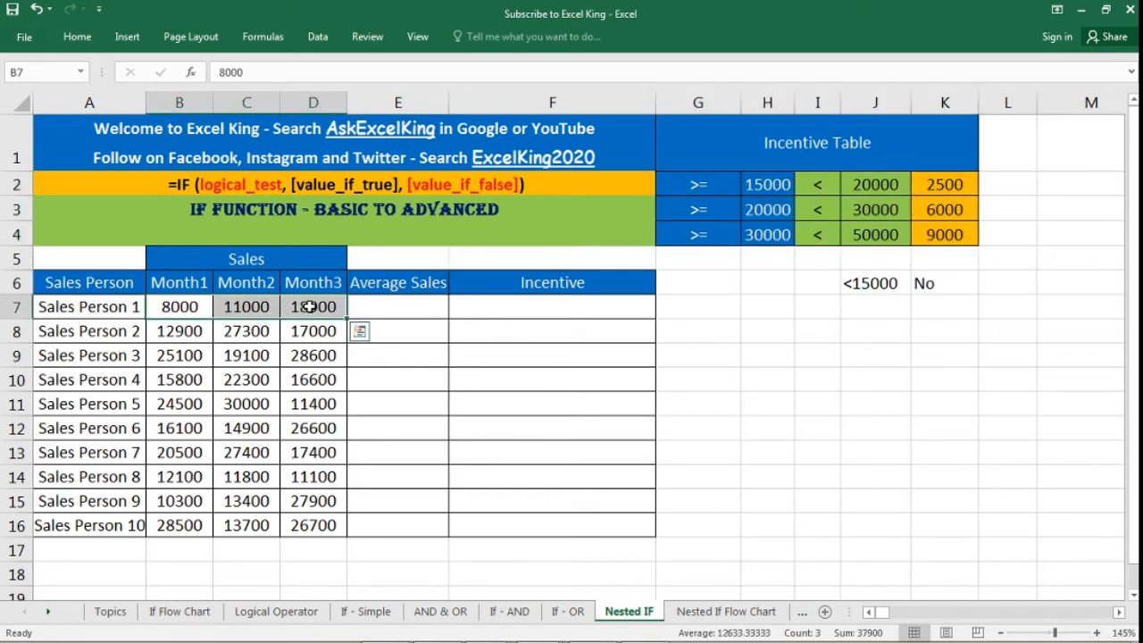
left_click(882, 234)
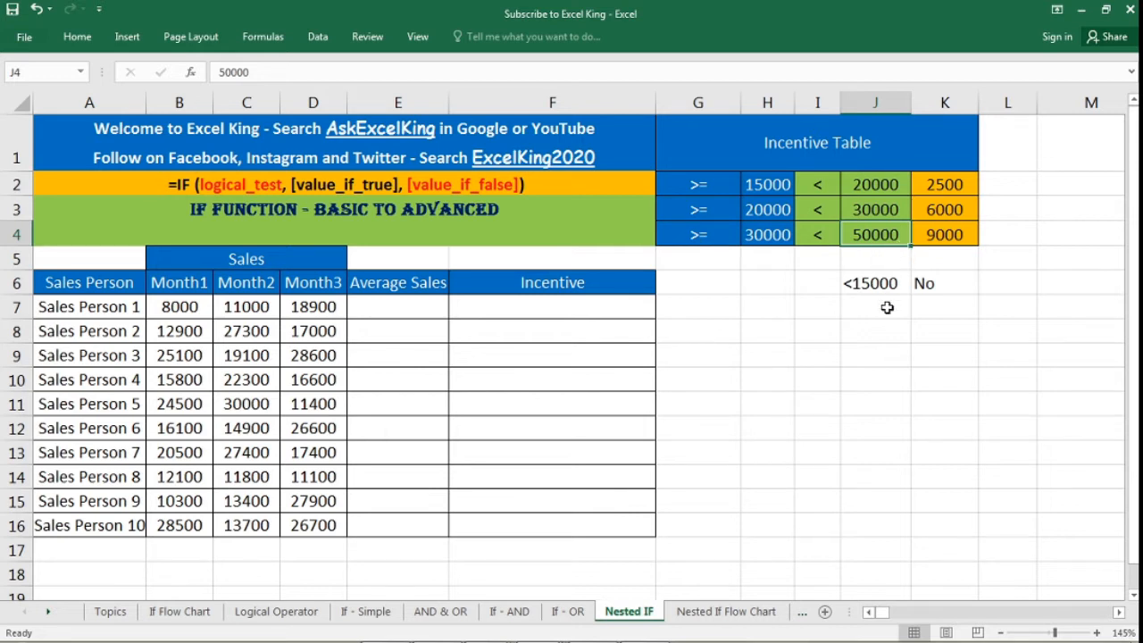
left_click_drag(165, 310, 298, 306)
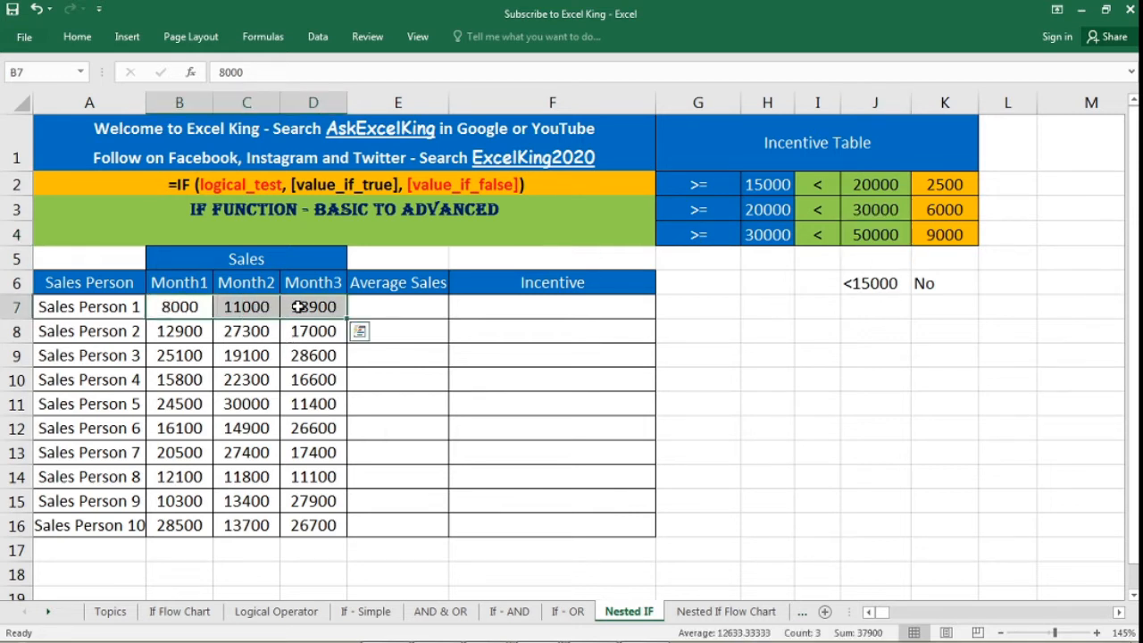
left_click_drag(183, 423, 311, 421)
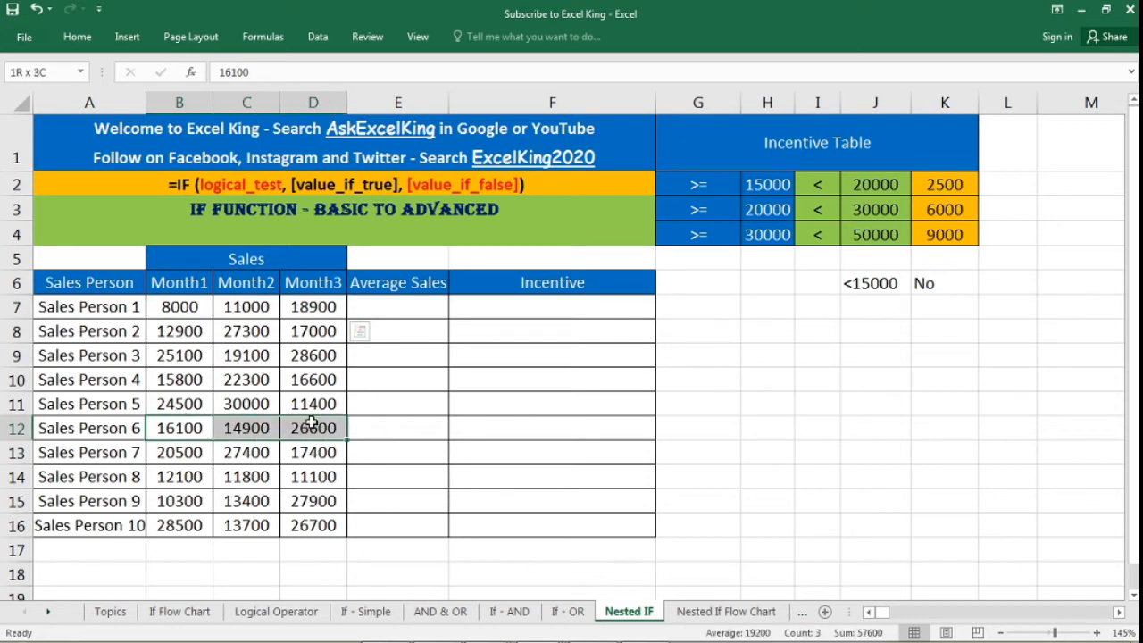
left_click(188, 428)
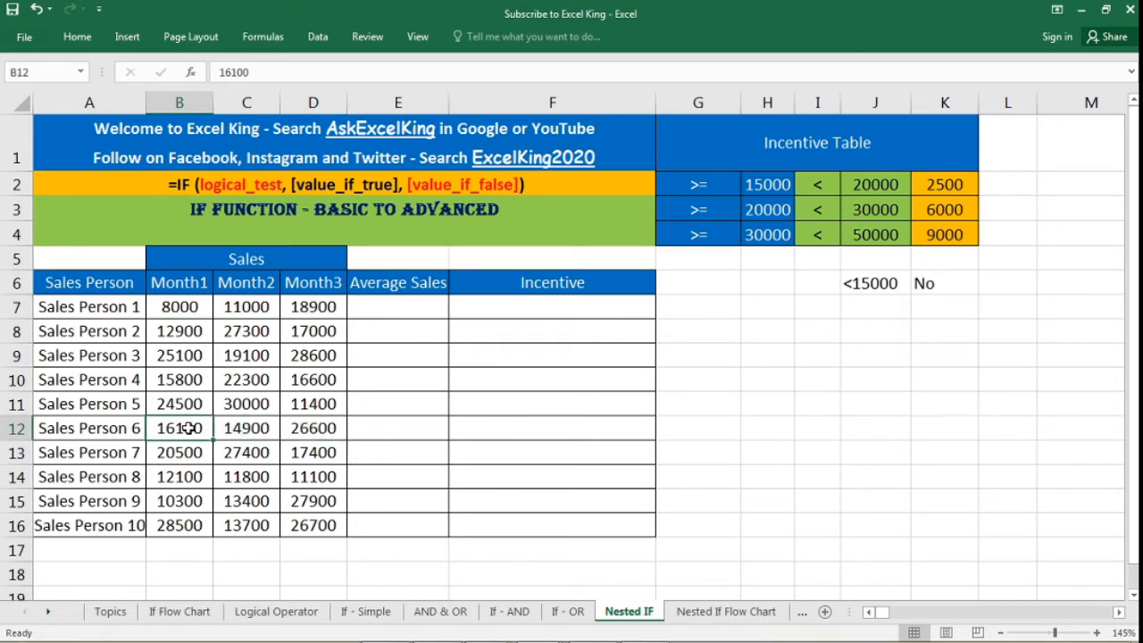
left_click(256, 422)
left_click(313, 431)
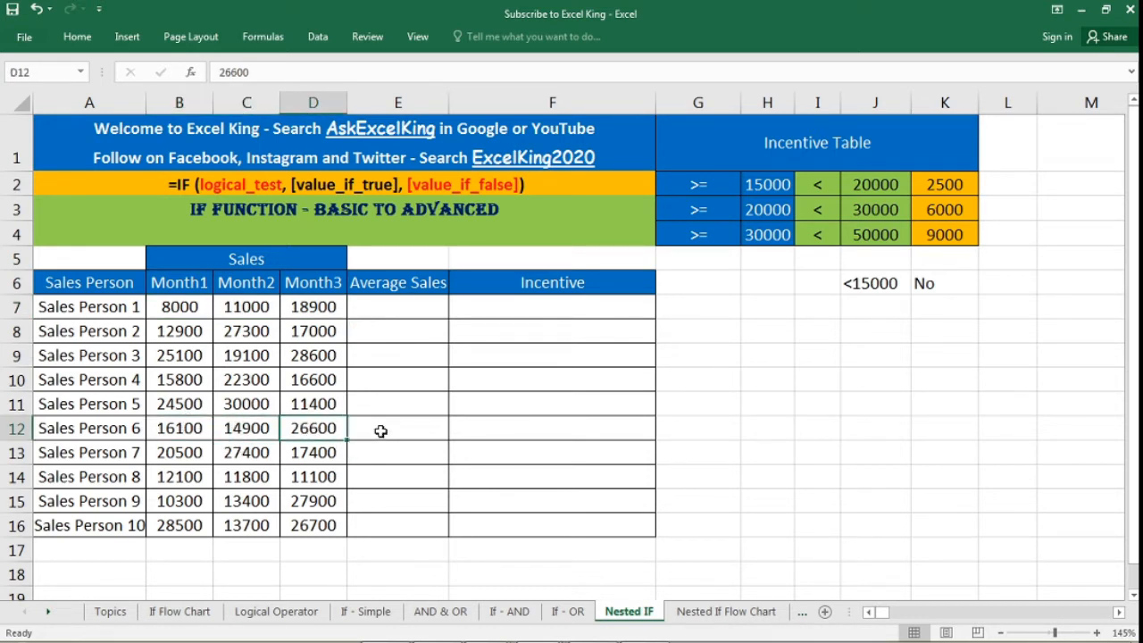
left_click(381, 431)
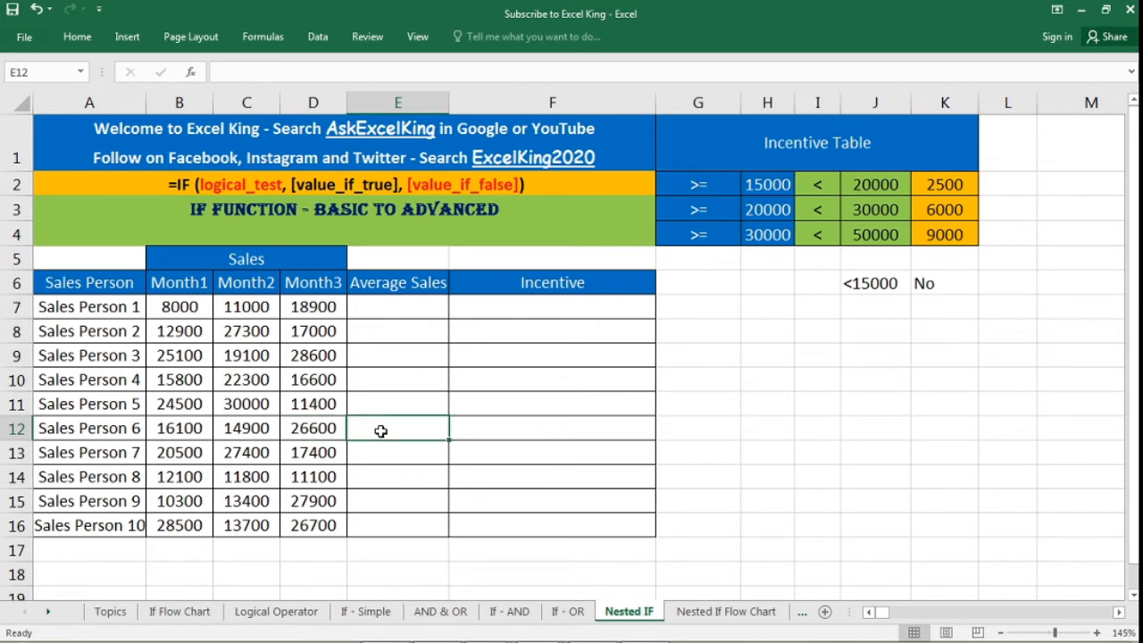
Enter ">50000" in J8 below the "<15000" condition and "Yes" beside it in K8 as its incentive result.
left_click(576, 432)
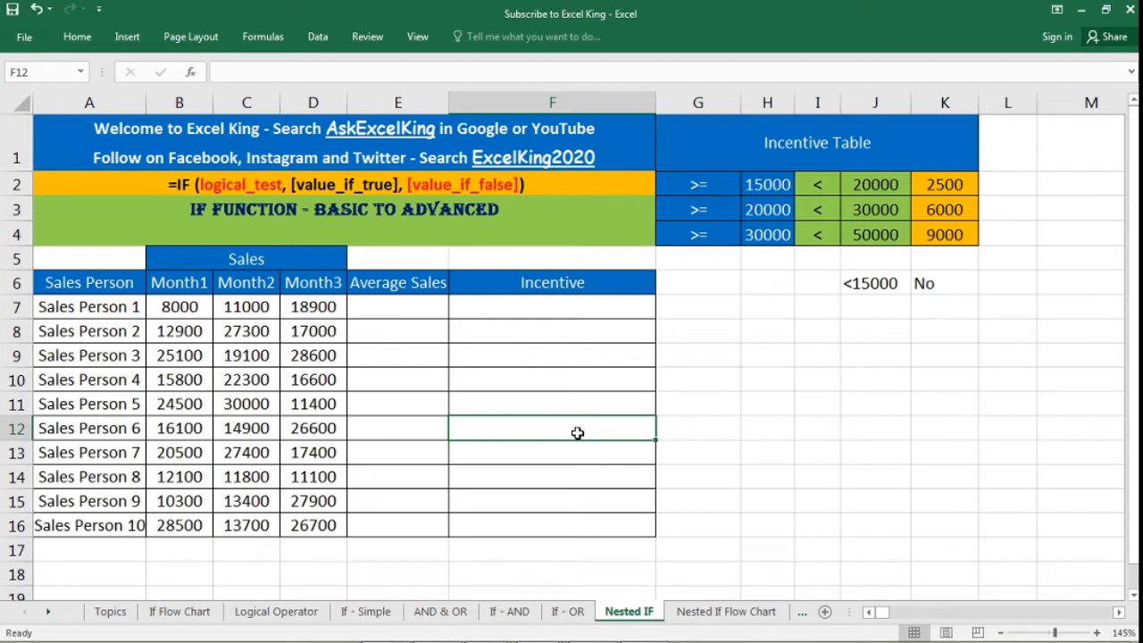
left_click(872, 330)
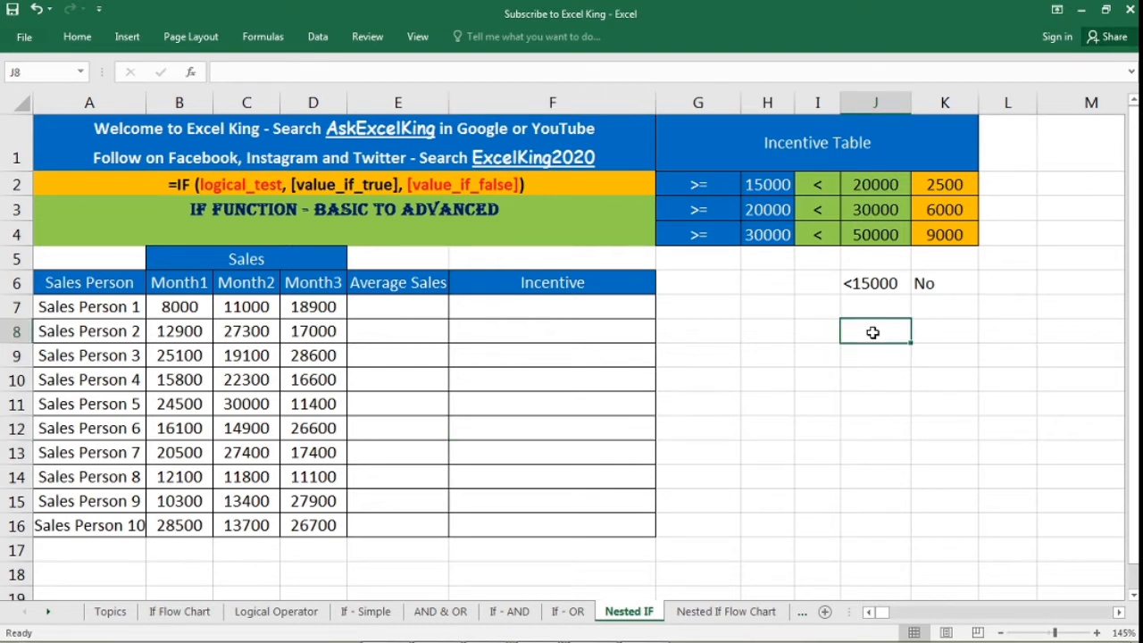
type(">50000")
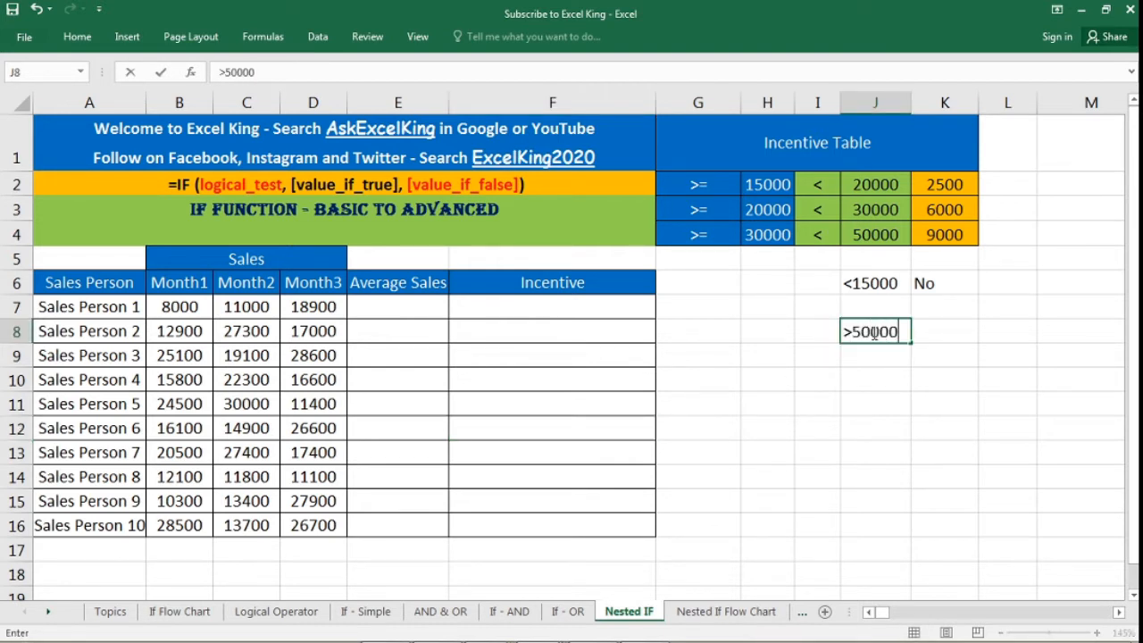
key("Return")
left_click(873, 331)
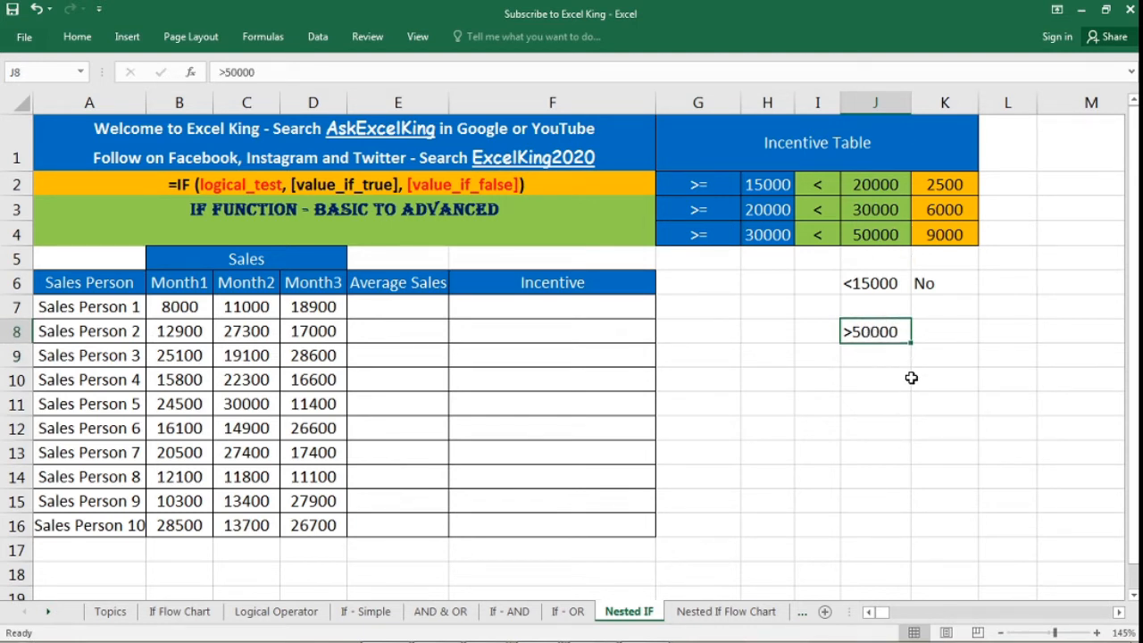
left_click(944, 330)
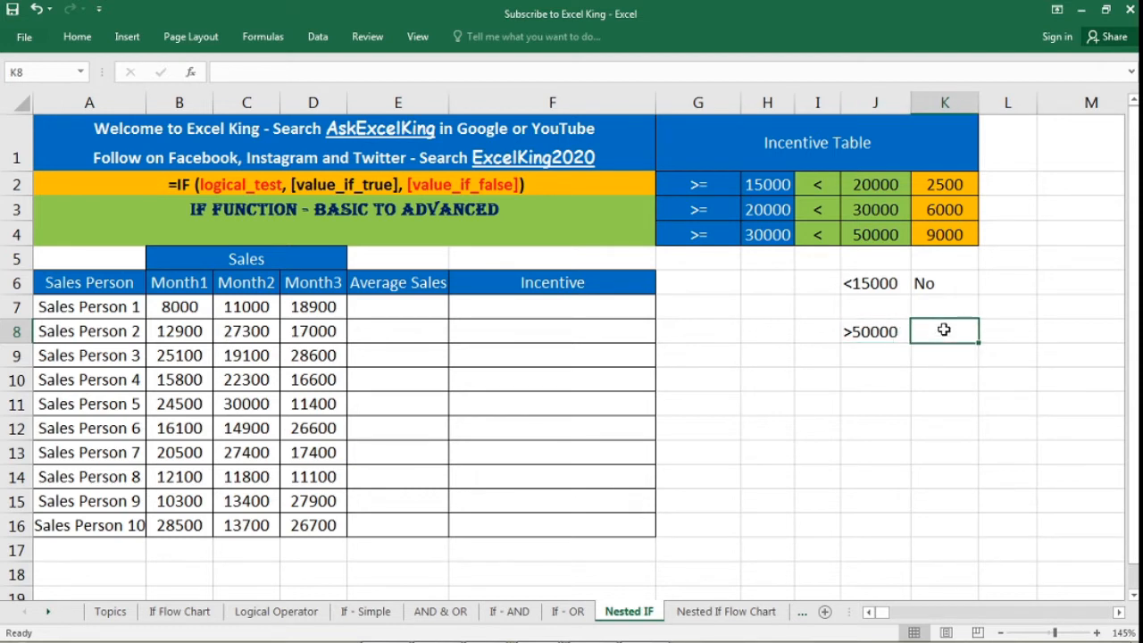
type("Yes")
key("Return")
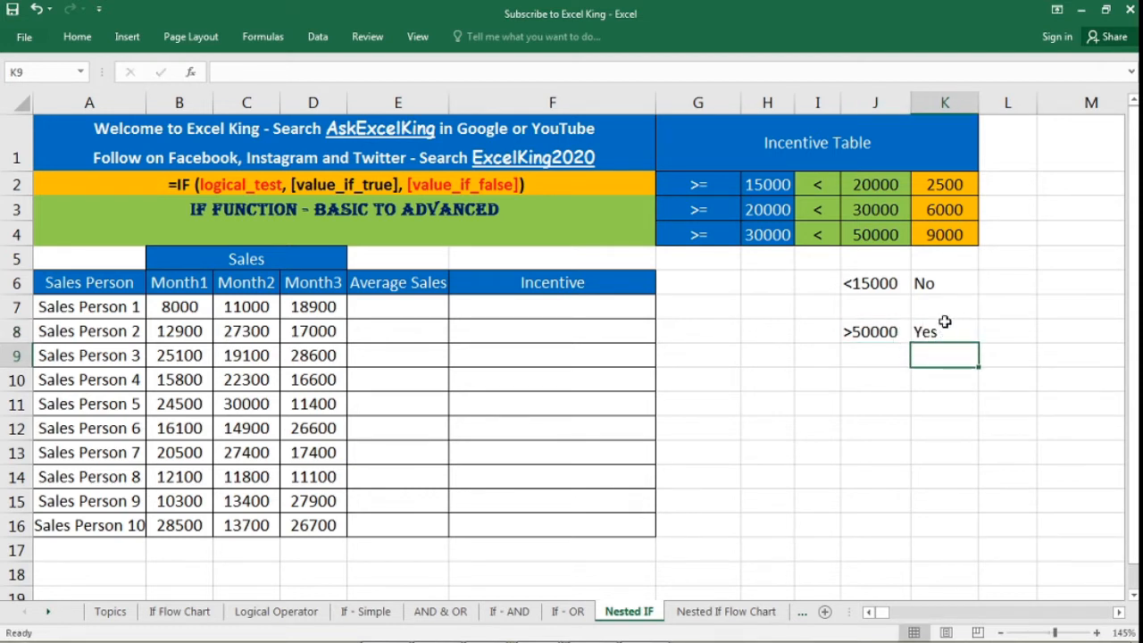
Enter the incentive amounts in column L: 9000 in L8 for the ">50000" condition and 0 in L6 for "<15000".
left_click(944, 236)
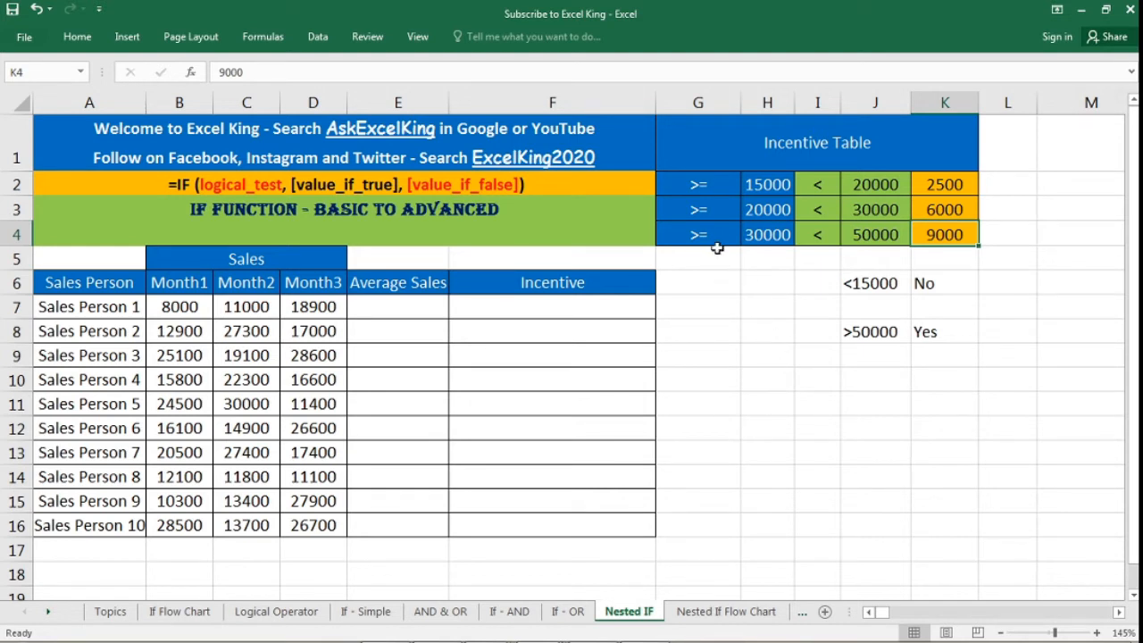
left_click_drag(714, 237, 960, 234)
left_click(945, 335)
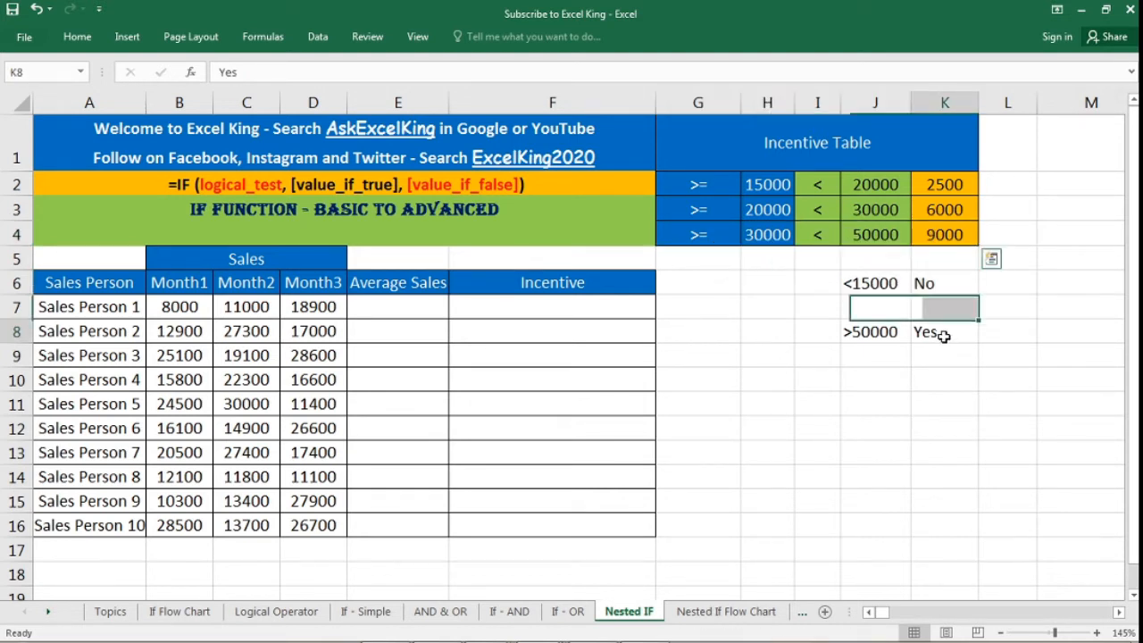
left_click(1007, 332)
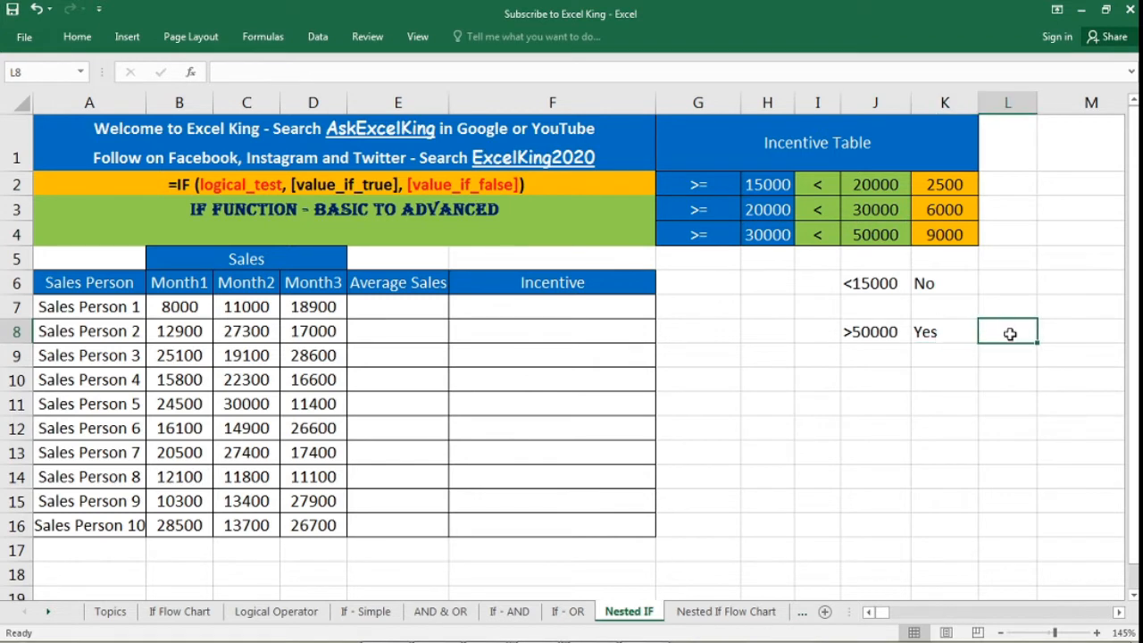
type("9000")
key("Return")
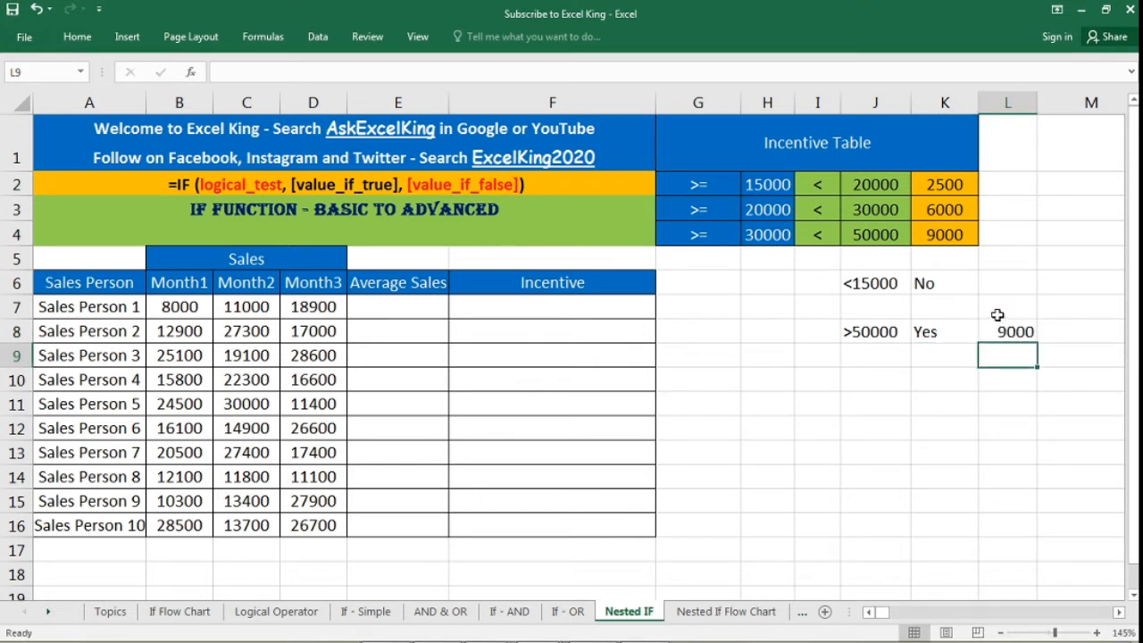
left_click(997, 282)
type("0")
key("Return")
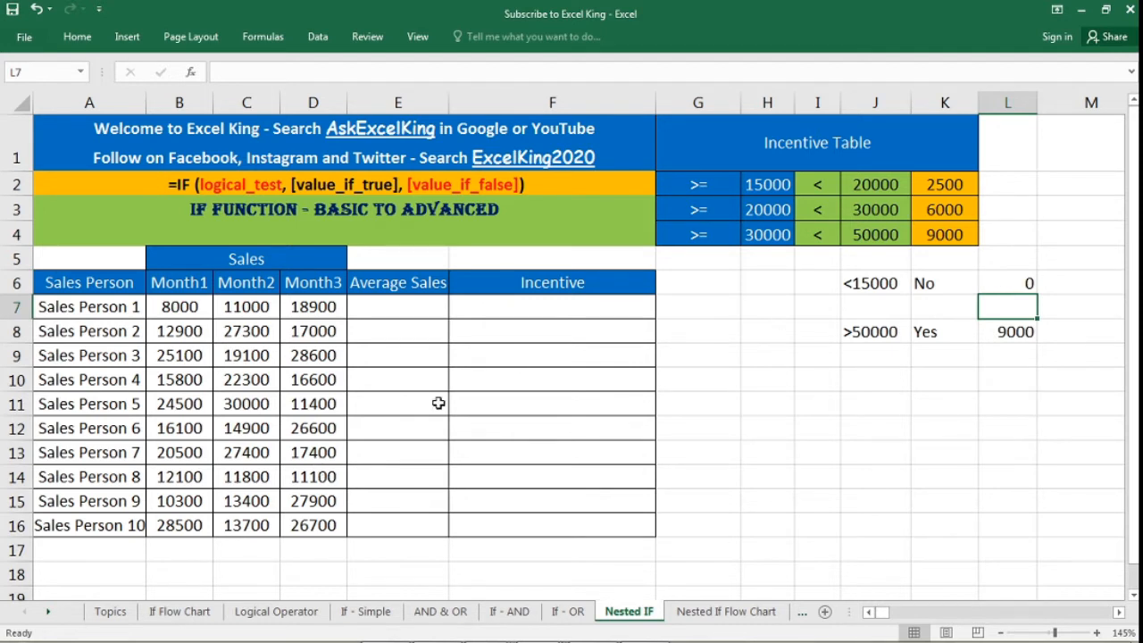
Calculate Sales Person 1's average sales in E7 with =AVERAGE(B7:D7) and fill the formula down to E16.
left_click(410, 305)
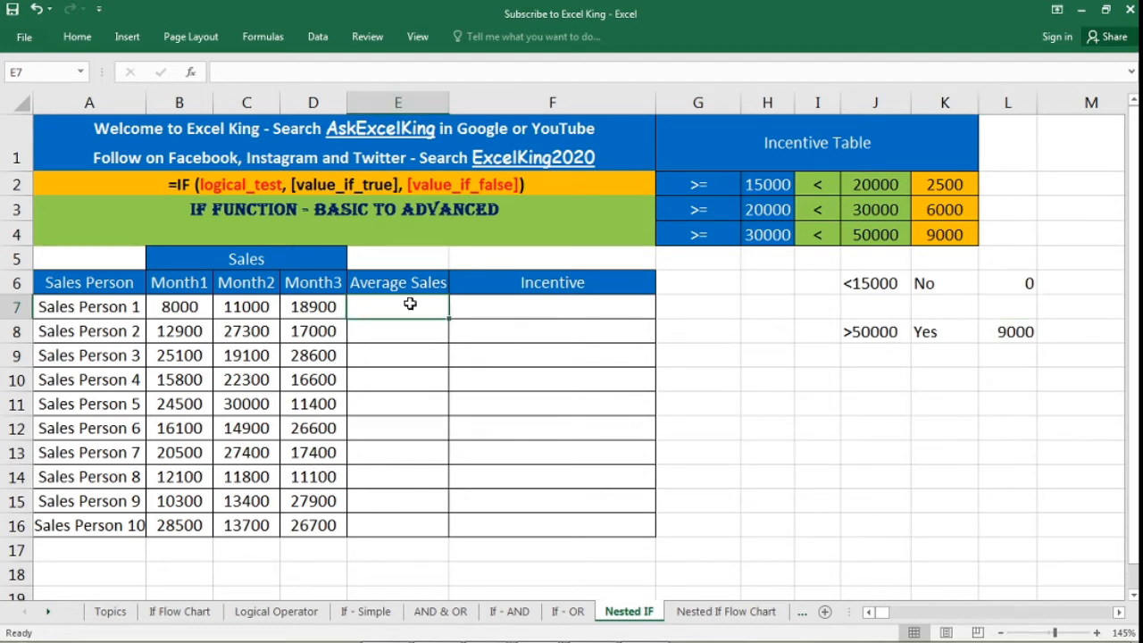
left_click_drag(189, 308, 313, 307)
left_click(417, 304)
left_click(533, 303)
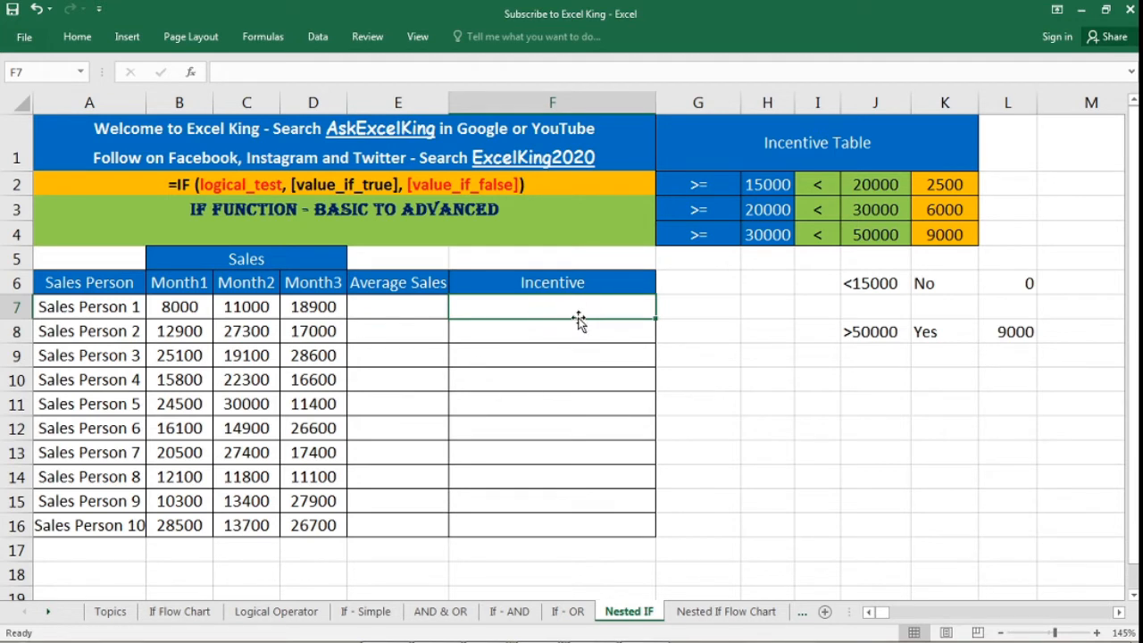
left_click(400, 301)
type("=av")
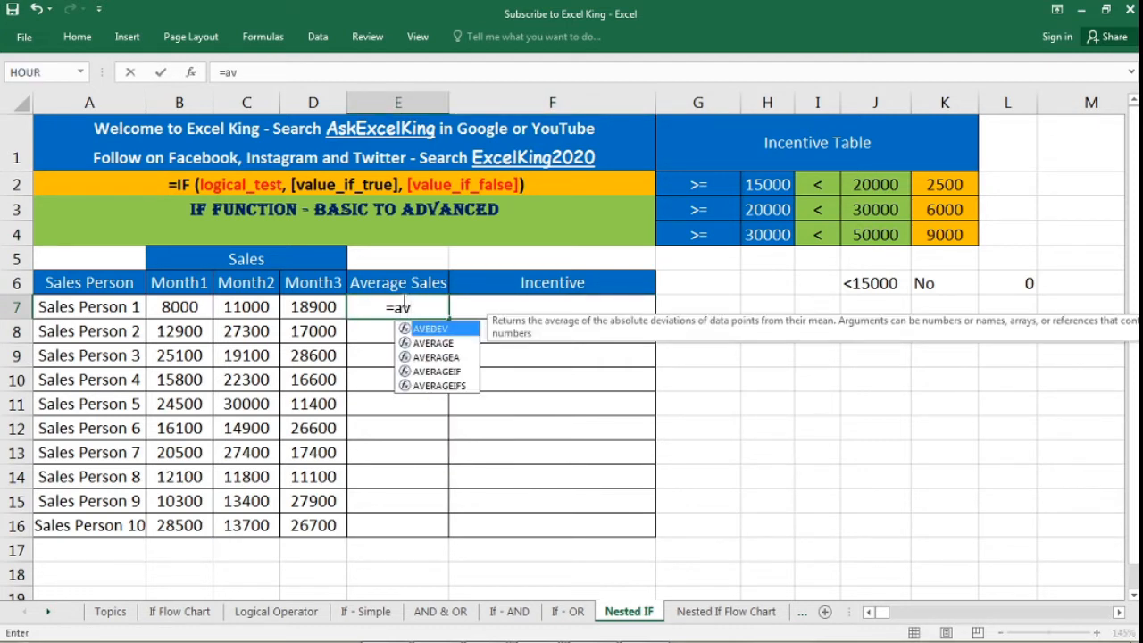
key("Down")
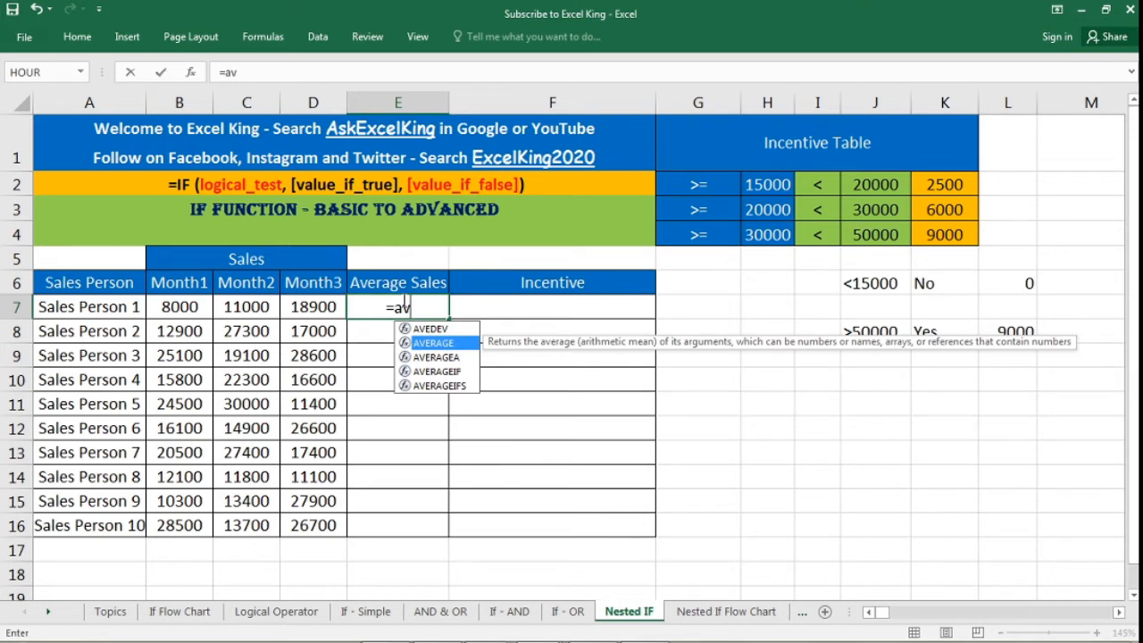
key("Tab")
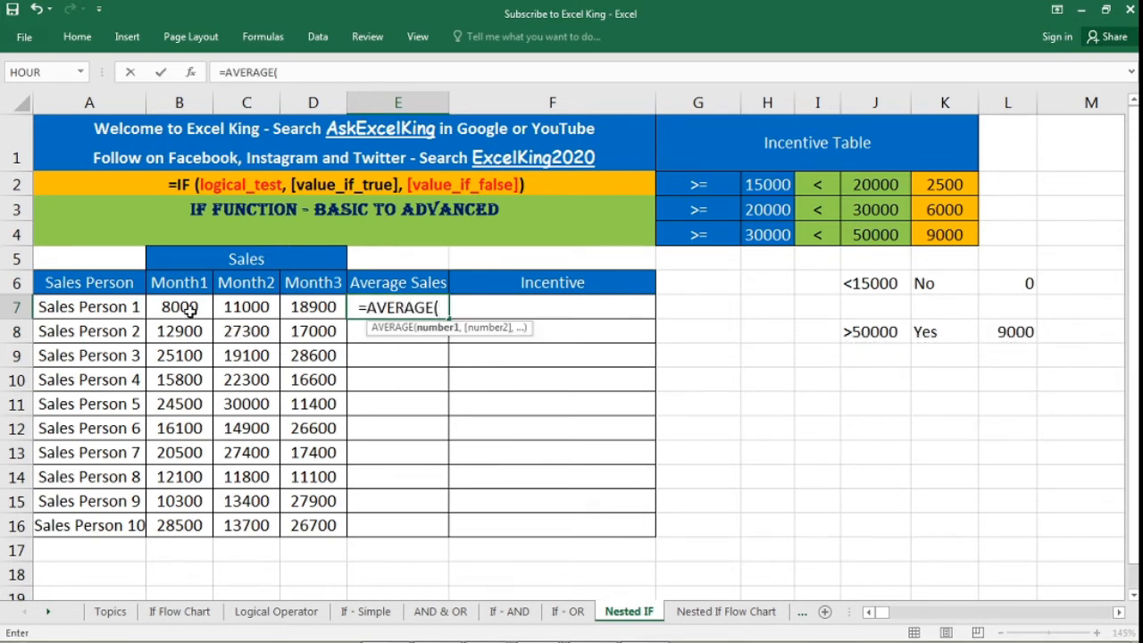
left_click_drag(189, 310, 311, 311)
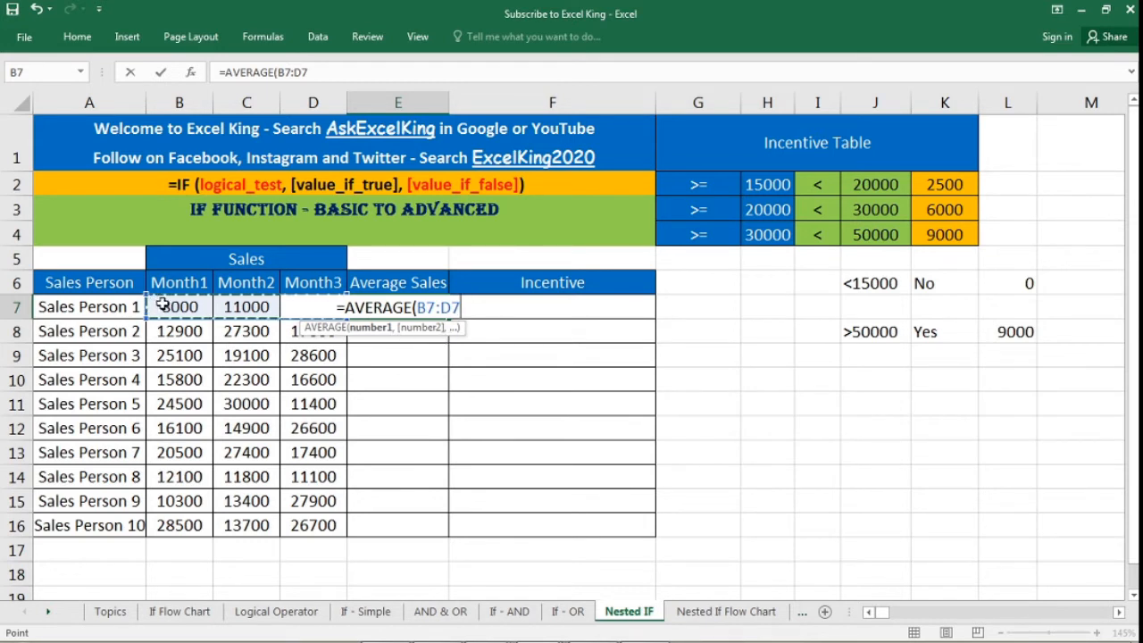
left_click_drag(162, 304, 295, 304)
left_click_drag(301, 305, 302, 304)
key("Return")
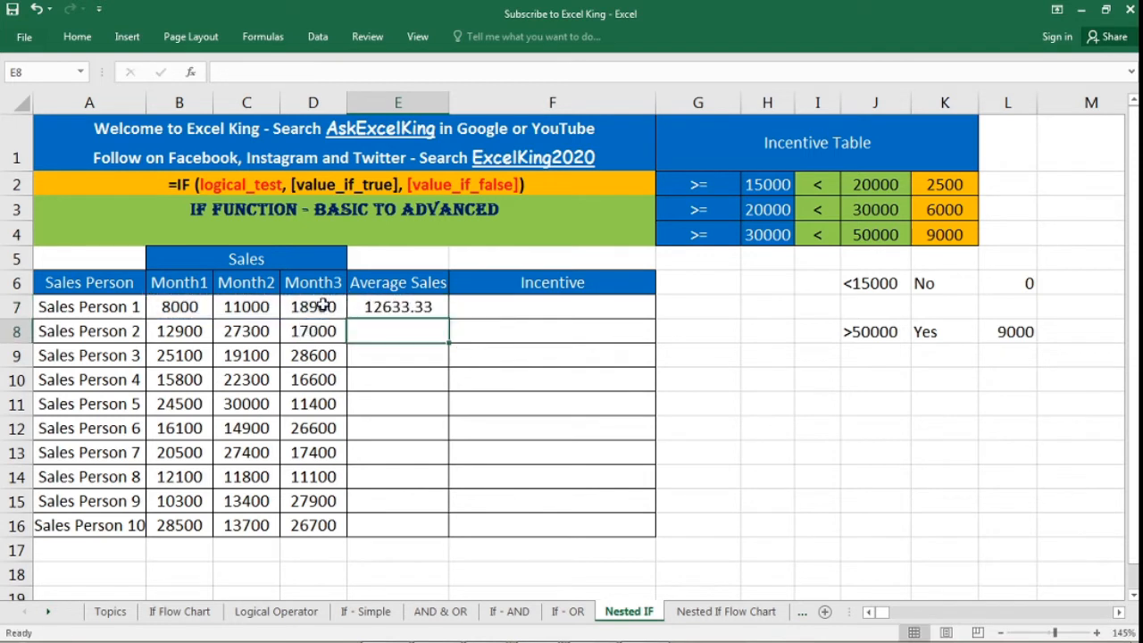
left_click(399, 310)
left_click_drag(451, 320, 451, 533)
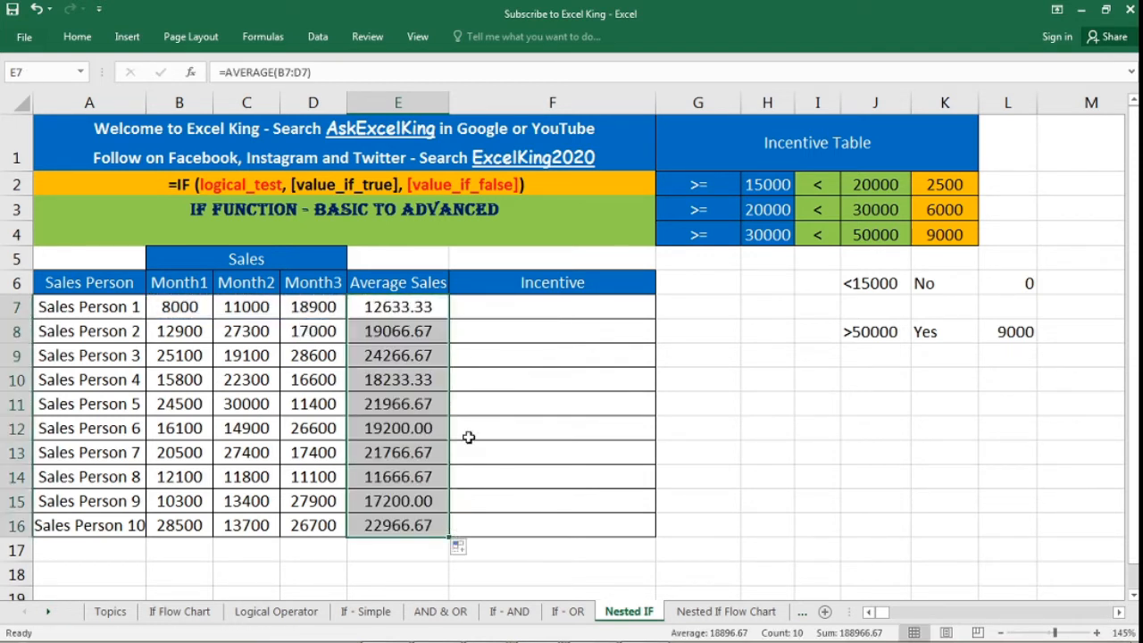
Review the lower limits of the three incentive slabs and the two extra conditions, below 15000 and above 50000.
left_click(468, 304)
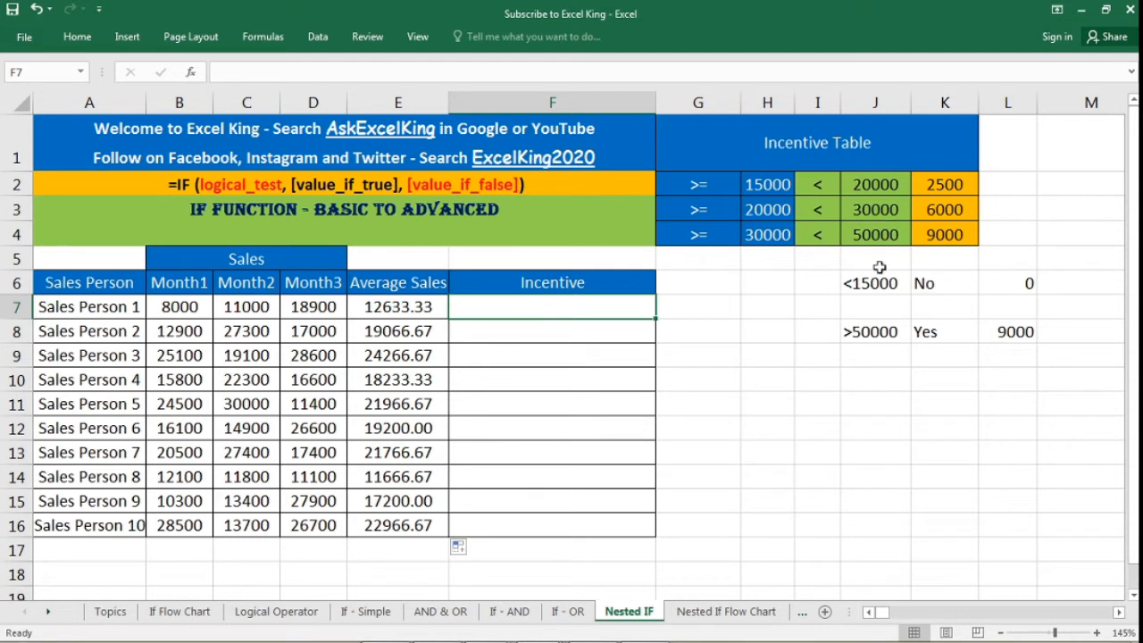
left_click(783, 184)
left_click(785, 208)
left_click(788, 232)
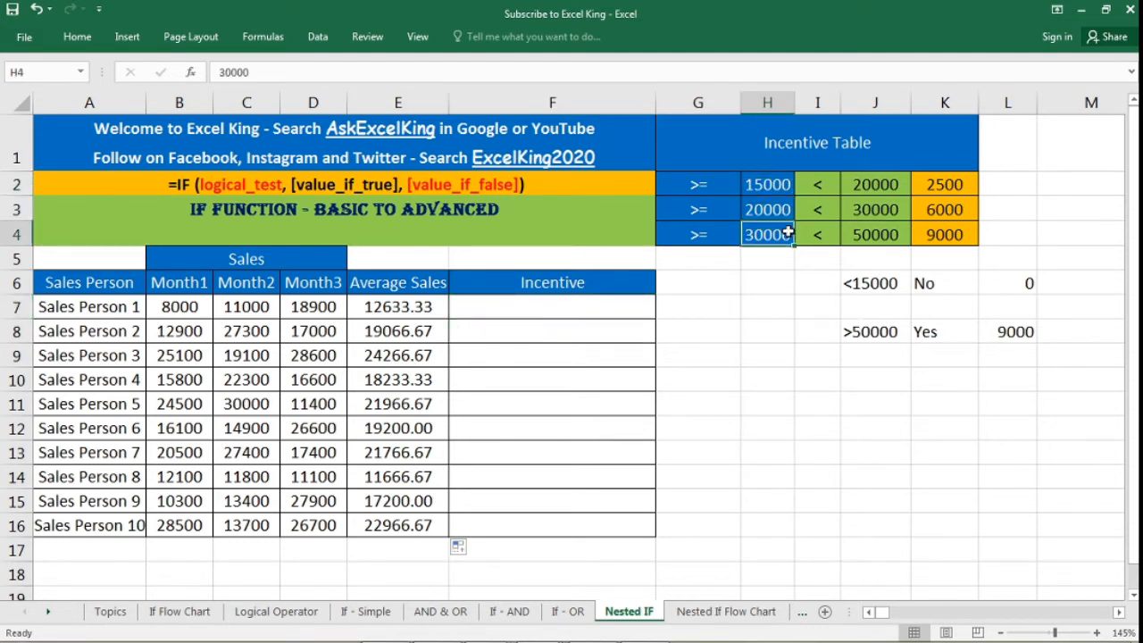
left_click(898, 284)
left_click(903, 332)
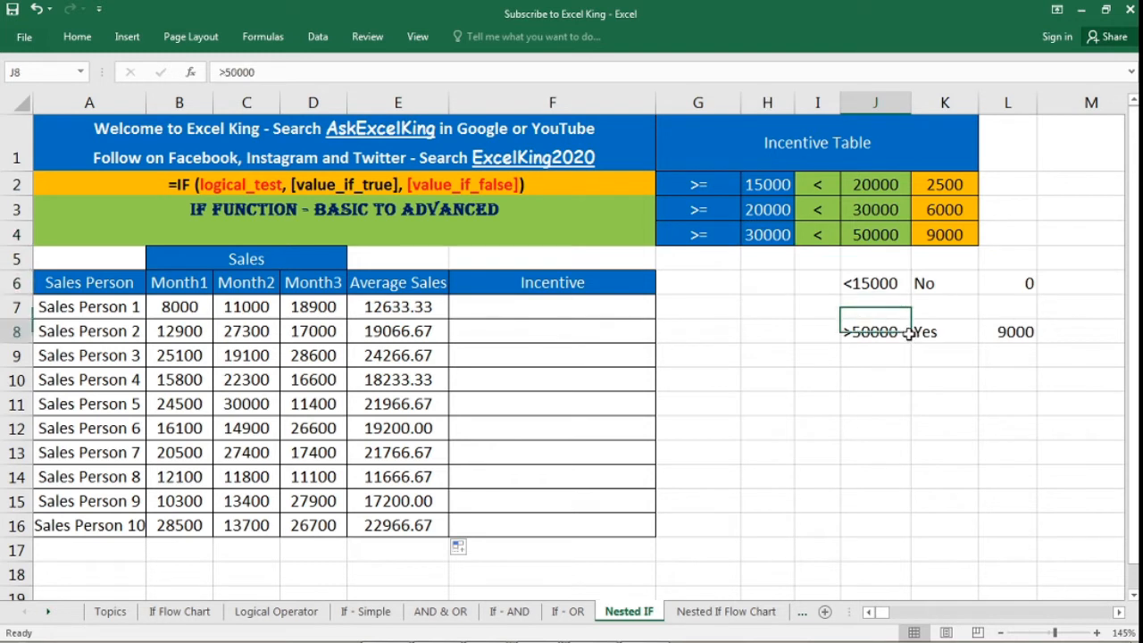
Start an IF formula in F7 with an AND test whose first condition is E7>=$H$2, using an absolute reference.
left_click(467, 308)
type("=if")
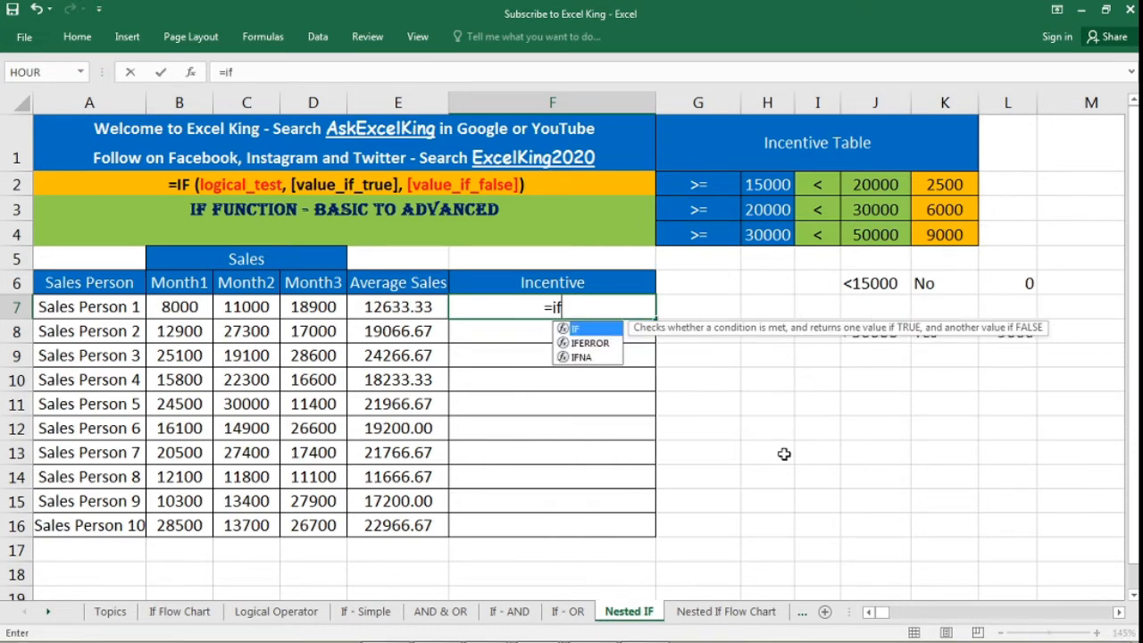
key("Tab")
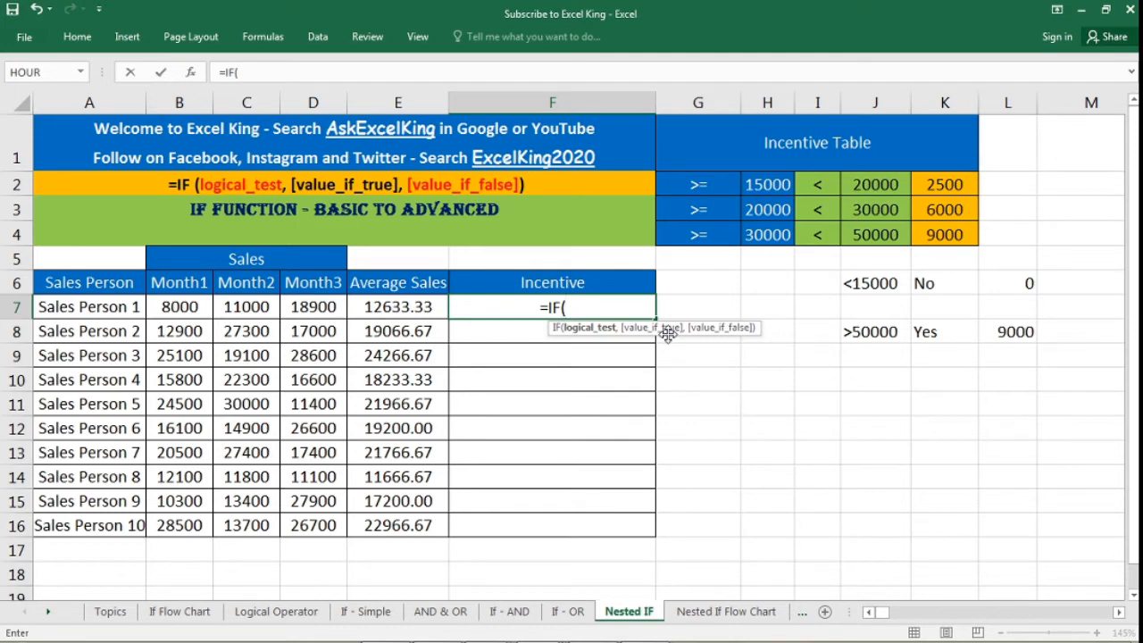
type("and")
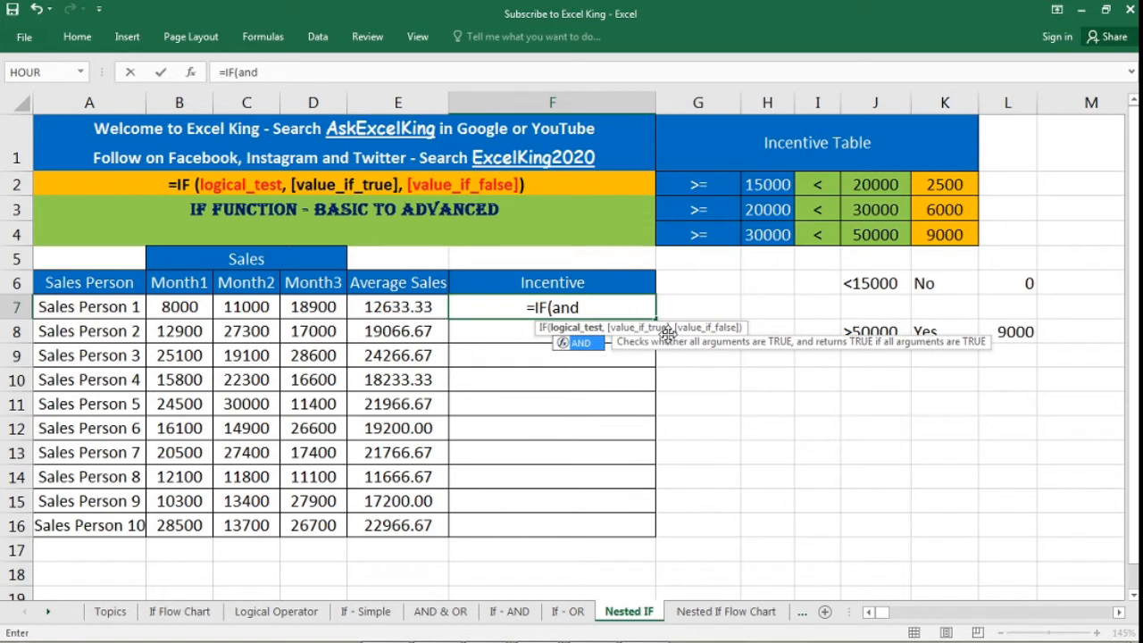
key("Tab")
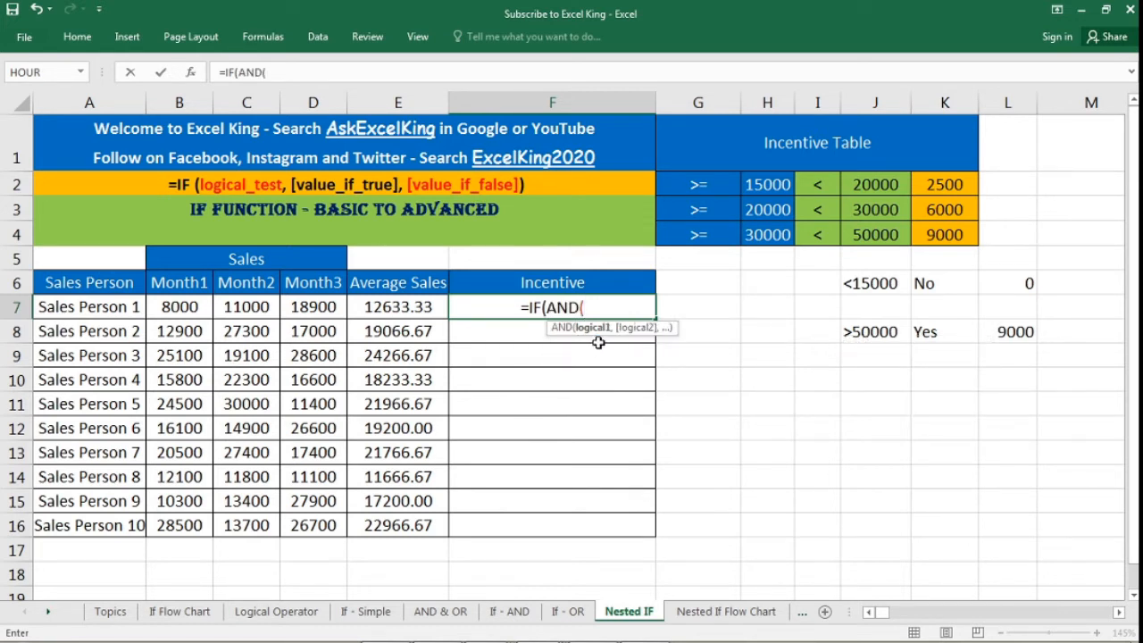
left_click(416, 308)
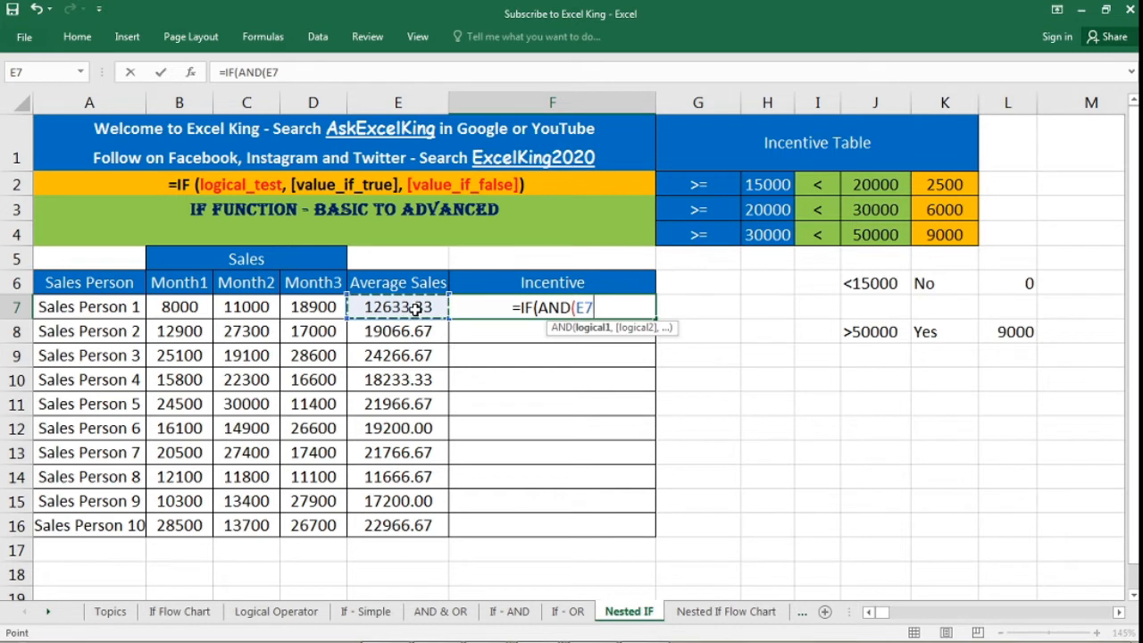
type(">=")
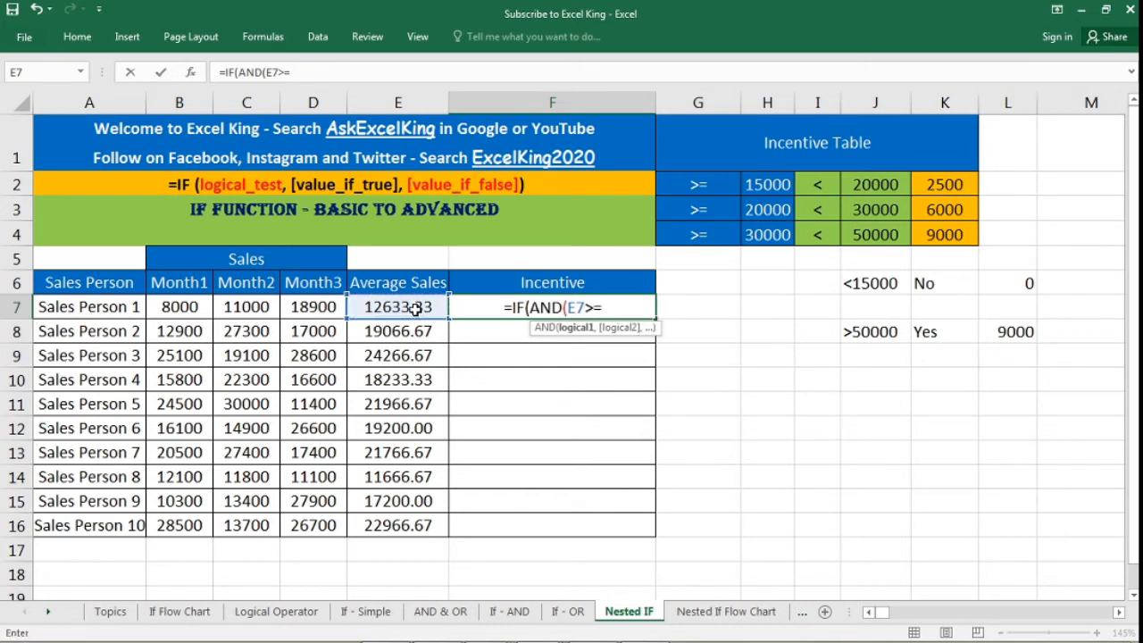
left_click(780, 184)
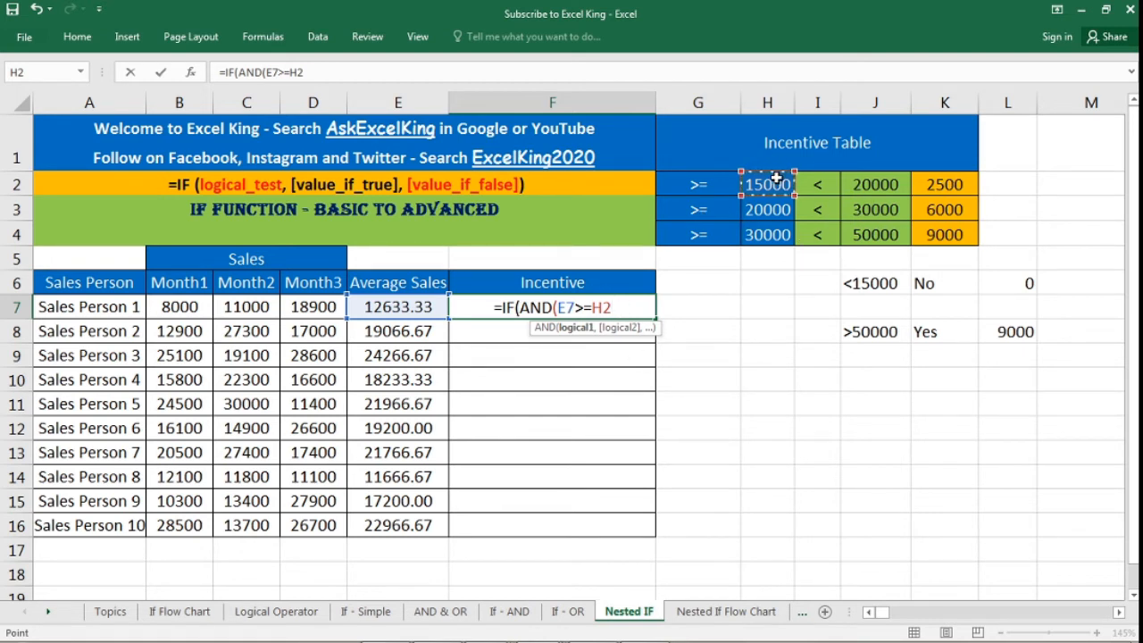
key("F4")
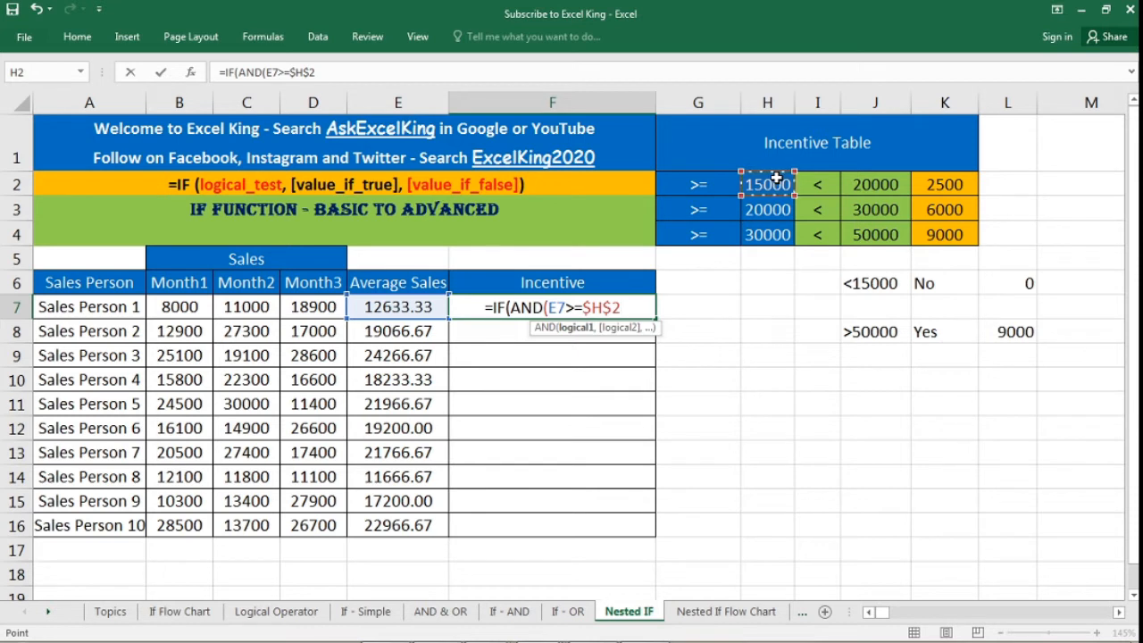
Add E7<$J$2 as the second AND condition in the F7 formula and close the AND function.
type(",")
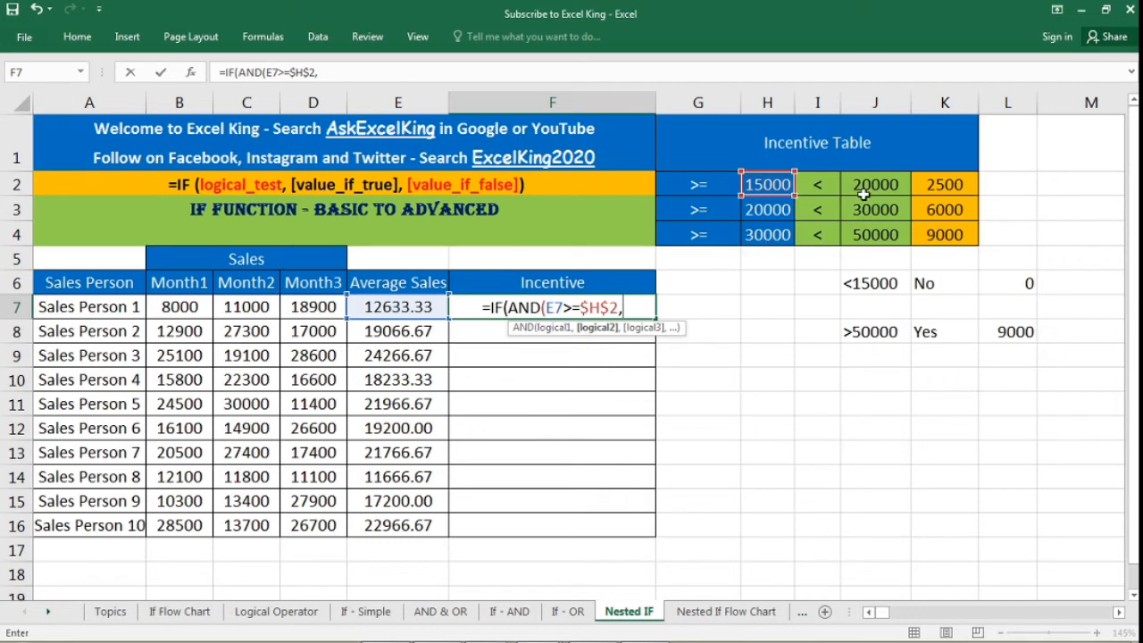
left_click(413, 306)
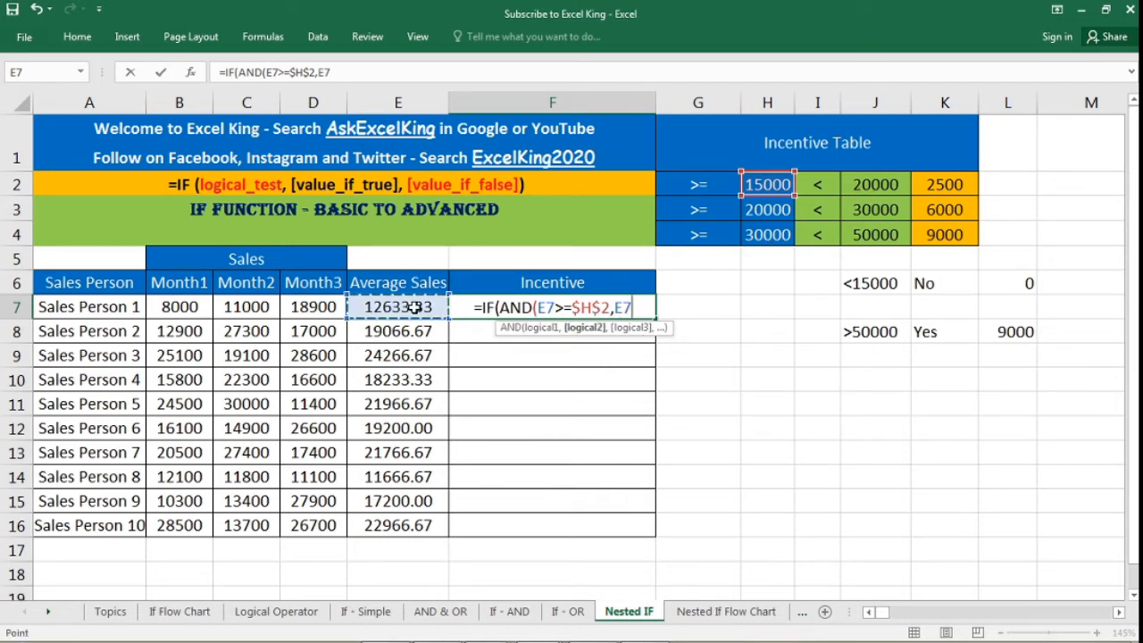
type("<")
left_click(856, 193)
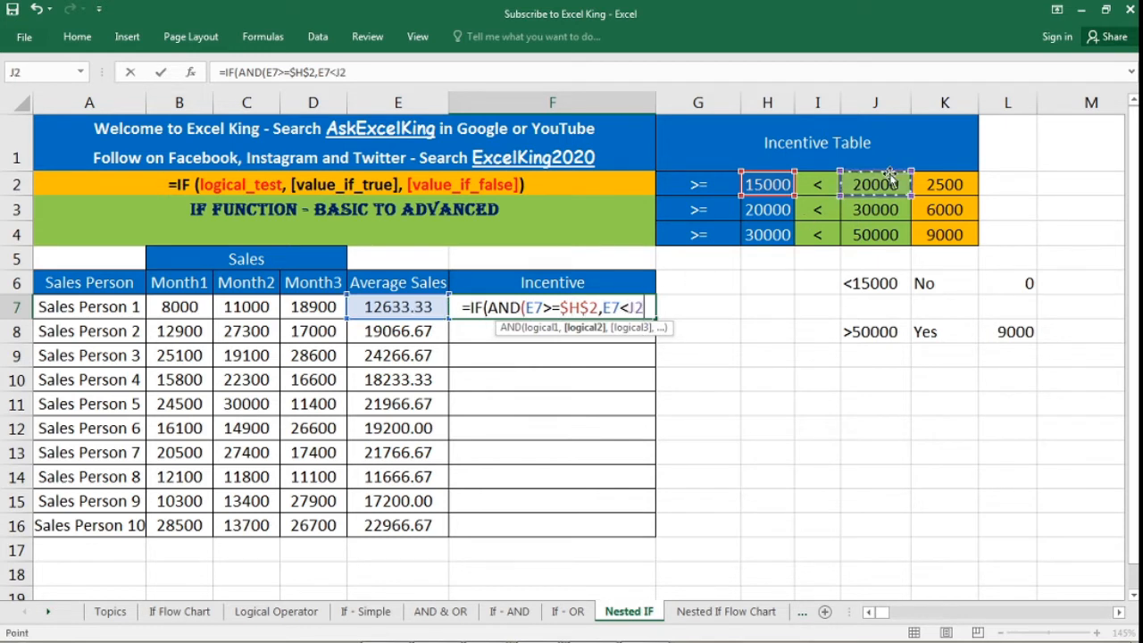
key("F4")
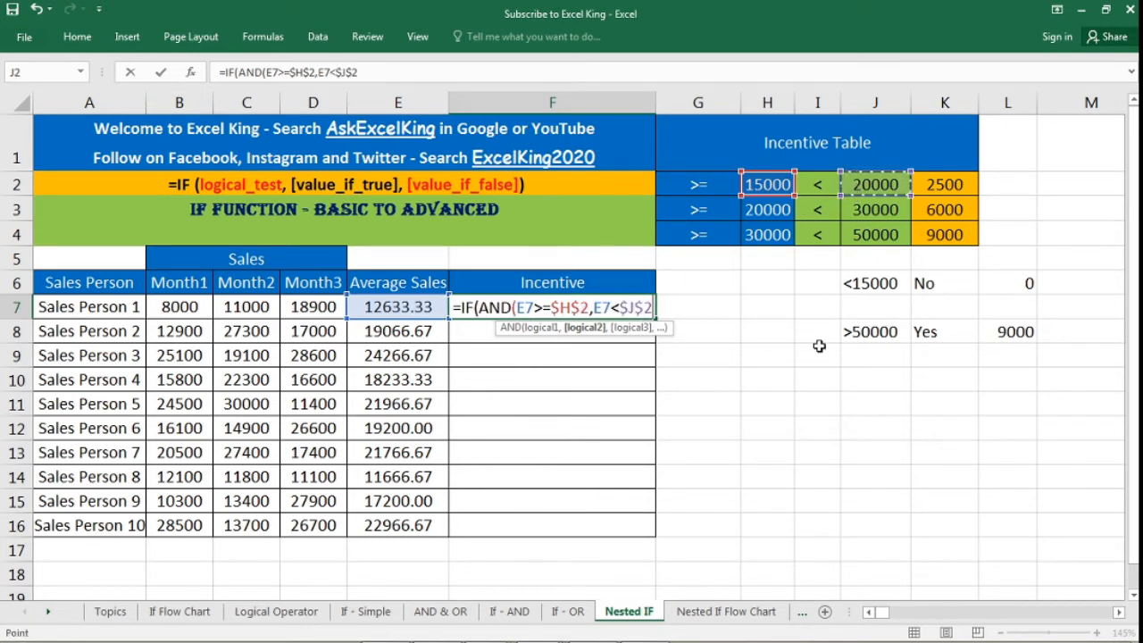
type(")")
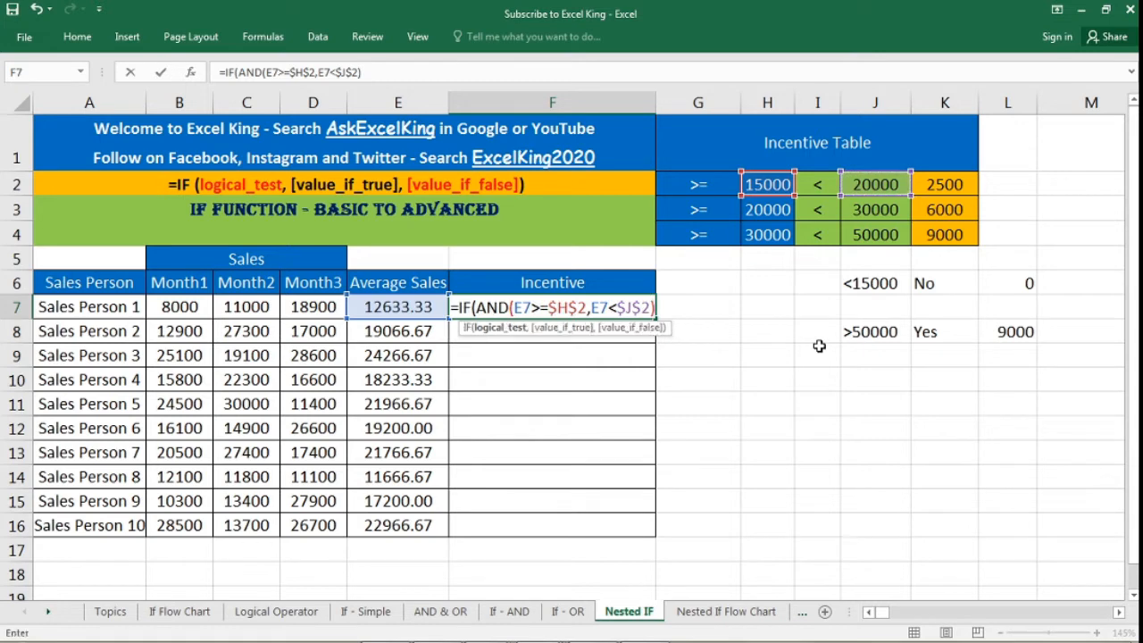
Set $K$2 as the true result of the F7 formula and start a second, nested IF as its false result.
type(",")
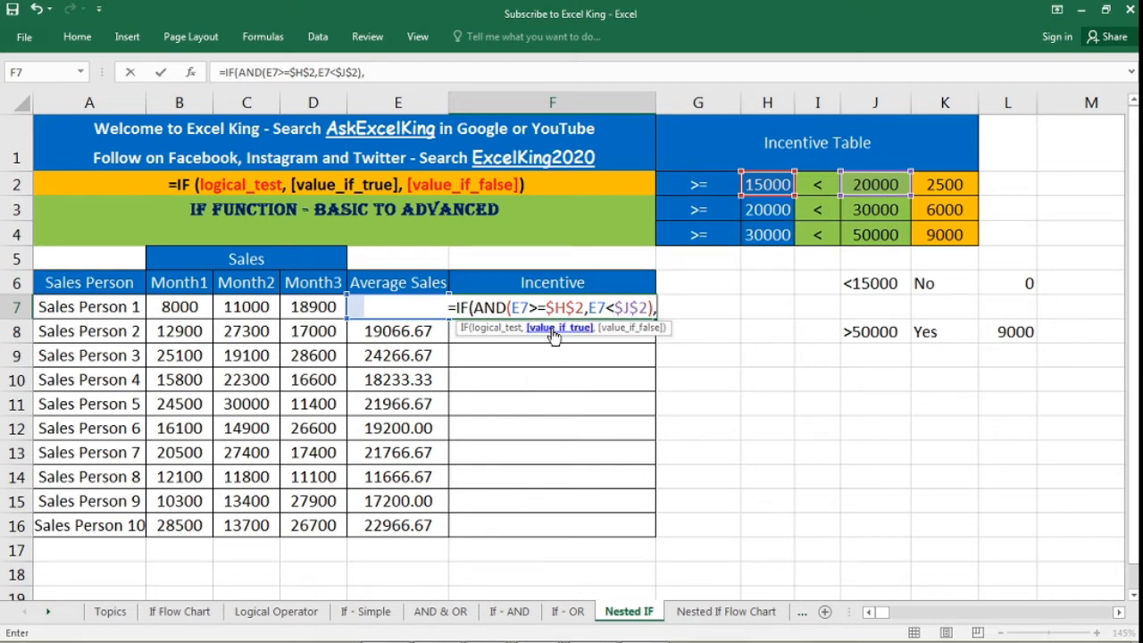
left_click(942, 187)
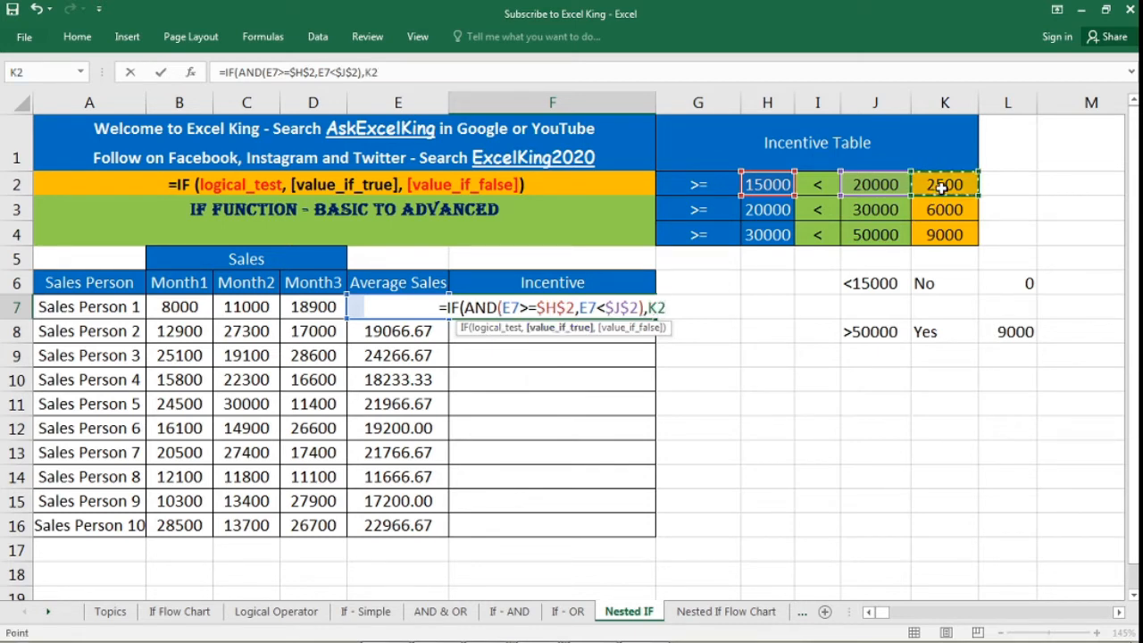
key("F4")
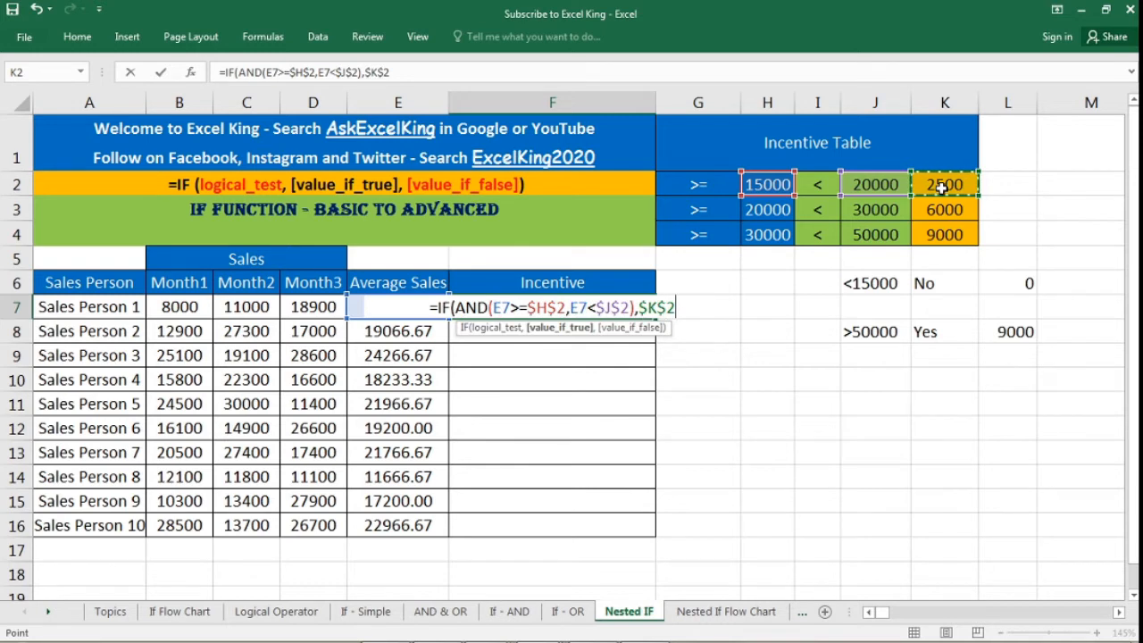
type(",")
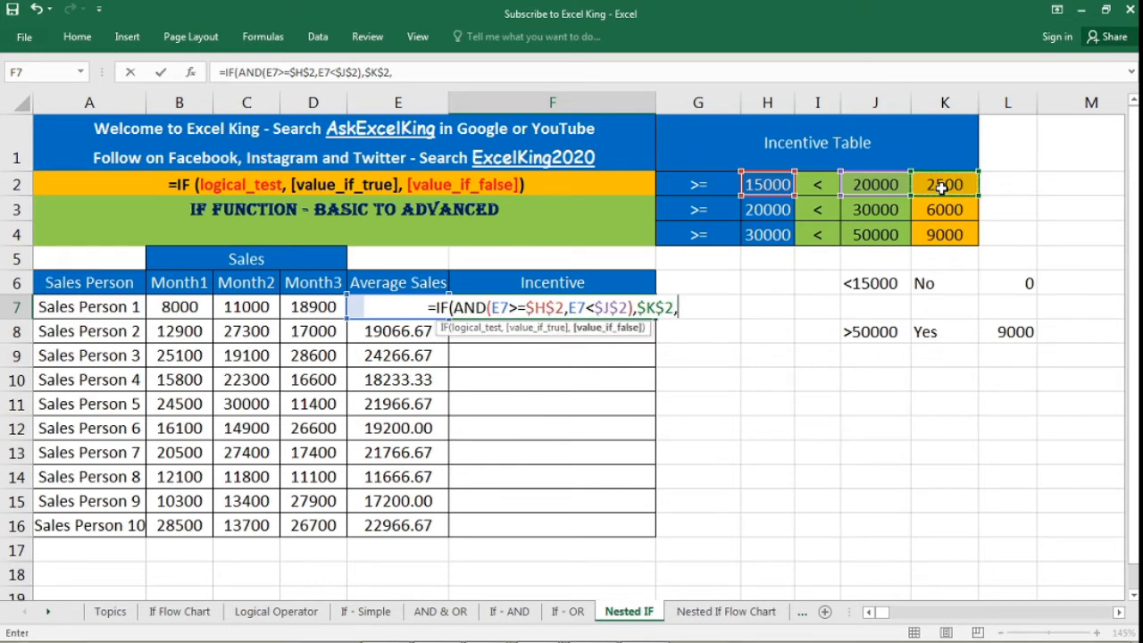
type("if")
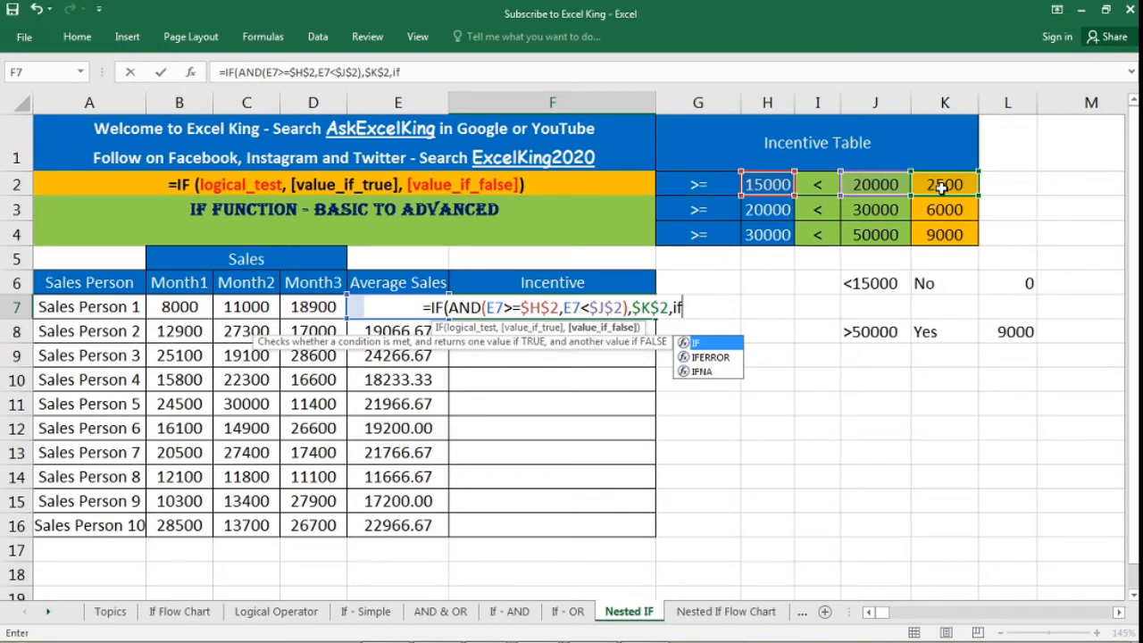
key("Tab")
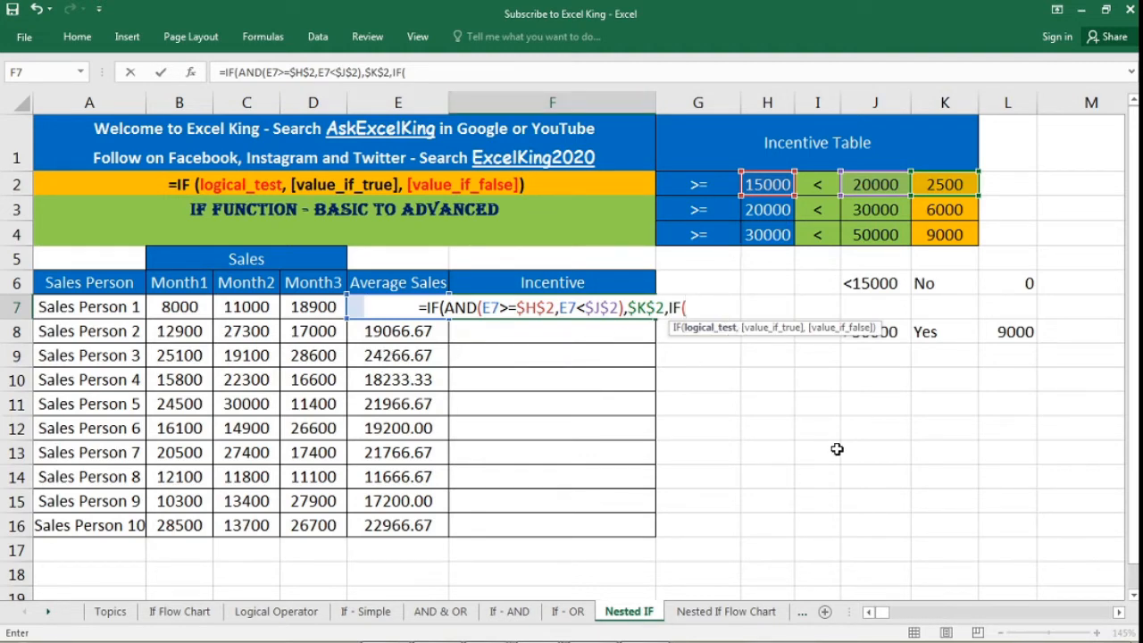
Begin an AND test in the second IF with E7>=H3 as its first condition.
type("and")
key("Tab")
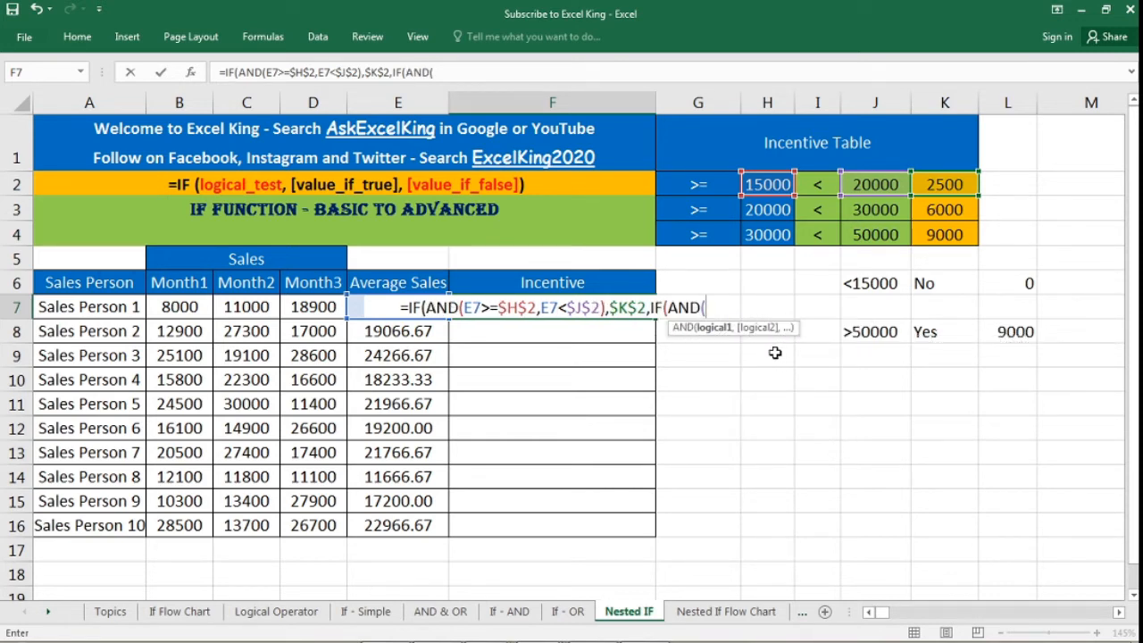
left_click(391, 283)
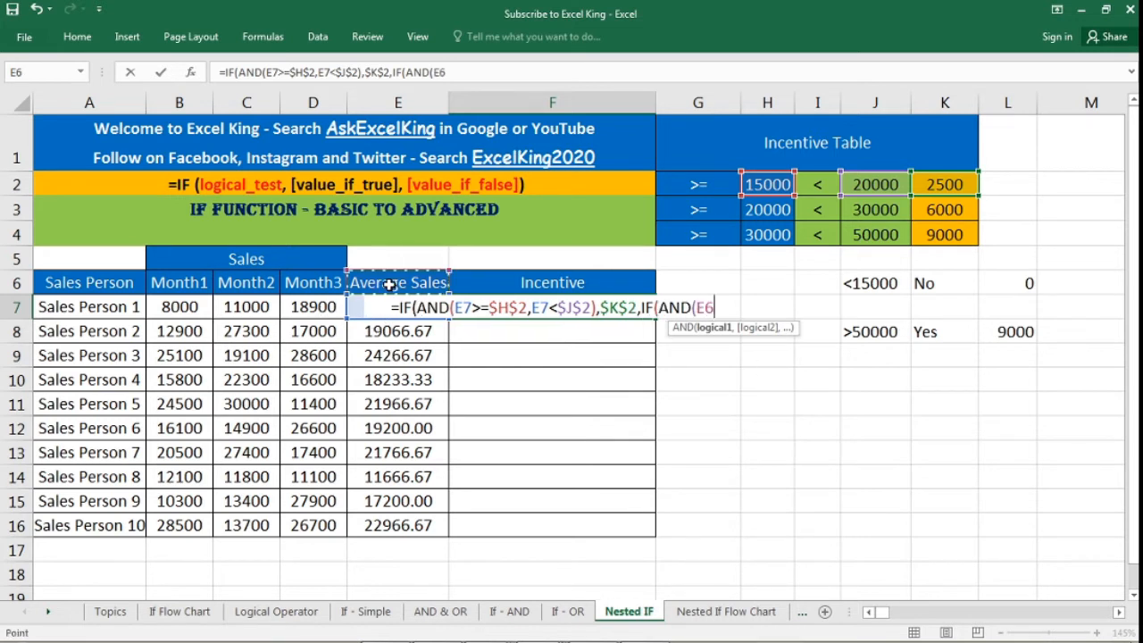
key("Down")
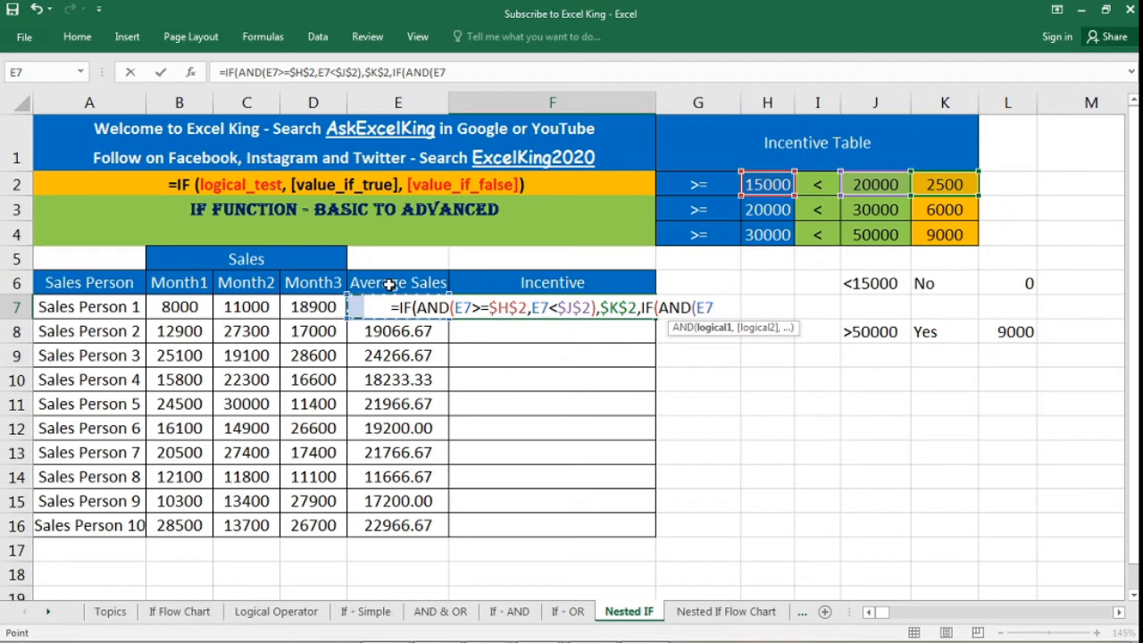
type(">=")
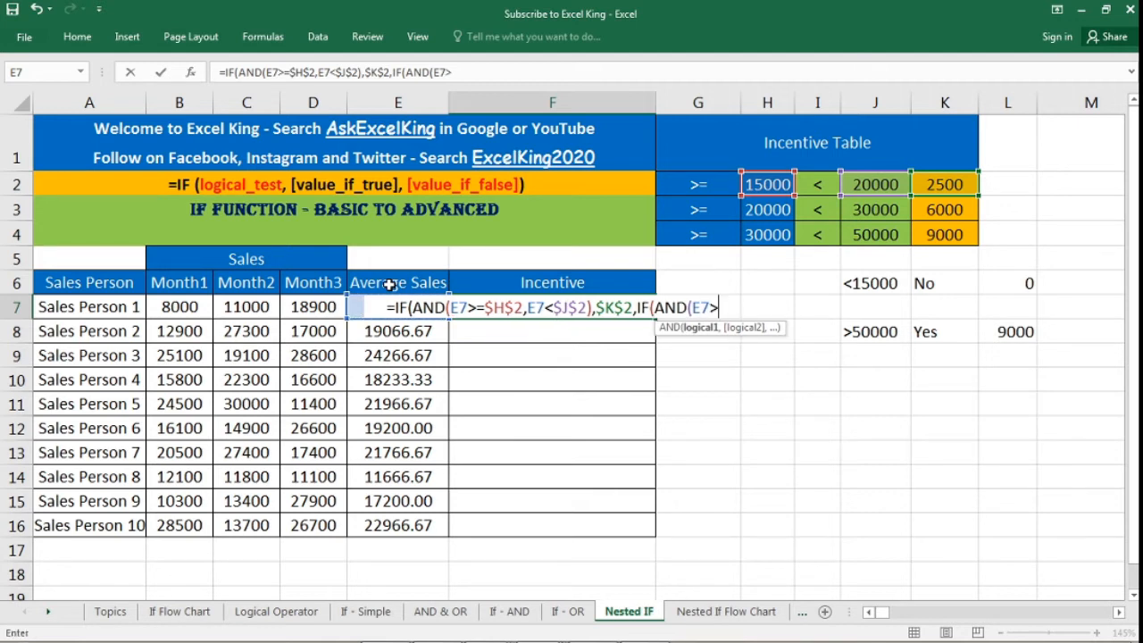
left_click(782, 212)
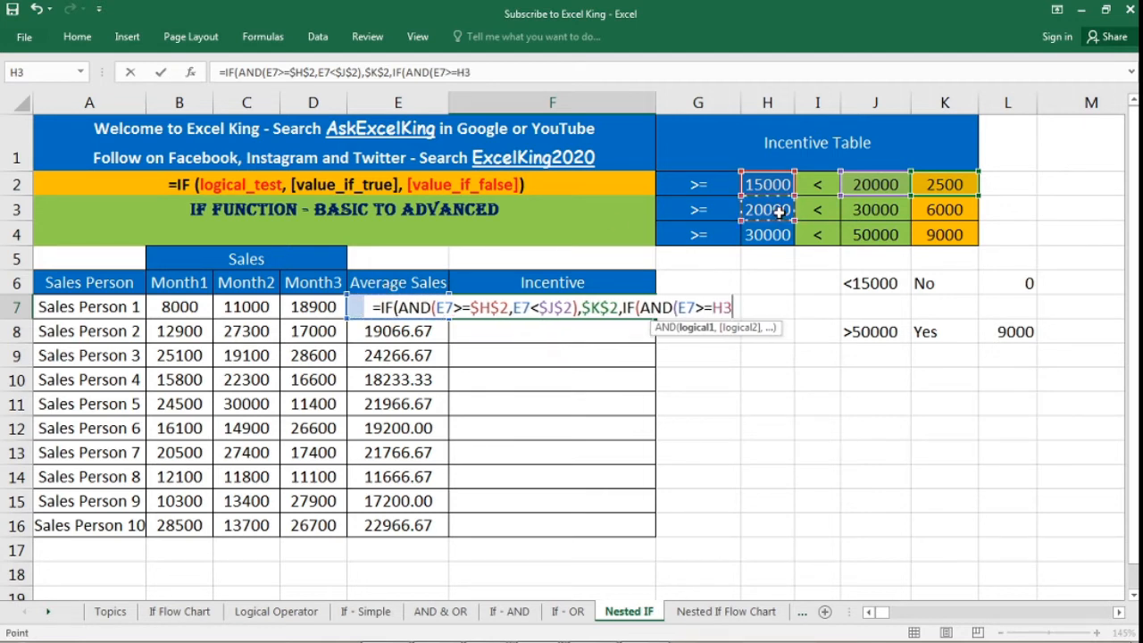
type(",")
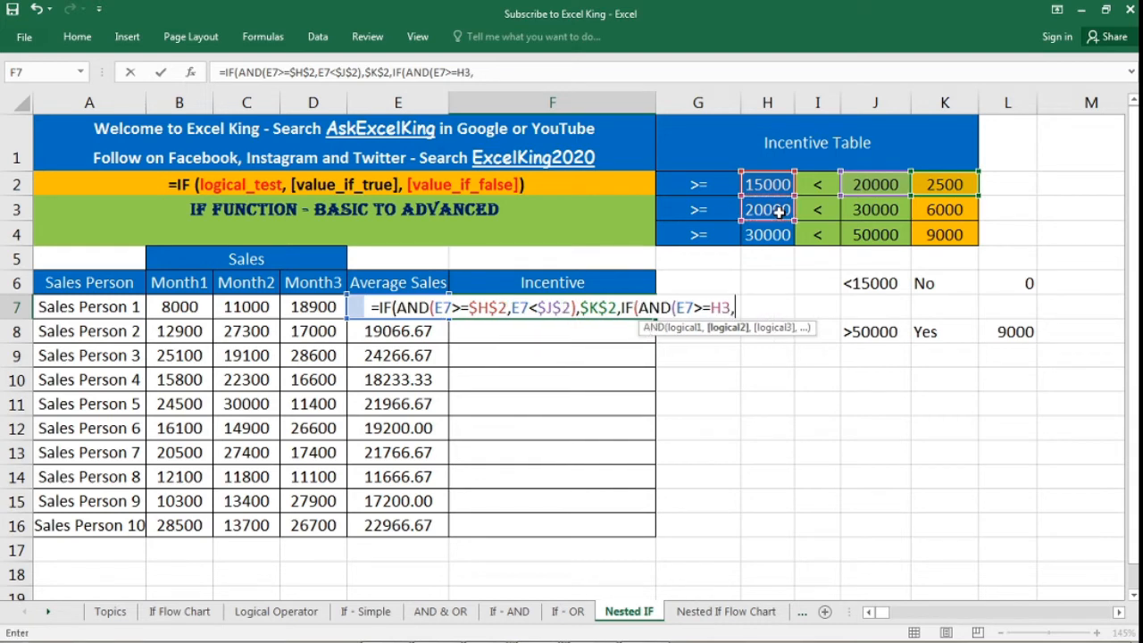
Make the H3 reference absolute as $H$3, add E7<$J$3 as the second condition and close the AND function.
left_click(382, 282)
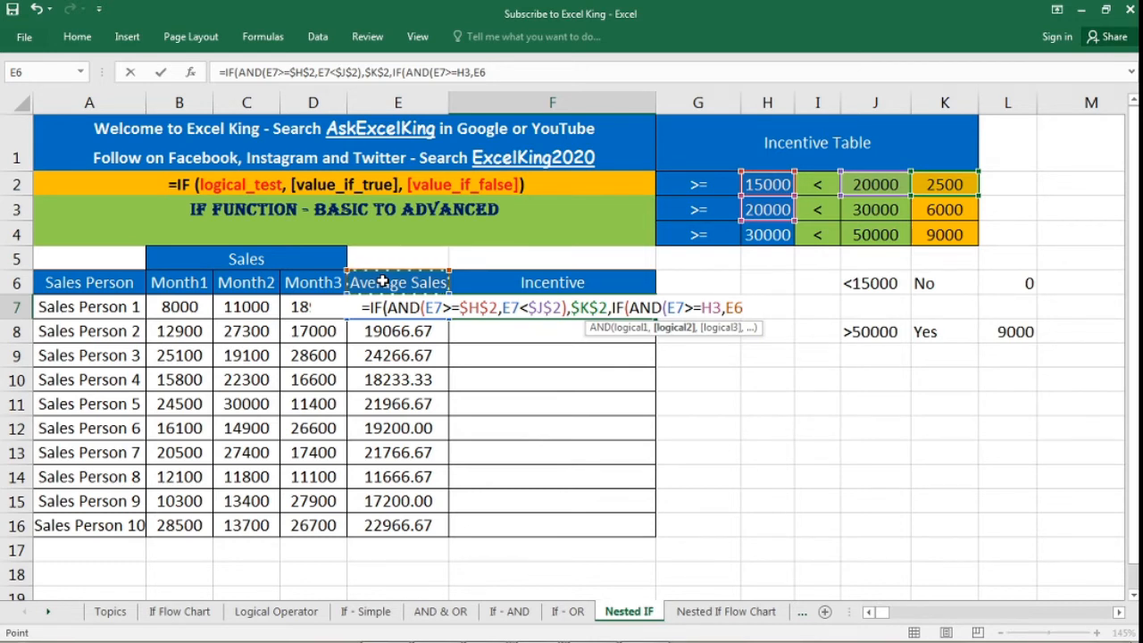
key("Down")
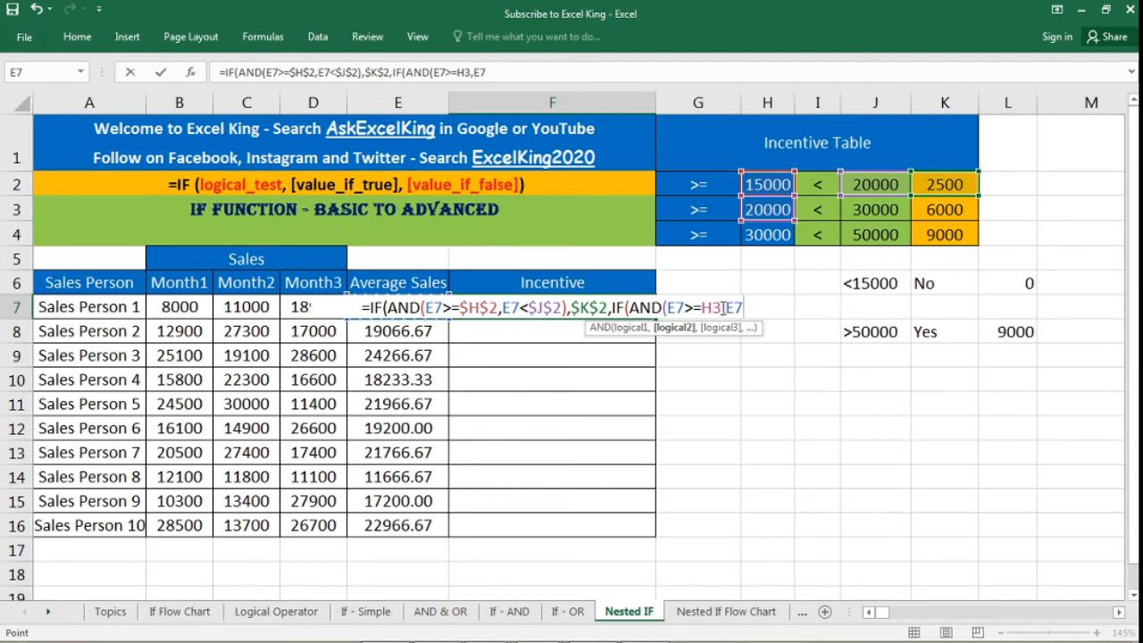
left_click_drag(722, 307, 705, 306)
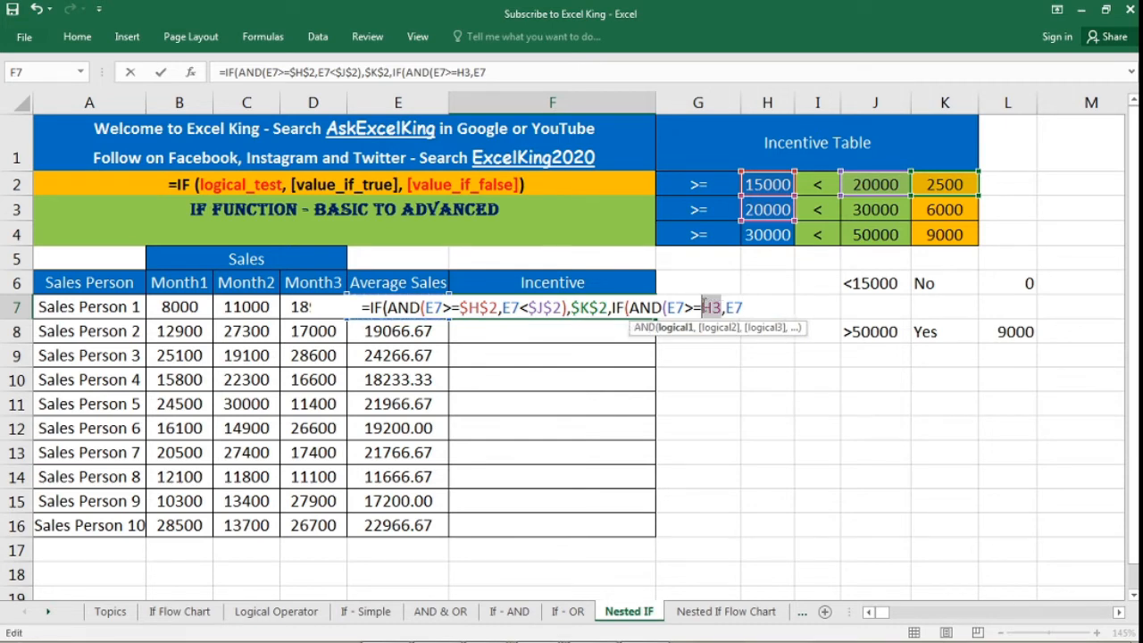
key("F4")
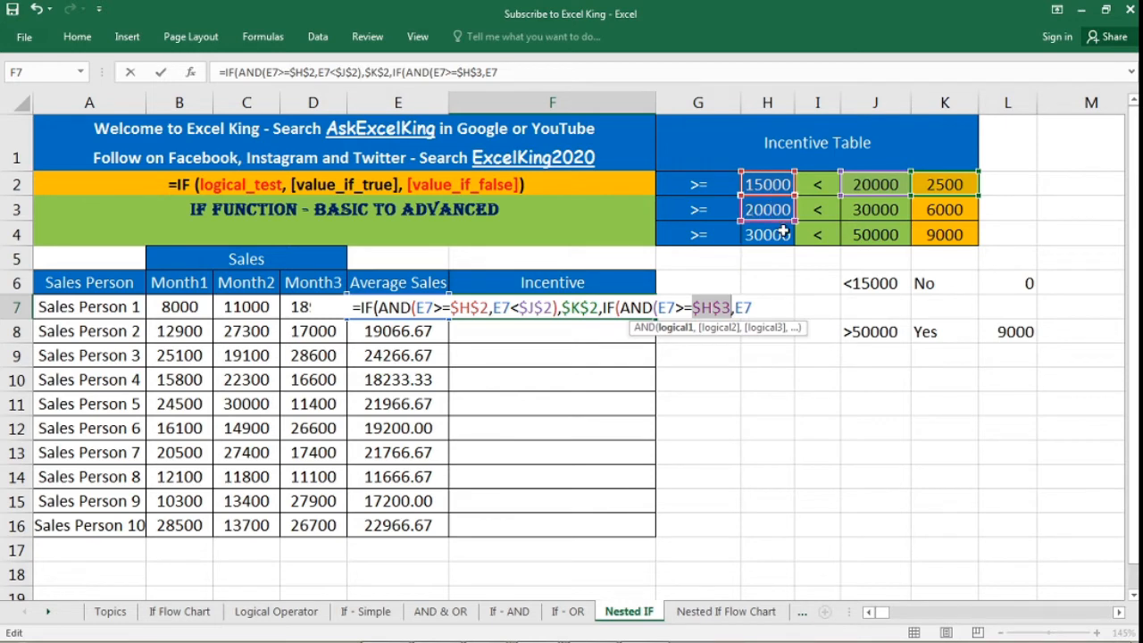
left_click(766, 307)
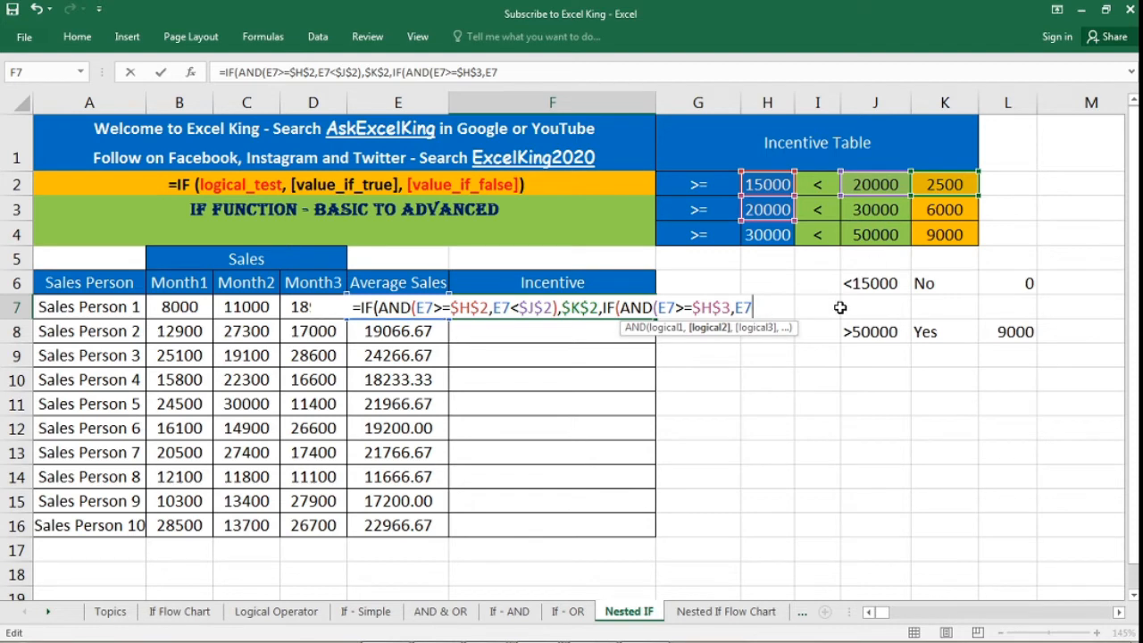
type("<")
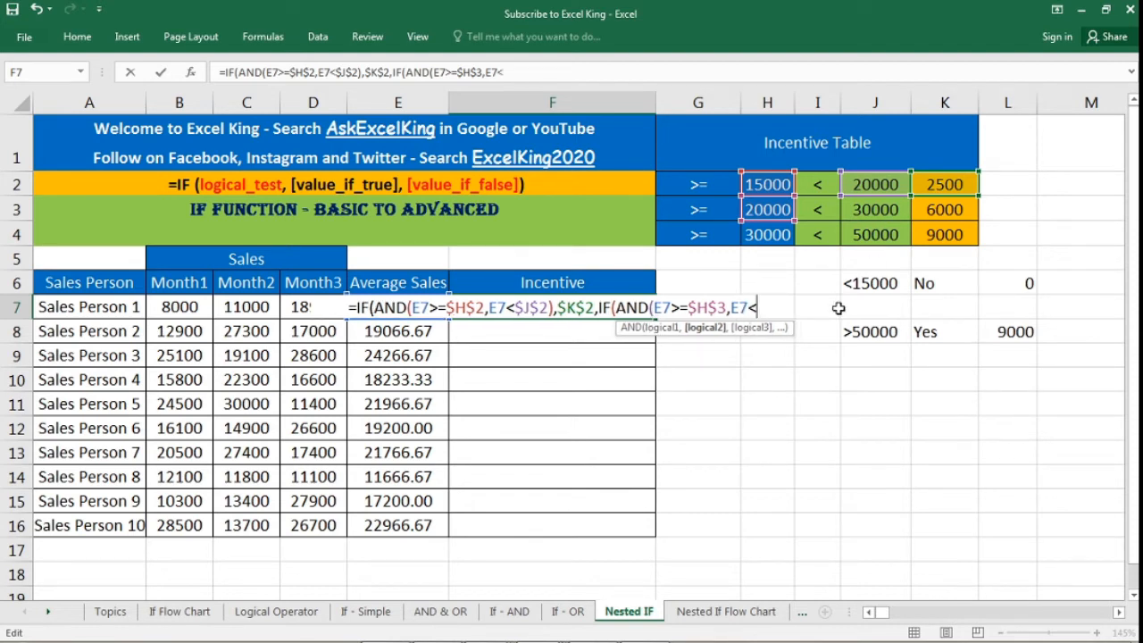
left_click(893, 213)
key("F4")
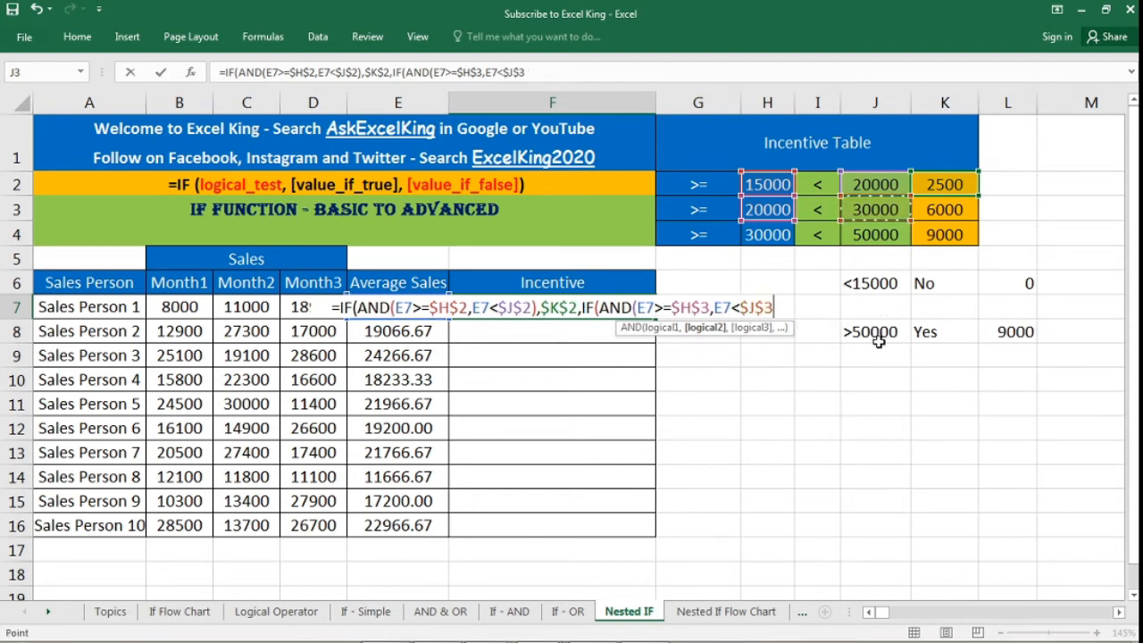
type(")")
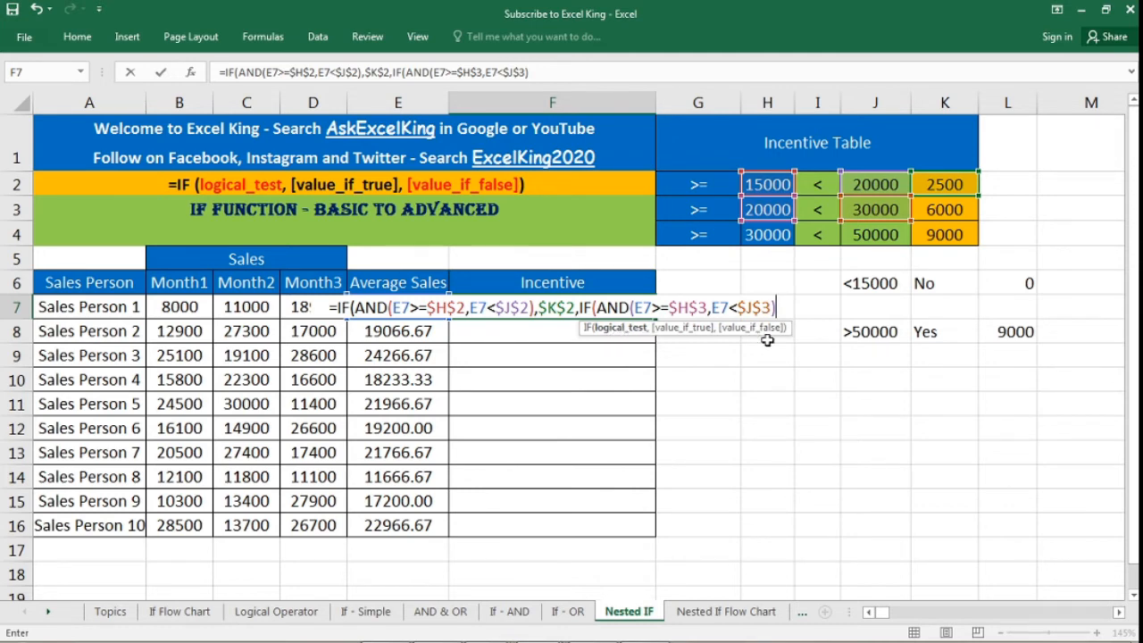
Set $K$3 as the second IF's true result and start a third nested IF as its false result.
type(",")
left_click(946, 209)
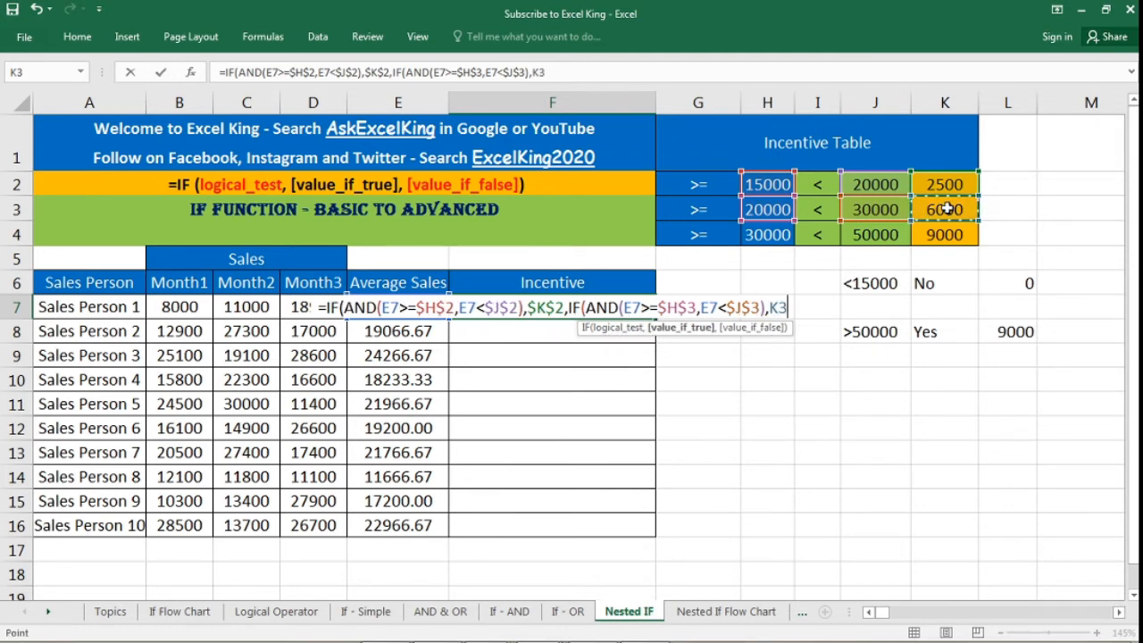
key("F4")
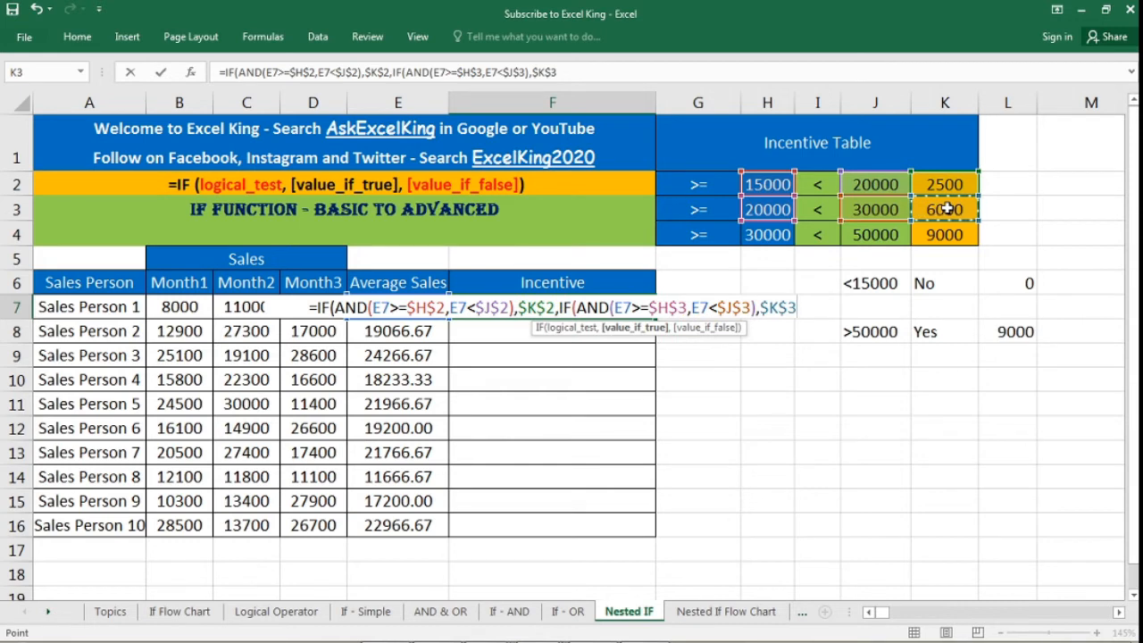
type(",")
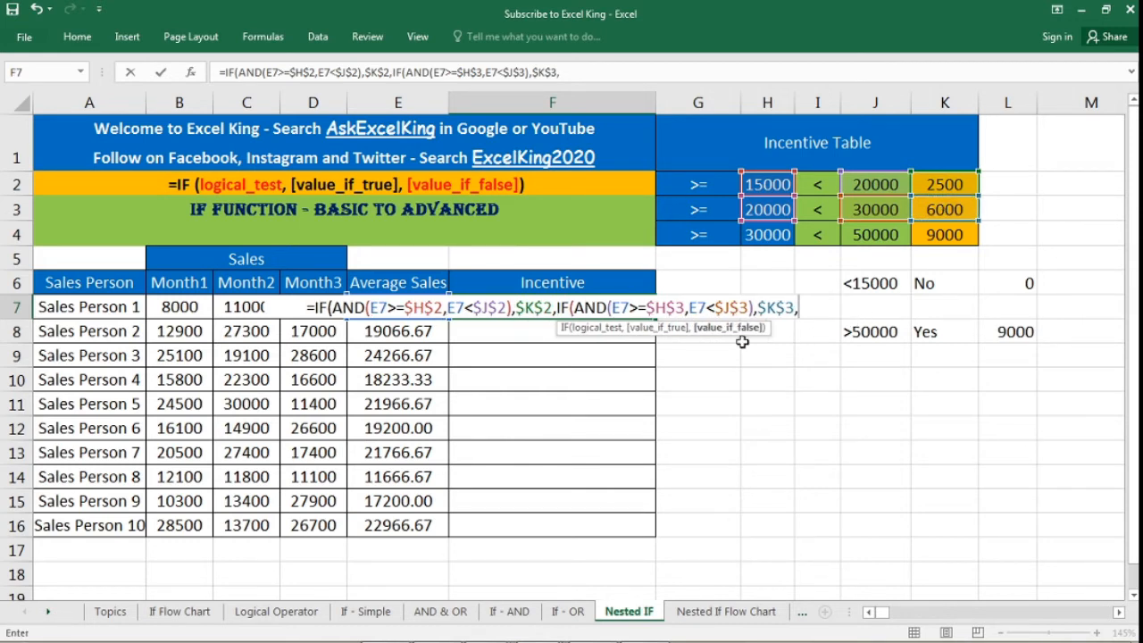
type("IF(")
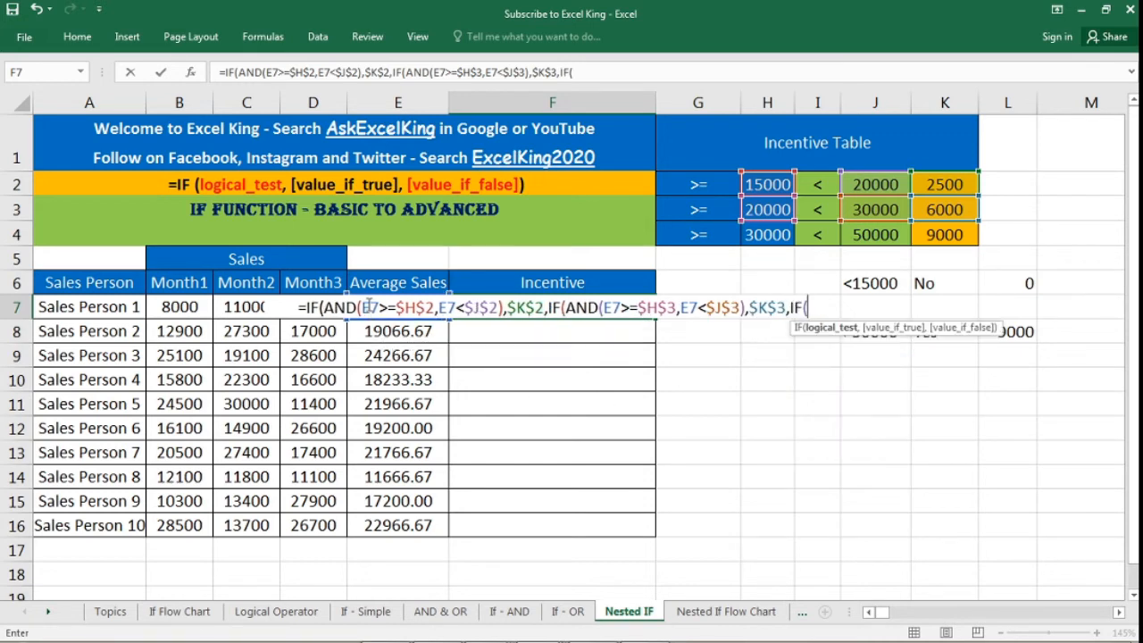
left_click(382, 280)
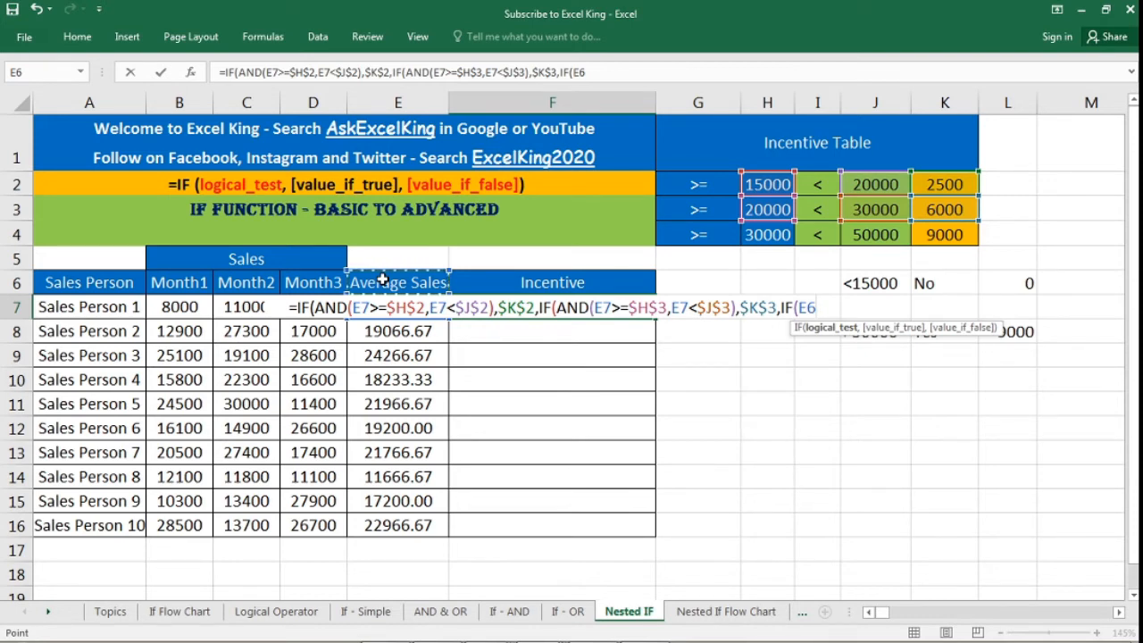
key("BackSpace")
type("7")
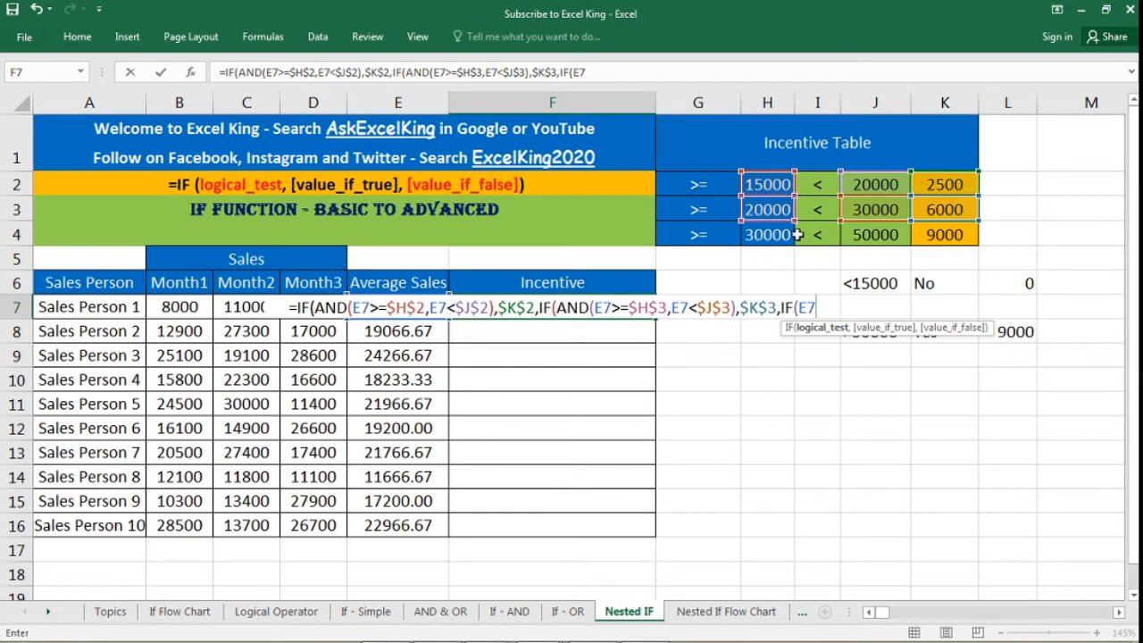
key("BackSpace")
key("BackSpace")
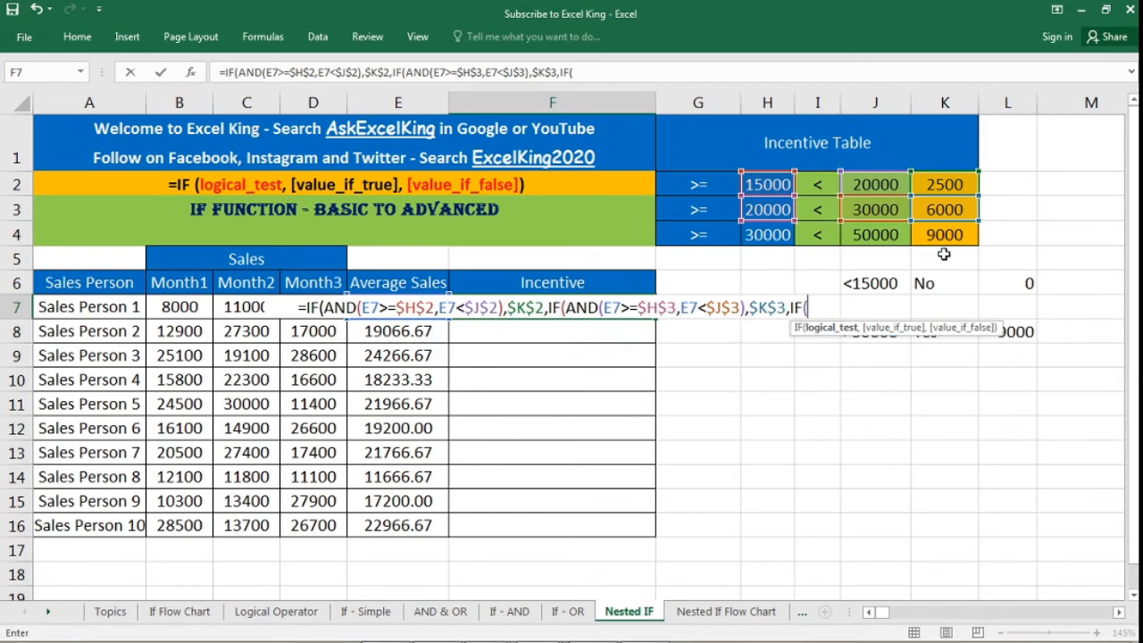
Begin an AND test in the third IF with E7>=H4 as its first condition.
type("and(")
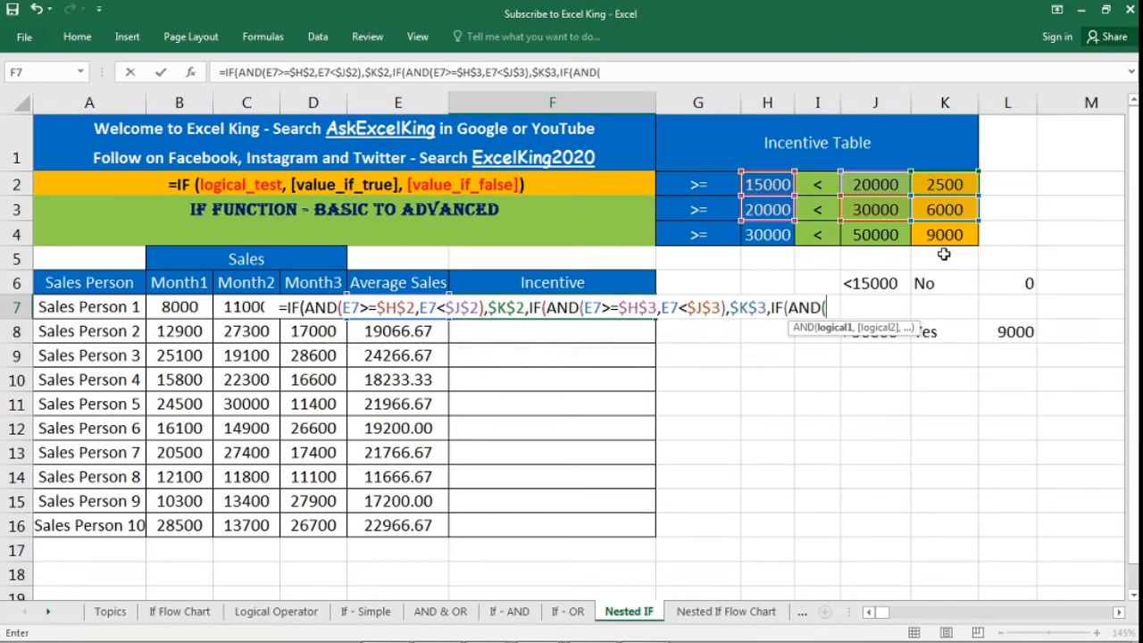
type("e")
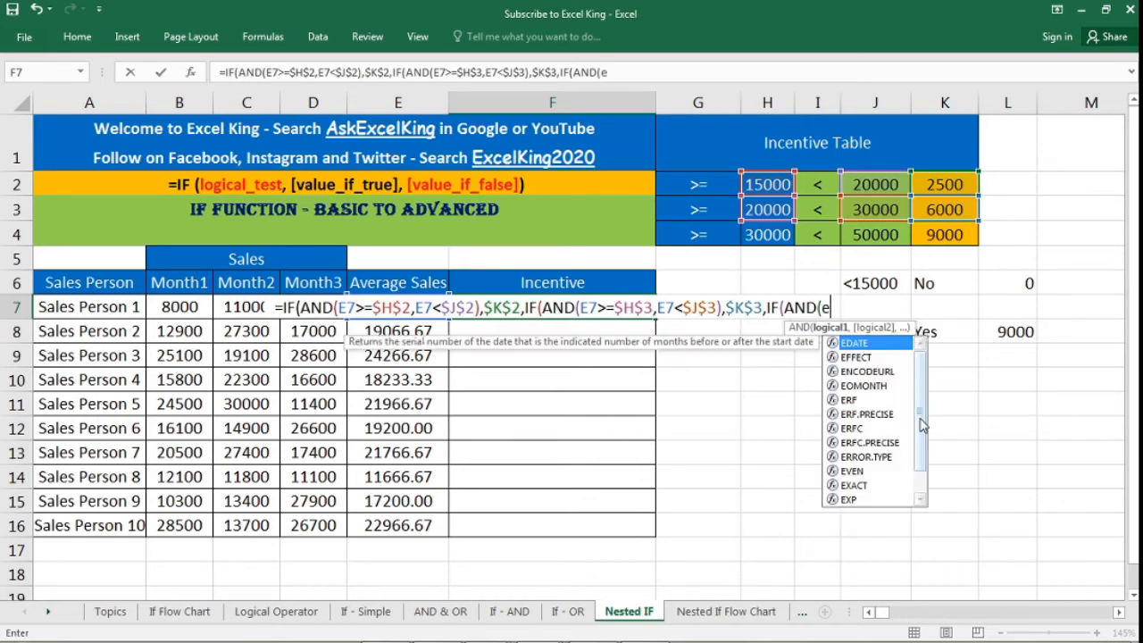
type("7")
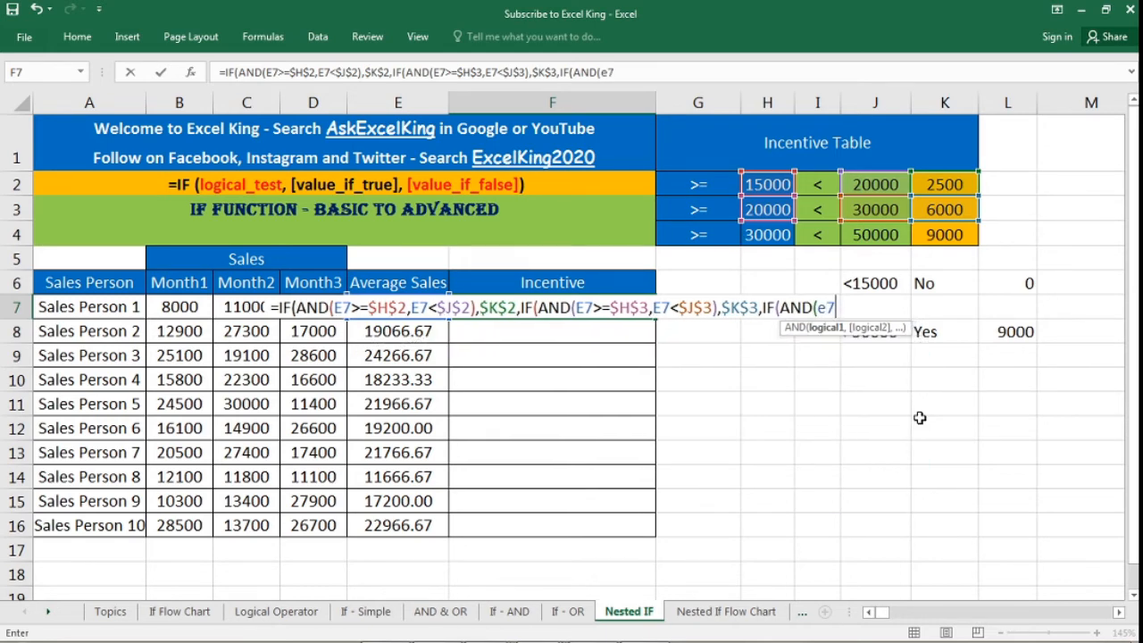
type(">=")
left_click(783, 235)
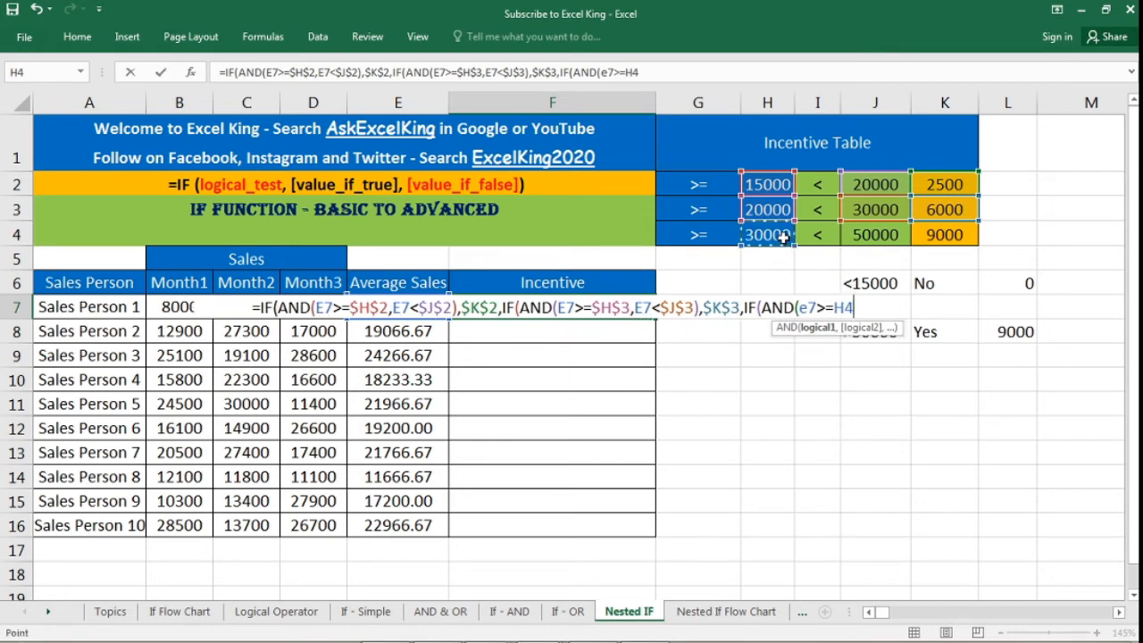
type(",")
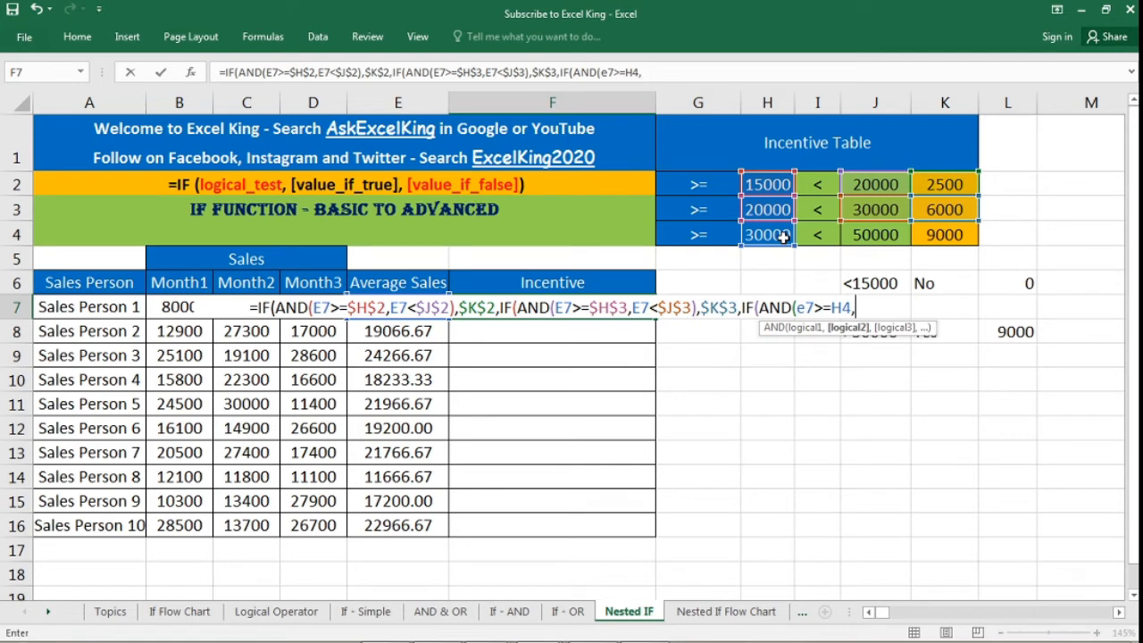
Add E7<$J$4 as the second condition of the third IF's AND test.
type("e7")
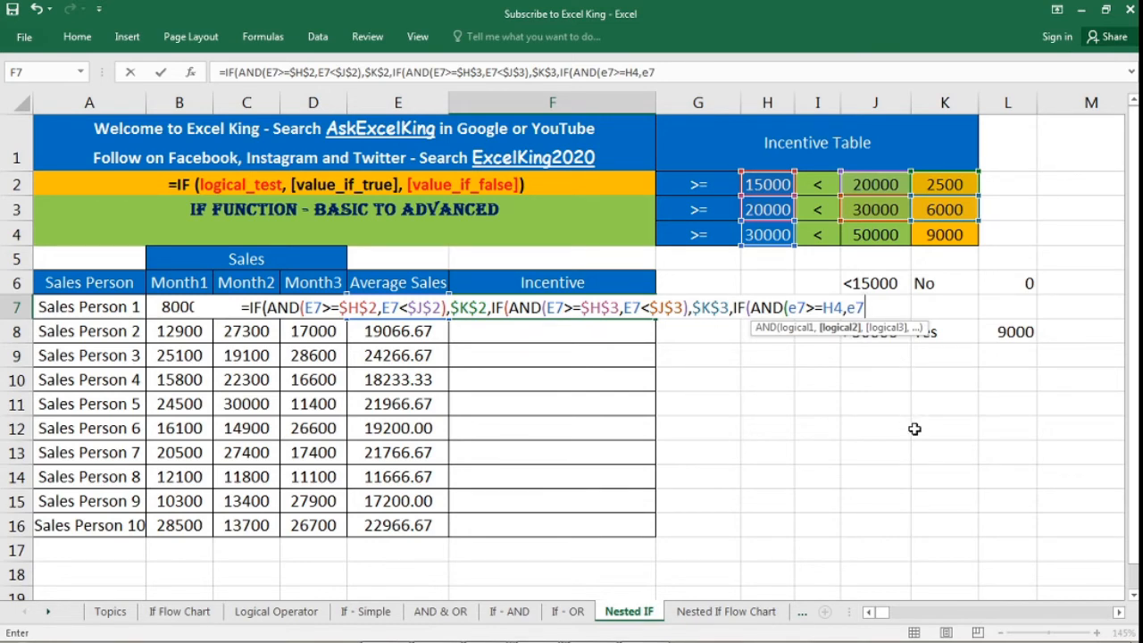
type("<")
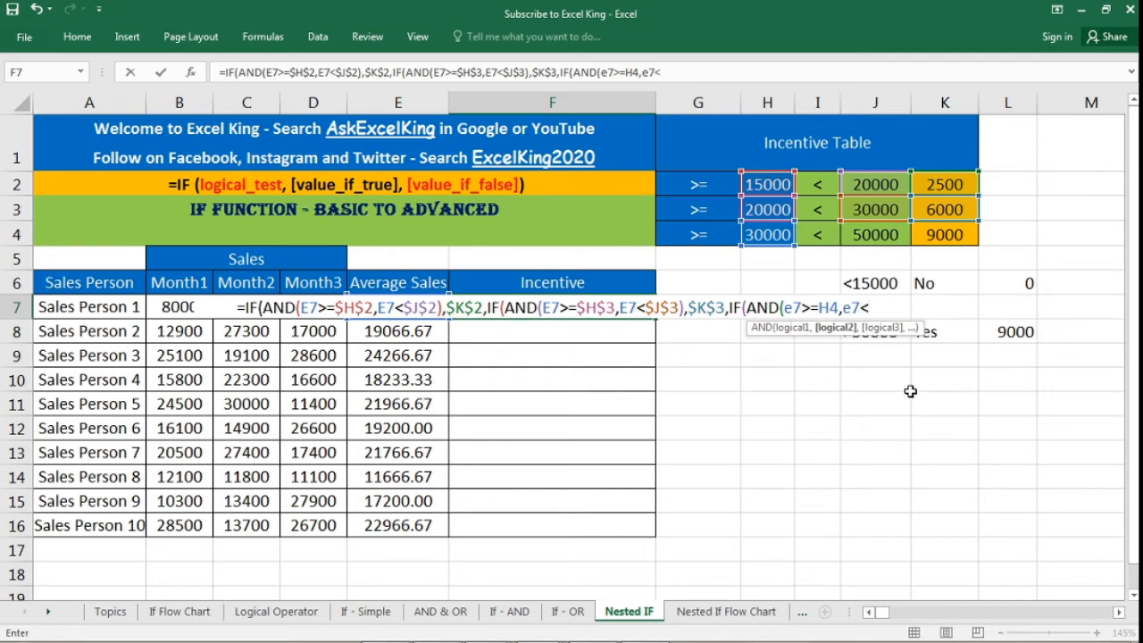
left_click(892, 233)
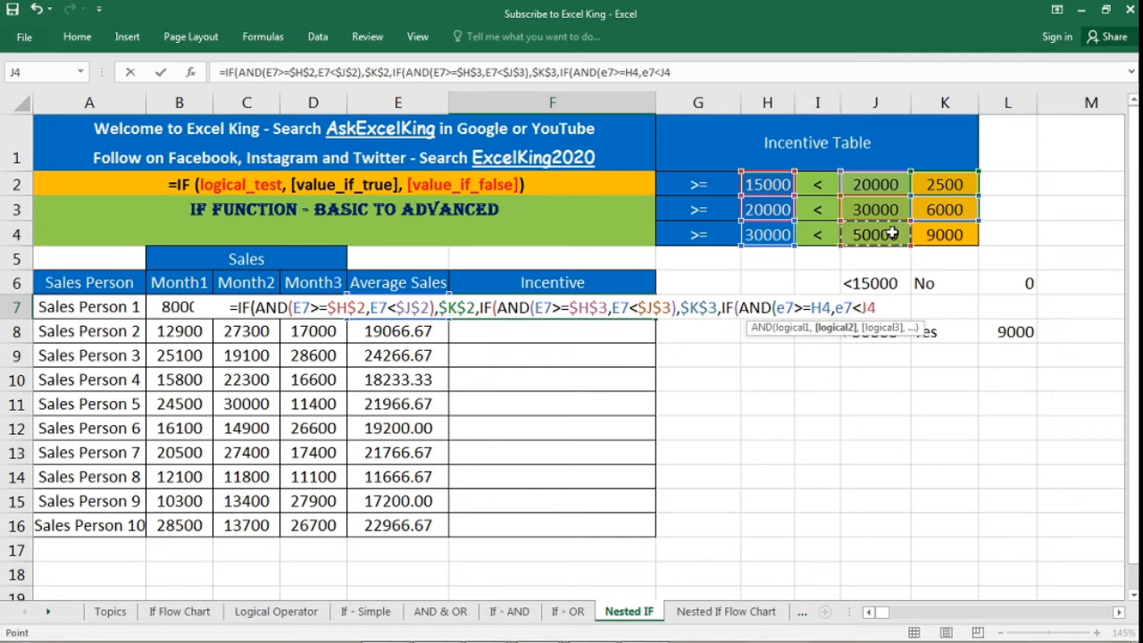
left_click(877, 307)
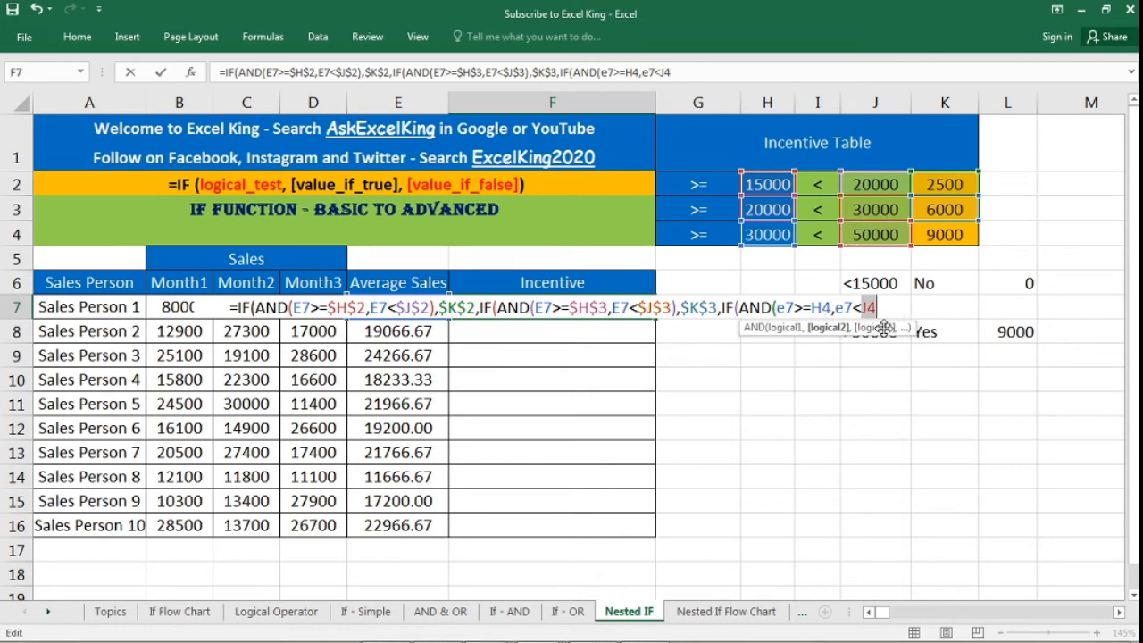
key("F4")
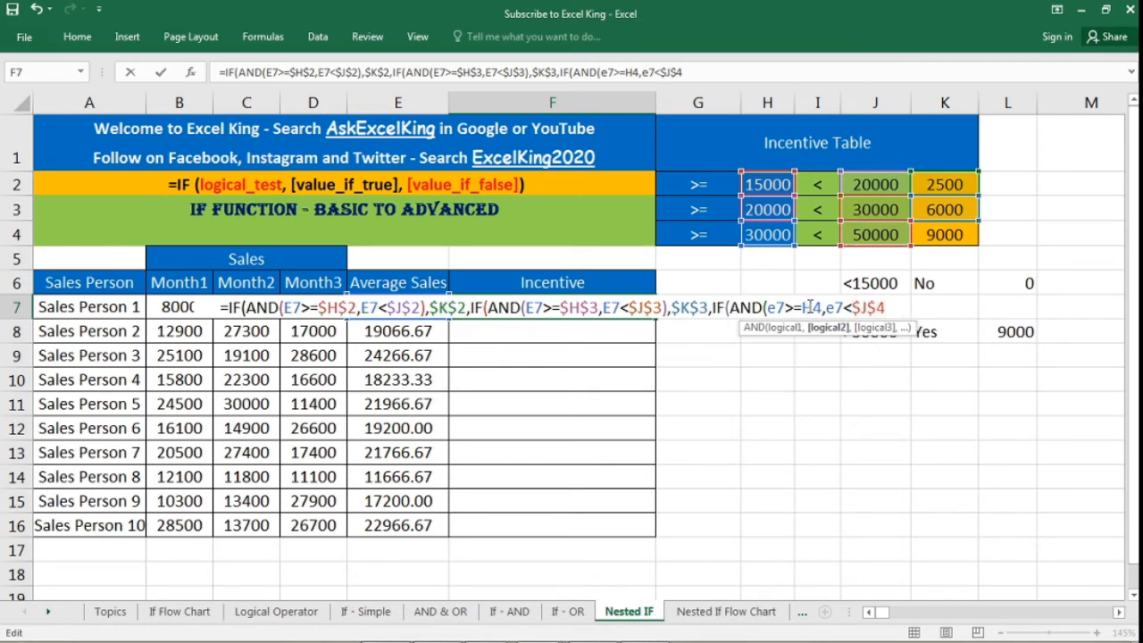
Make the H4 reference absolute as $H$4 in the third IF and close its AND function.
left_click_drag(802, 307, 819, 307)
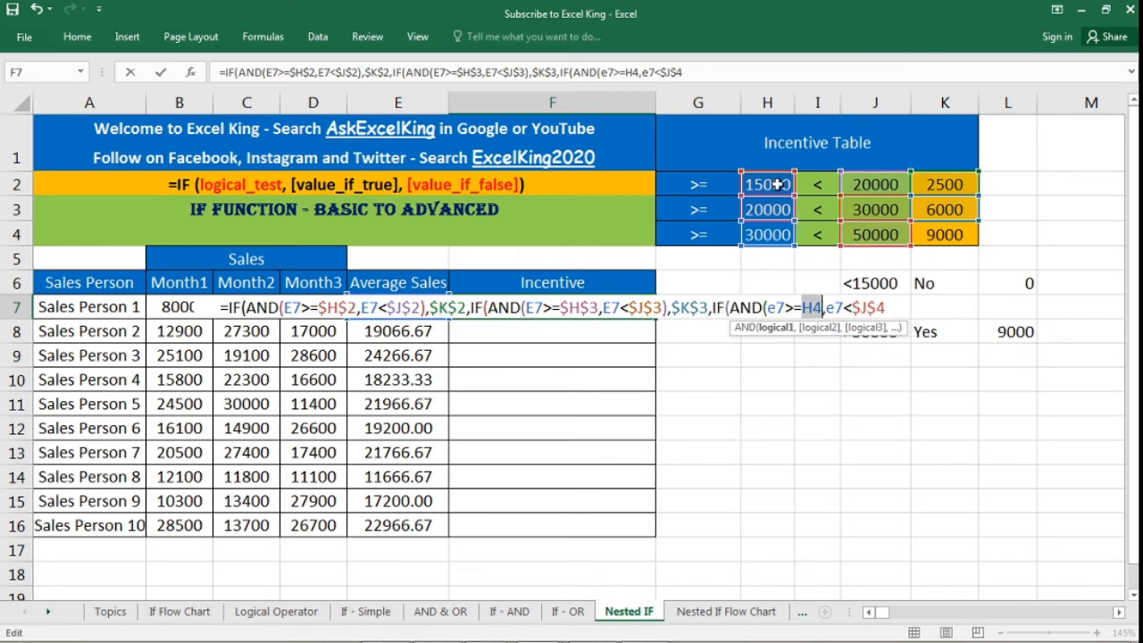
key("F4")
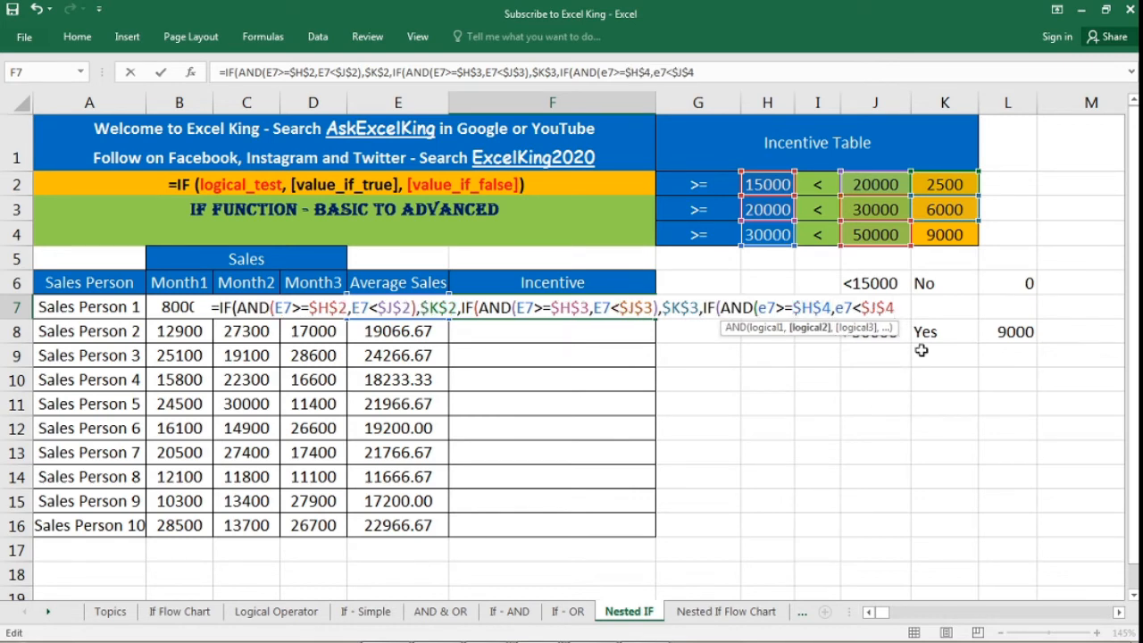
type("),")
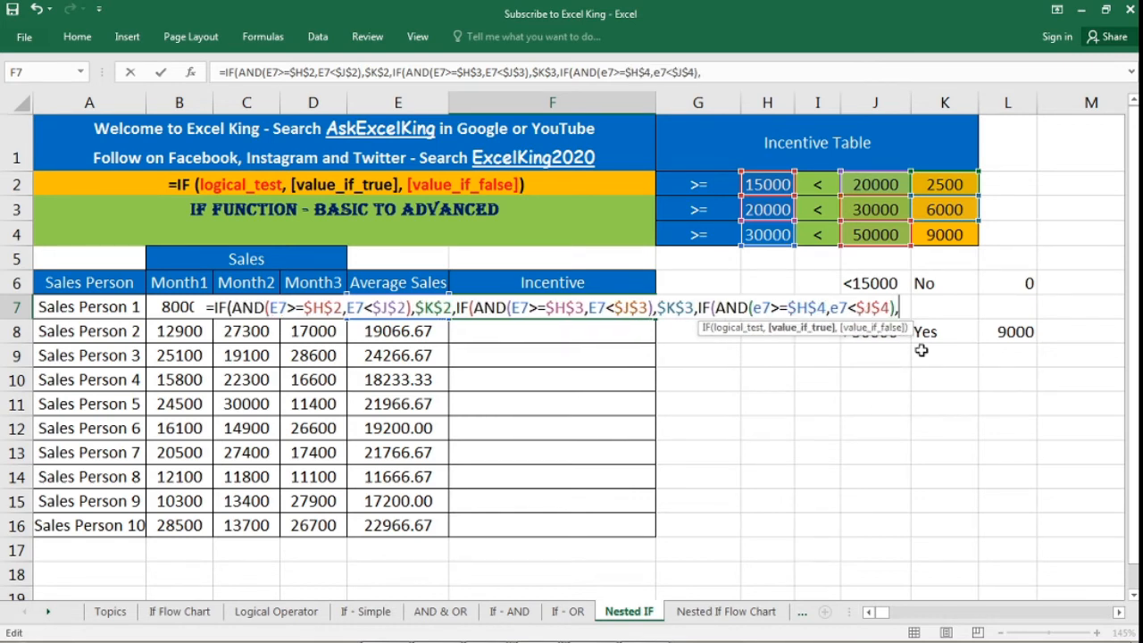
Set K4 as the third IF's true result and nest a fourth IF as its false result, starting its test with E7<.
left_click(957, 234)
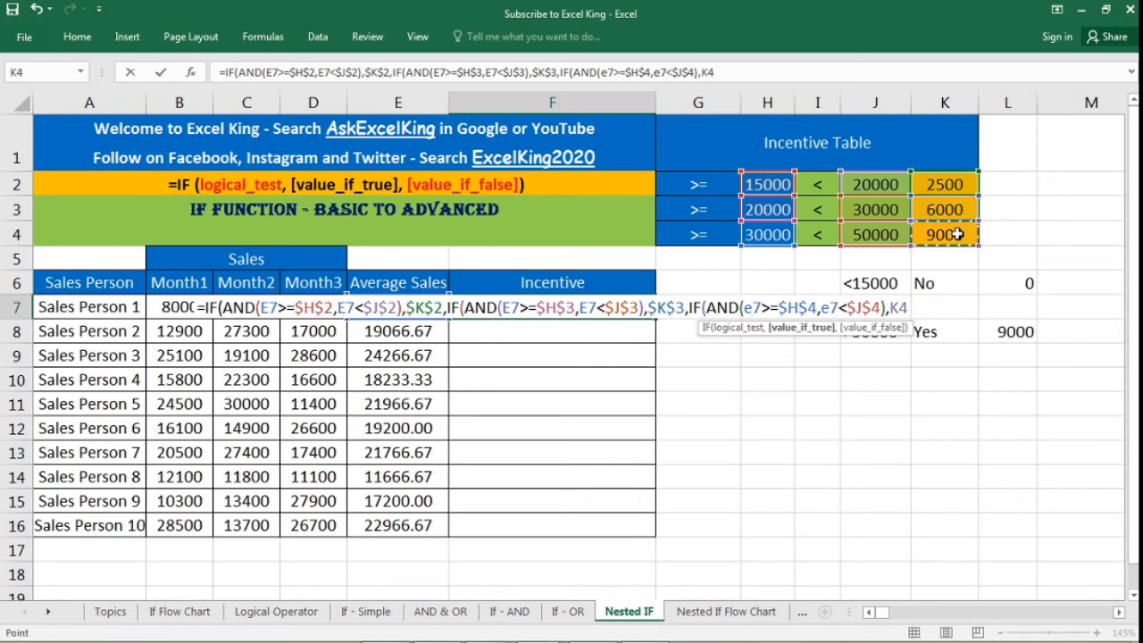
type(",")
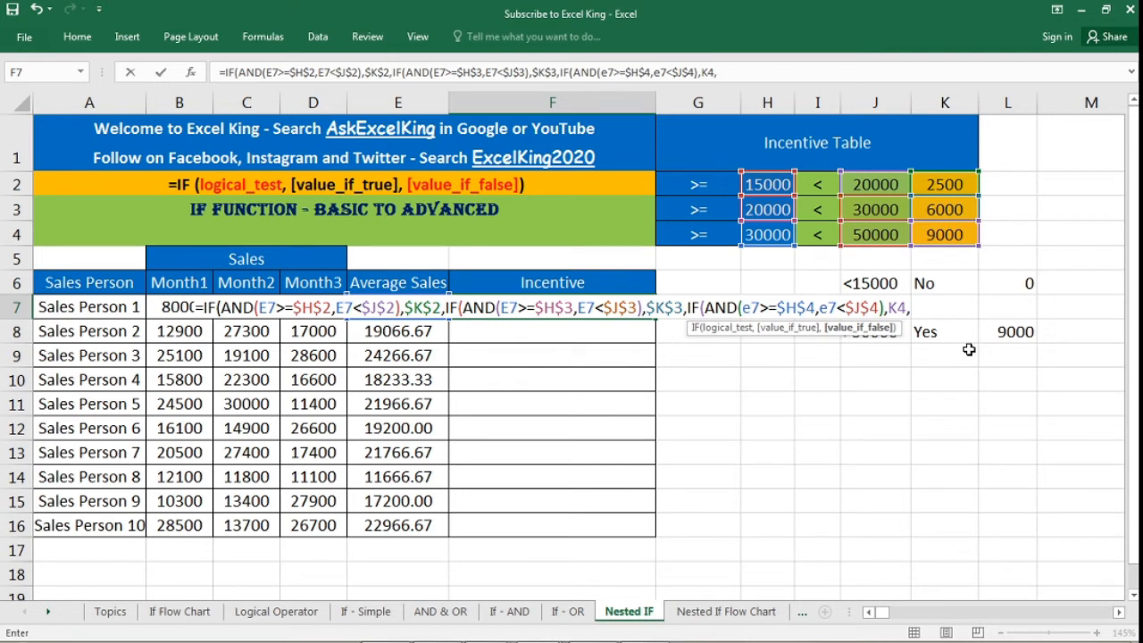
type("if")
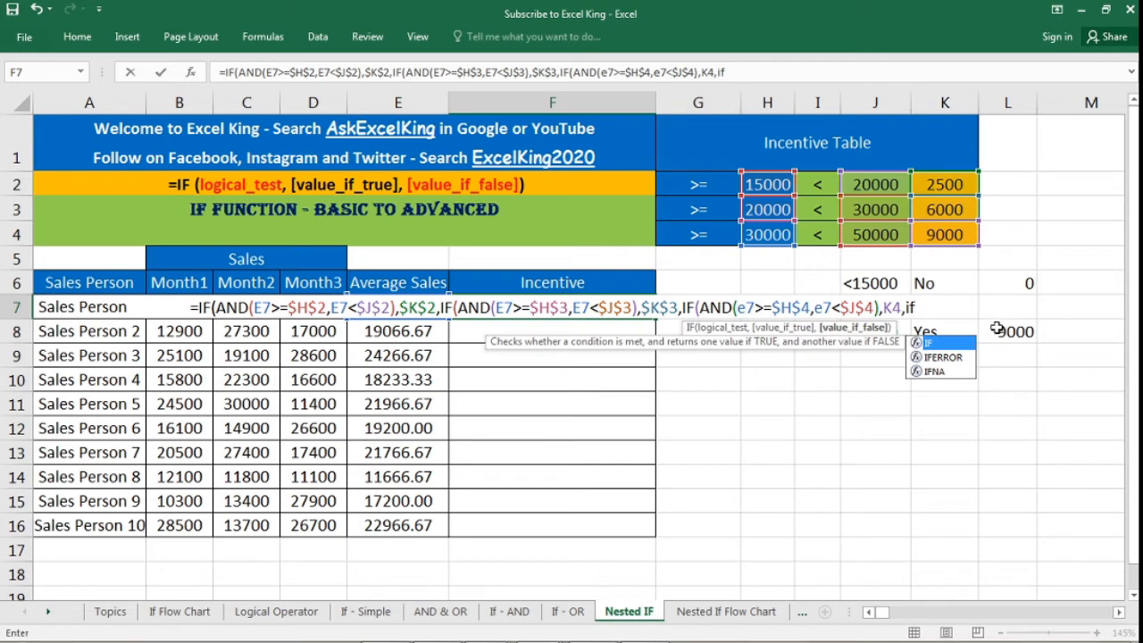
key("Tab")
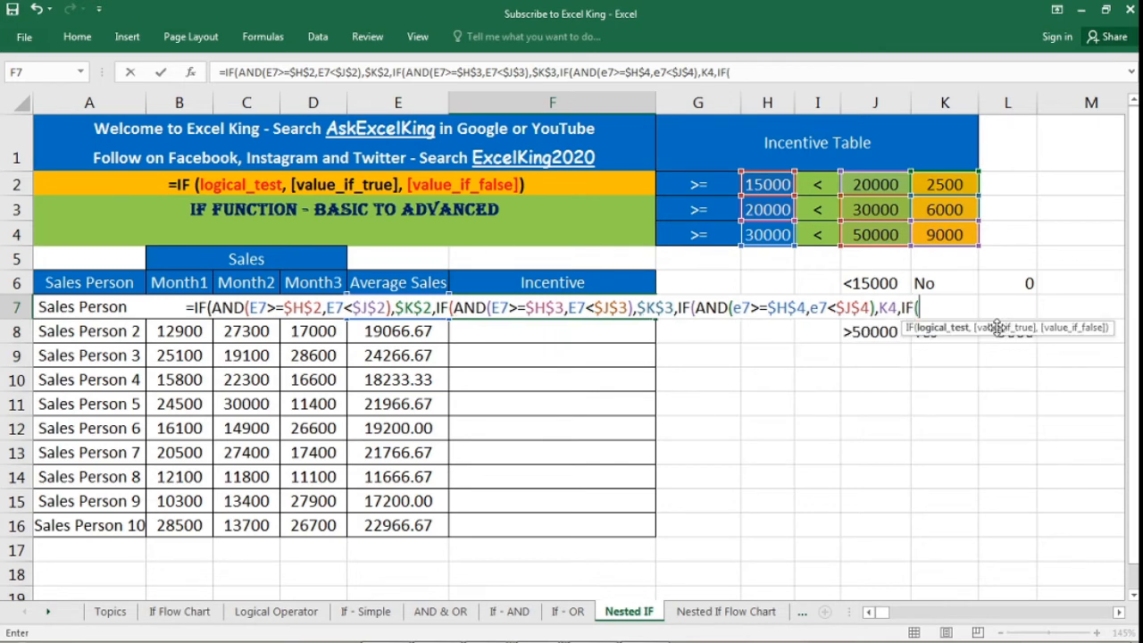
type("e7")
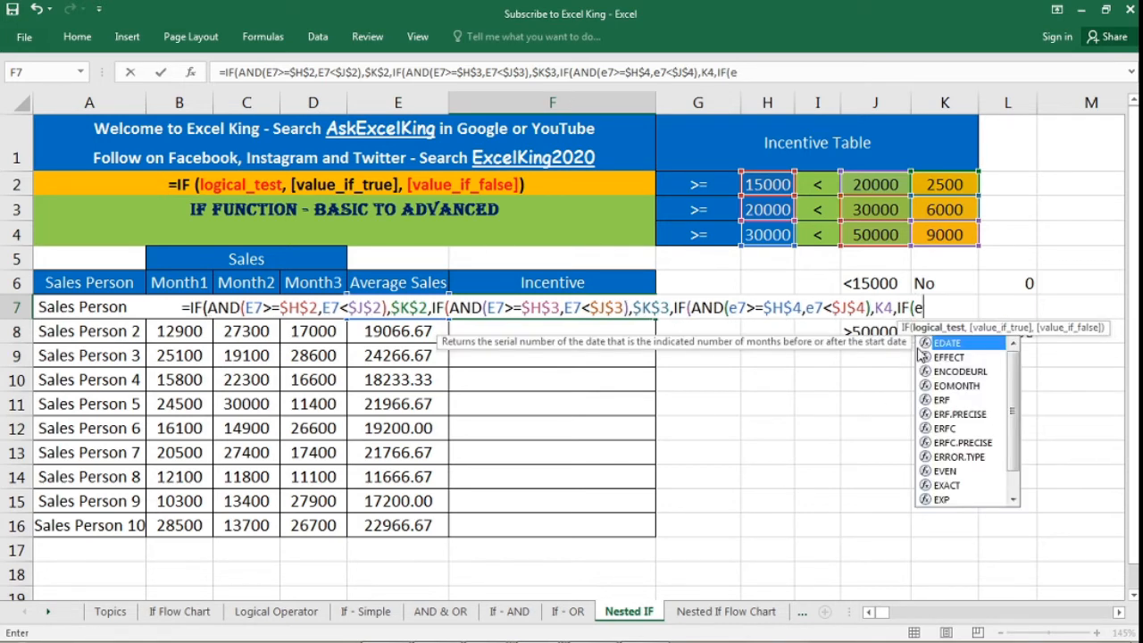
type("<")
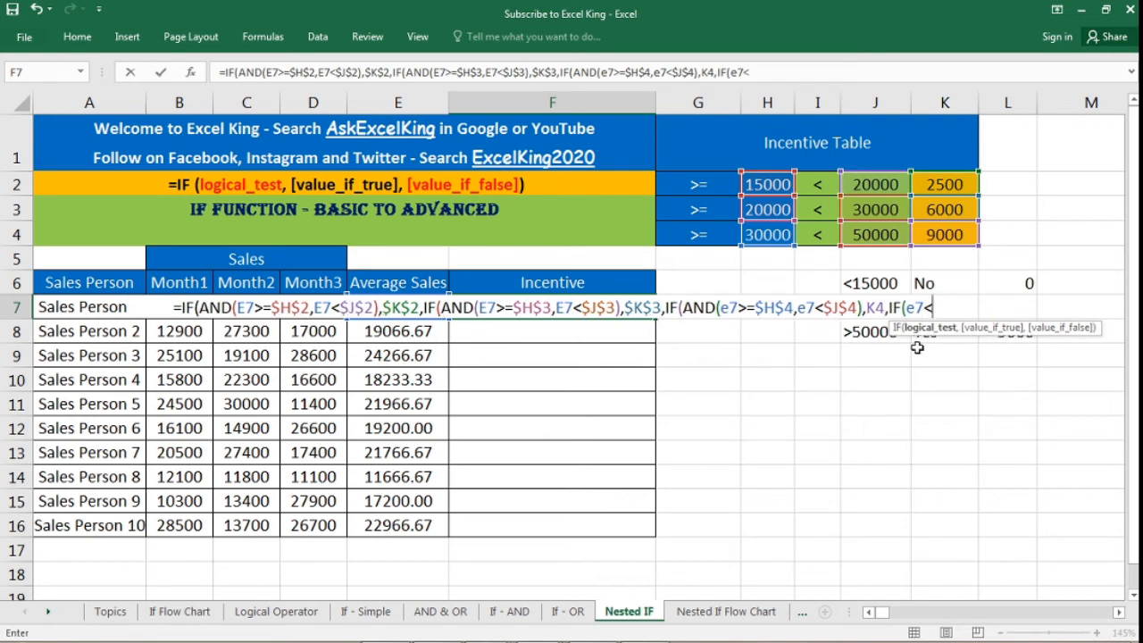
type("15000")
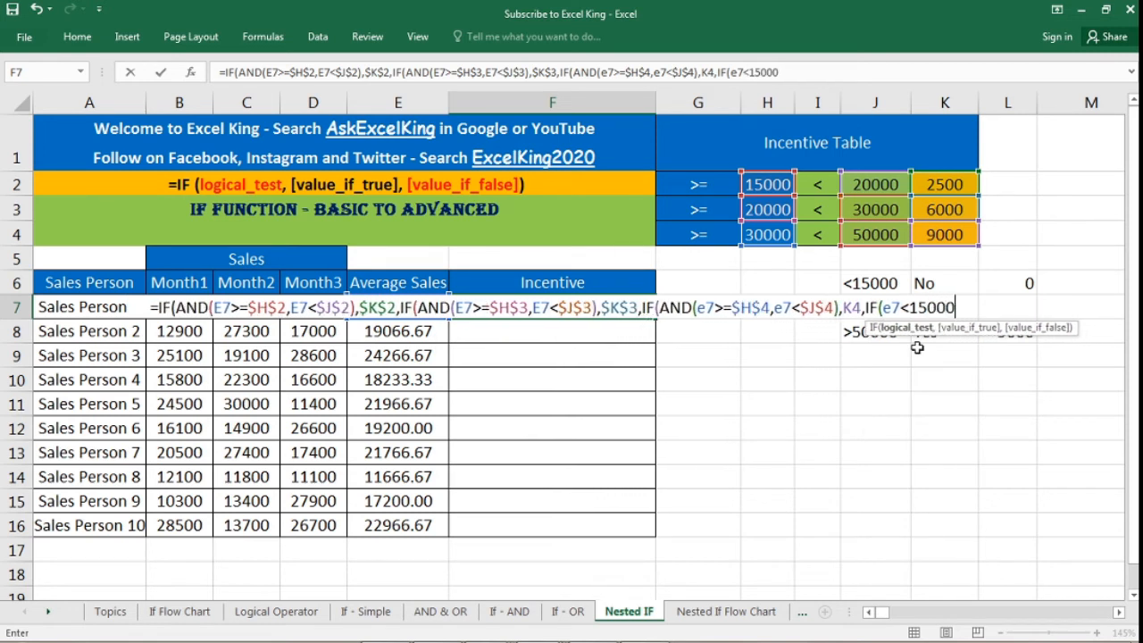
type(",")
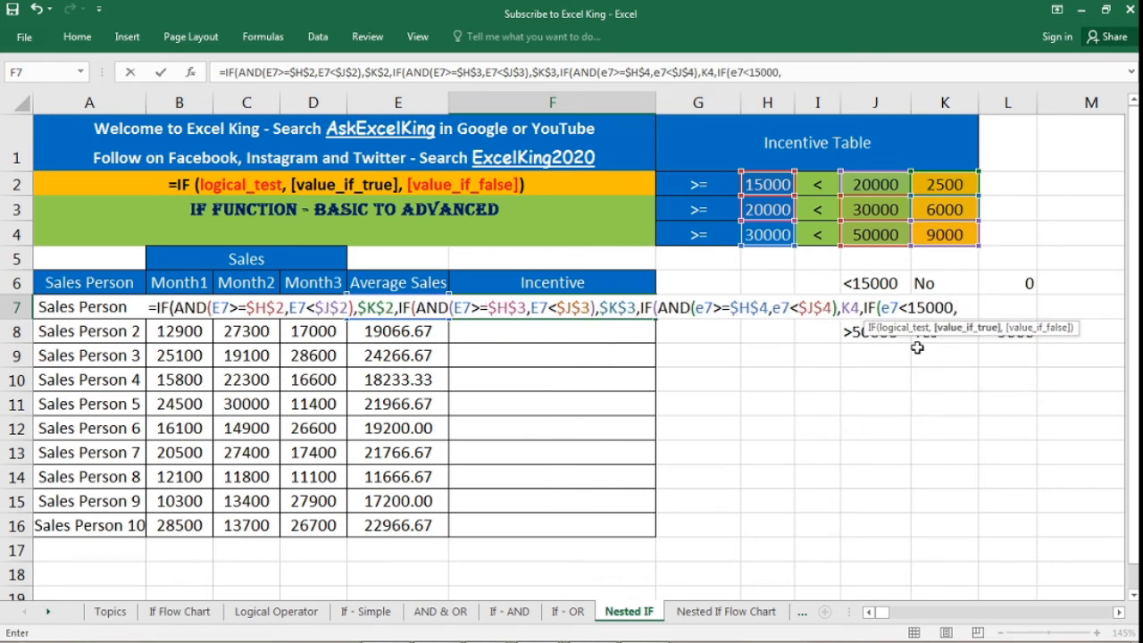
type("\"No")
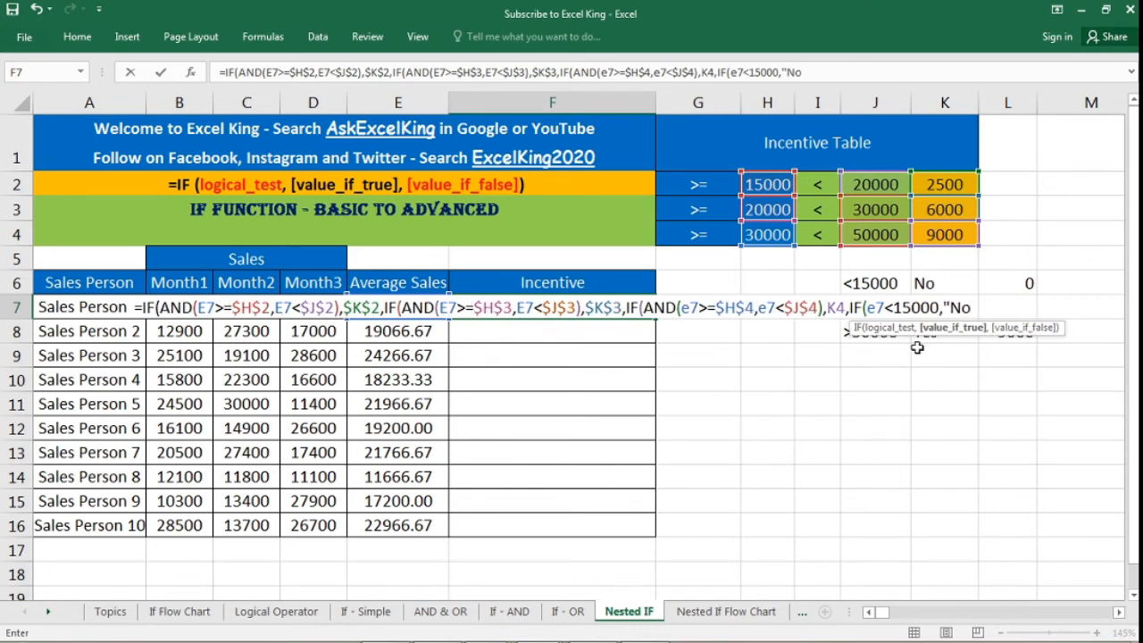
type(" In")
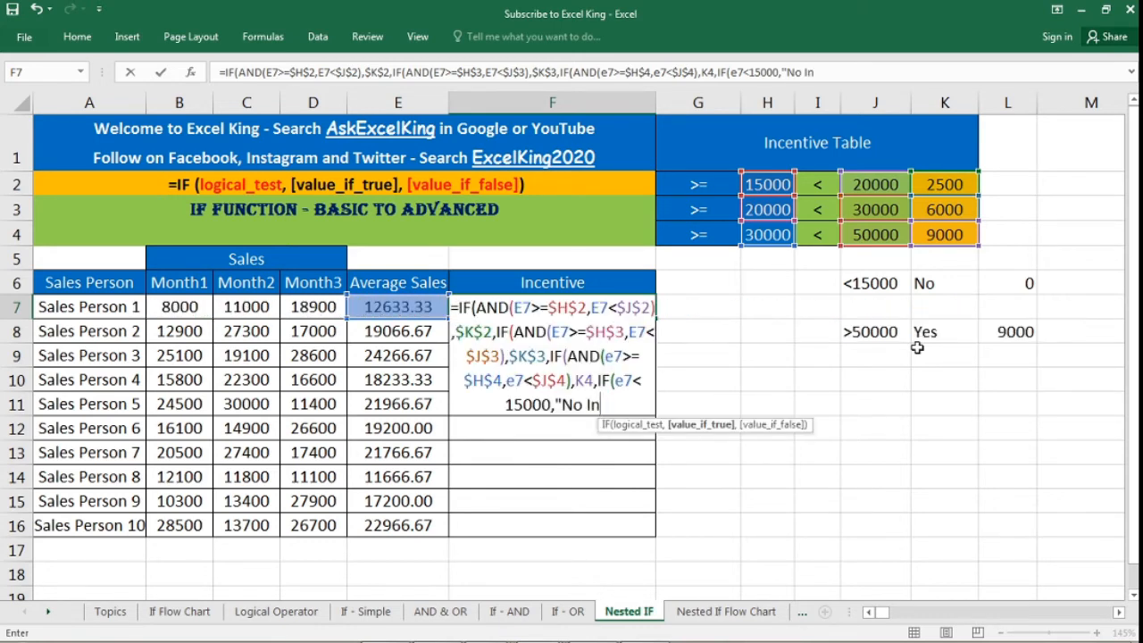
key("BackSpace")
key("BackSpace")
key("BackSpace")
key("BackSpace")
key("BackSpace")
key("BackSpace")
key("BackSpace")
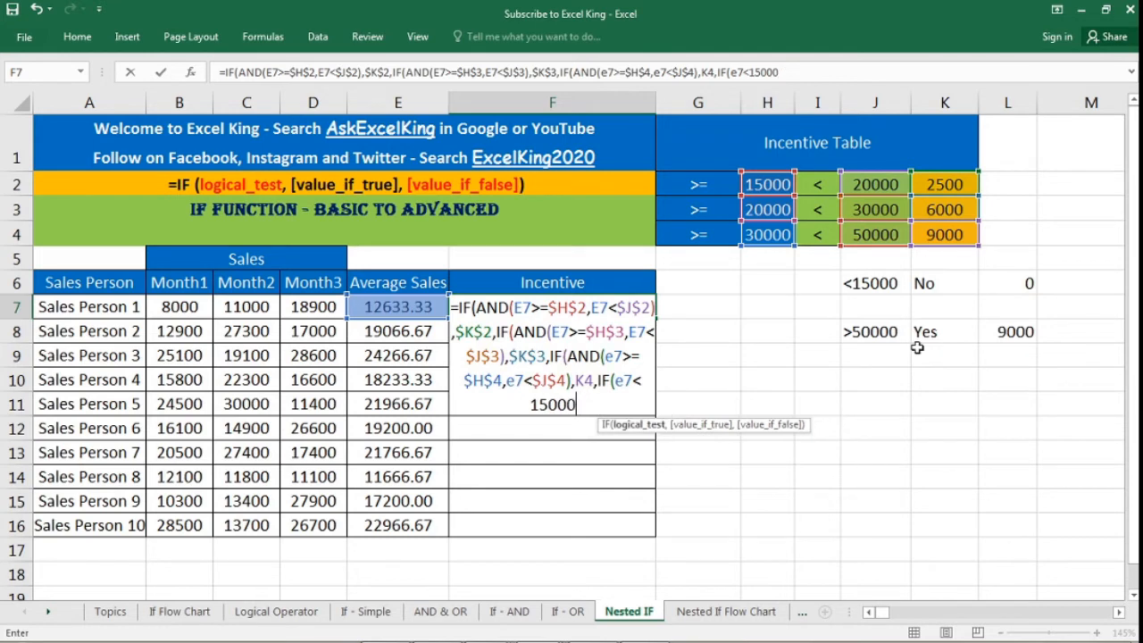
type(",")
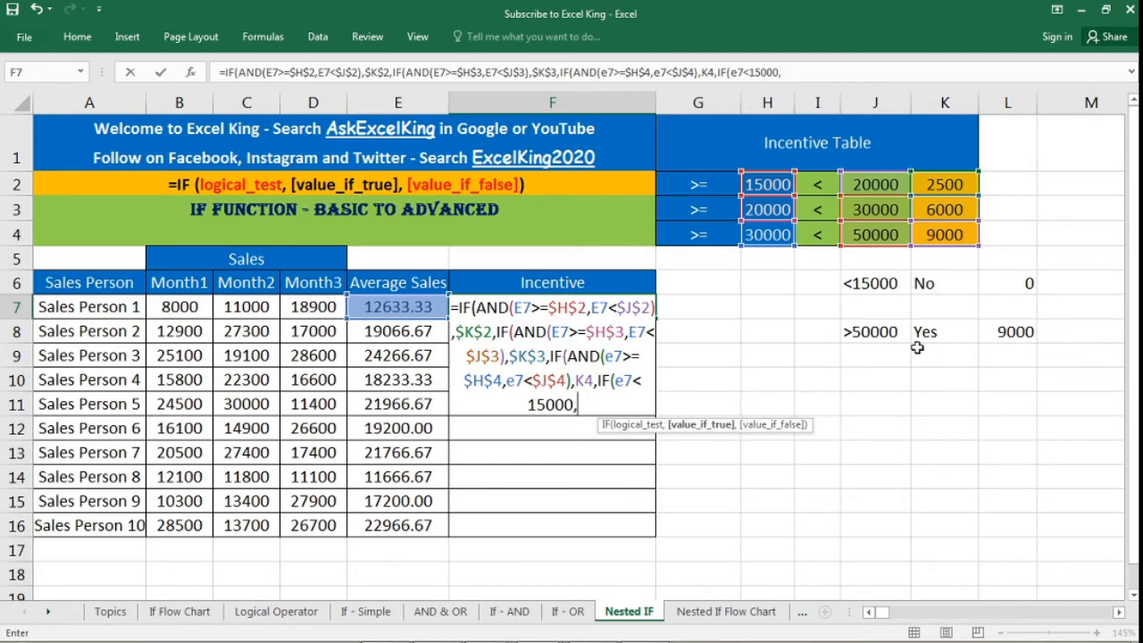
key("BackSpace")
key("BackSpace")
key("BackSpace")
key("BackSpace")
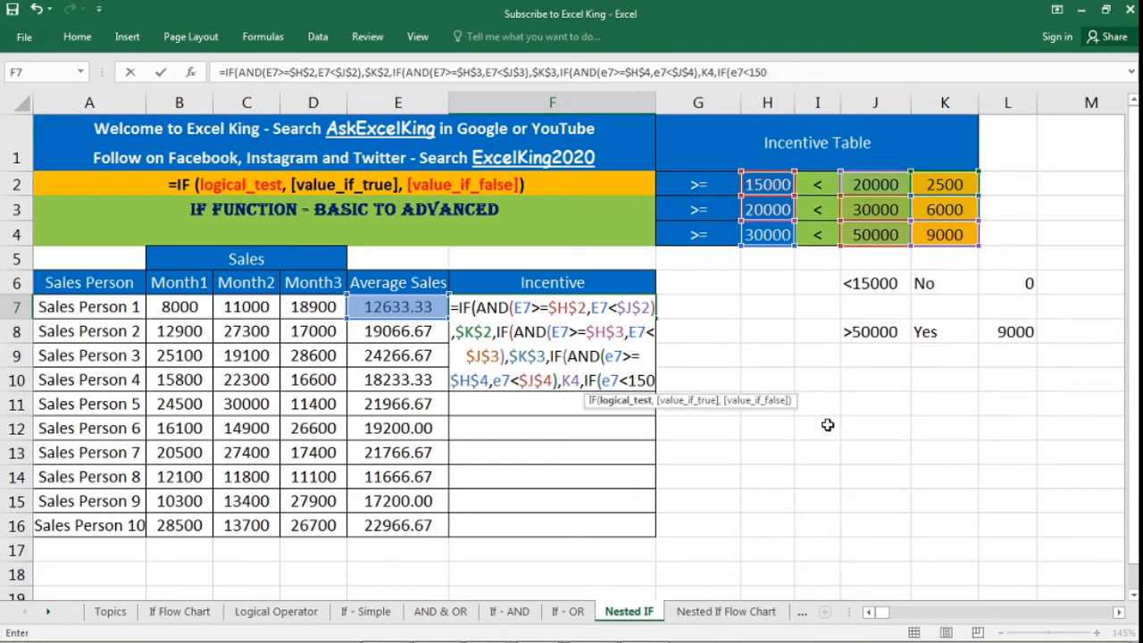
key("BackSpace")
key("BackSpace")
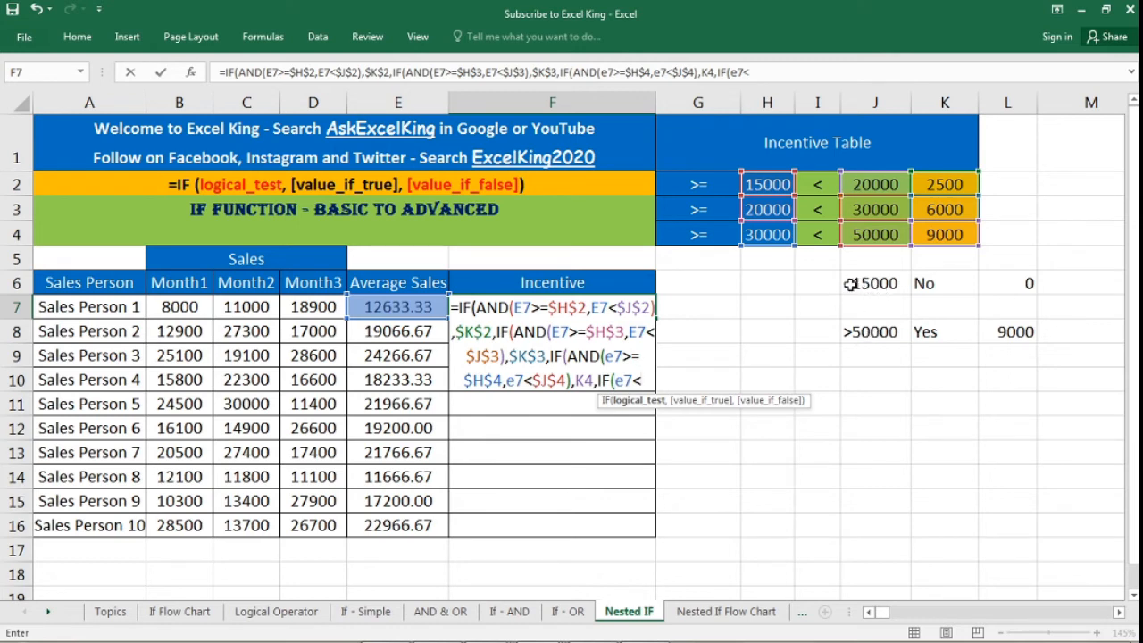
Complete the fourth IF's test with the absolute reference $J$6 and set K6 as its true result.
left_click(880, 279)
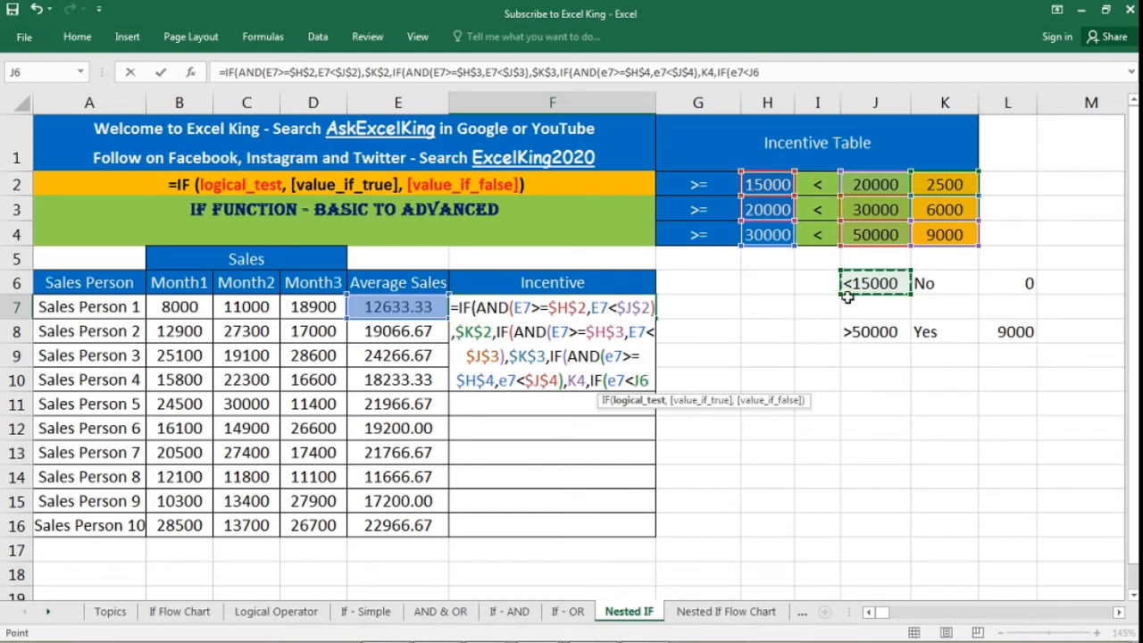
key("F4")
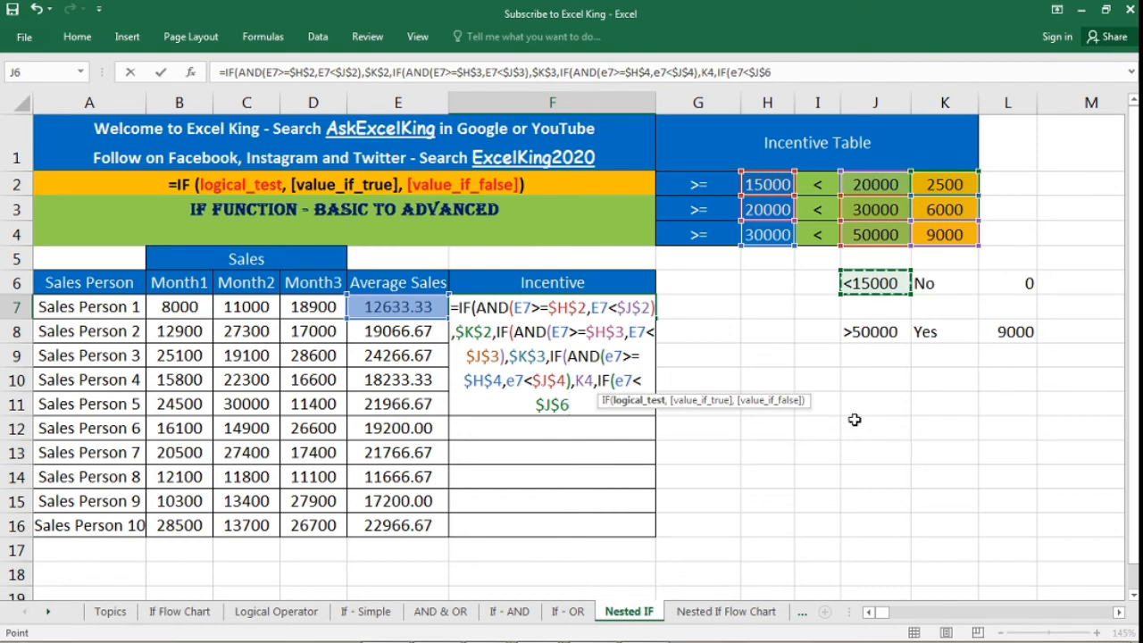
type(",")
left_click(941, 282)
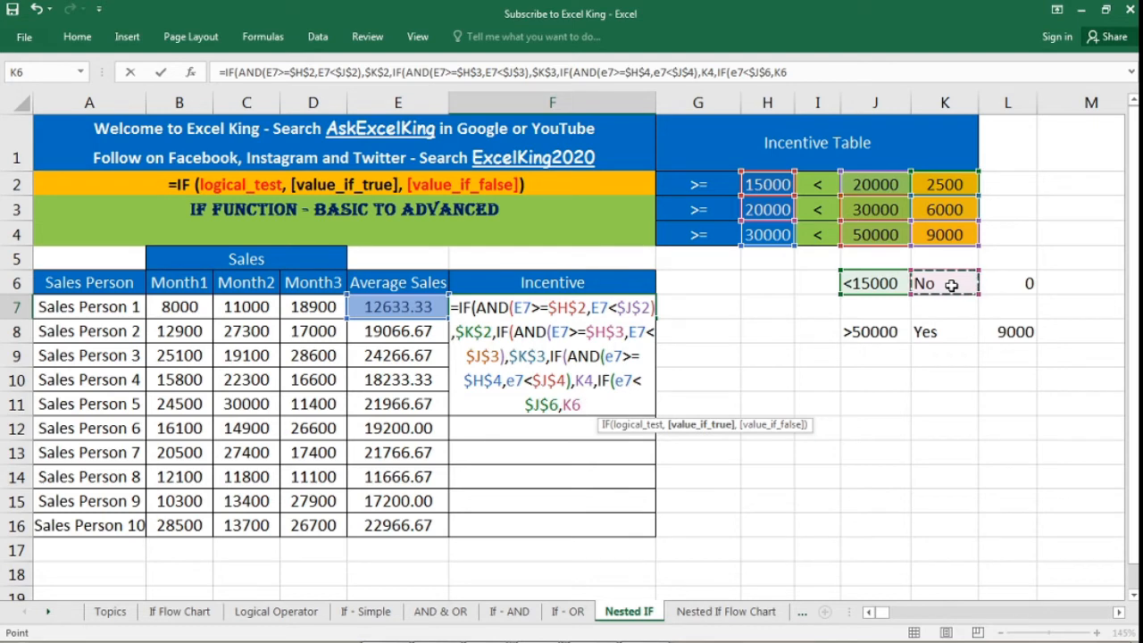
type(",")
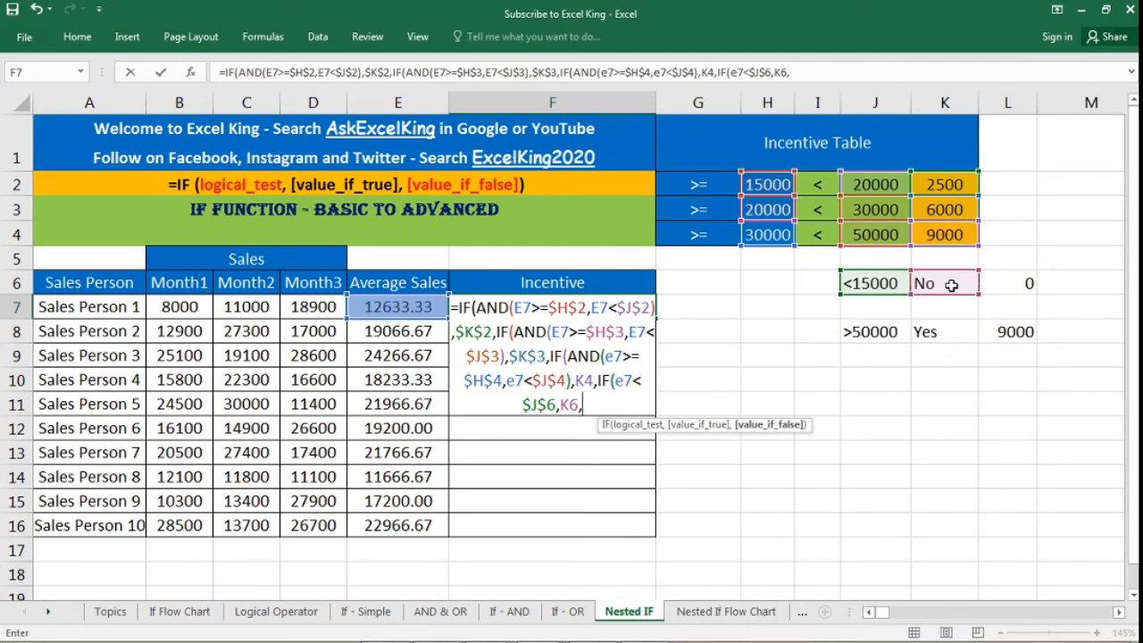
Nest a fifth IF as the fourth IF's false result, with E7>$J$8 as its test.
type("IF(")
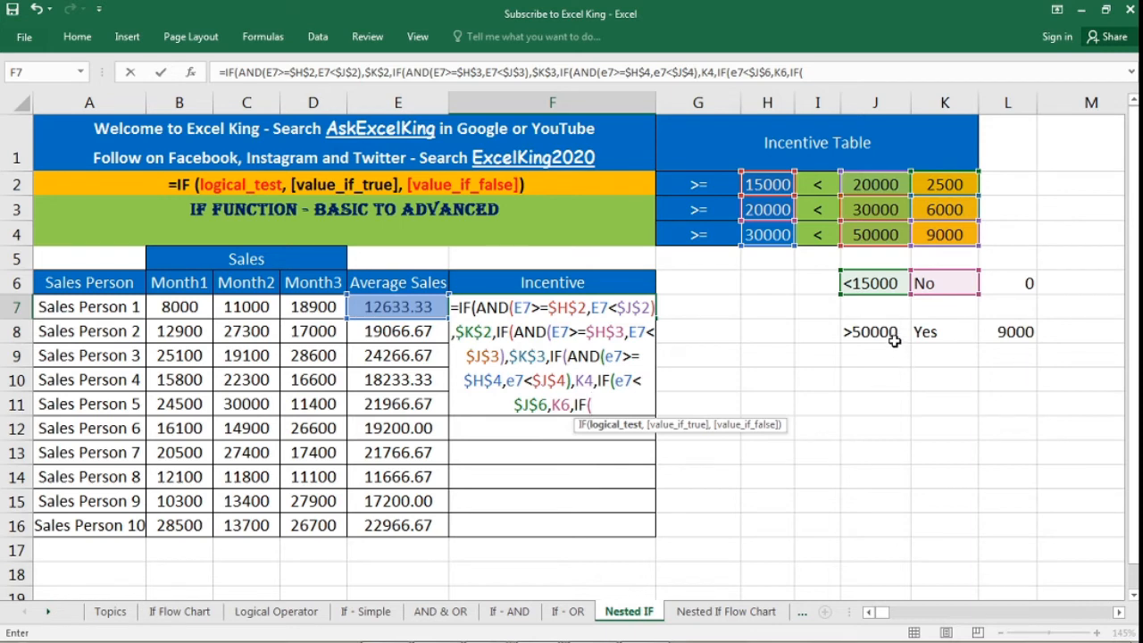
type("e7")
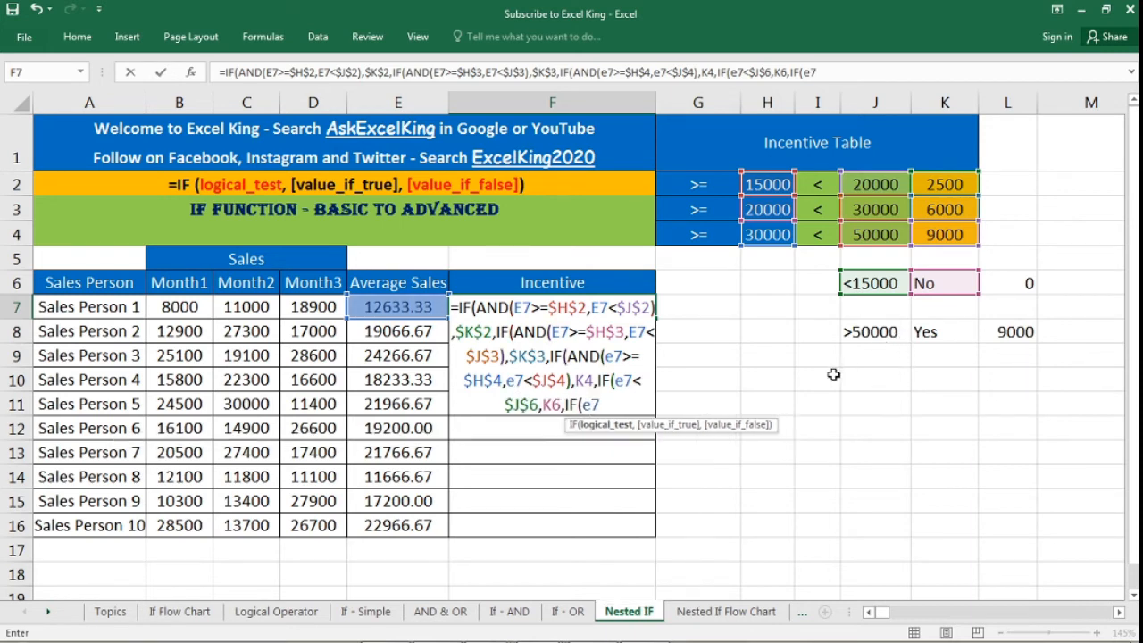
type(">")
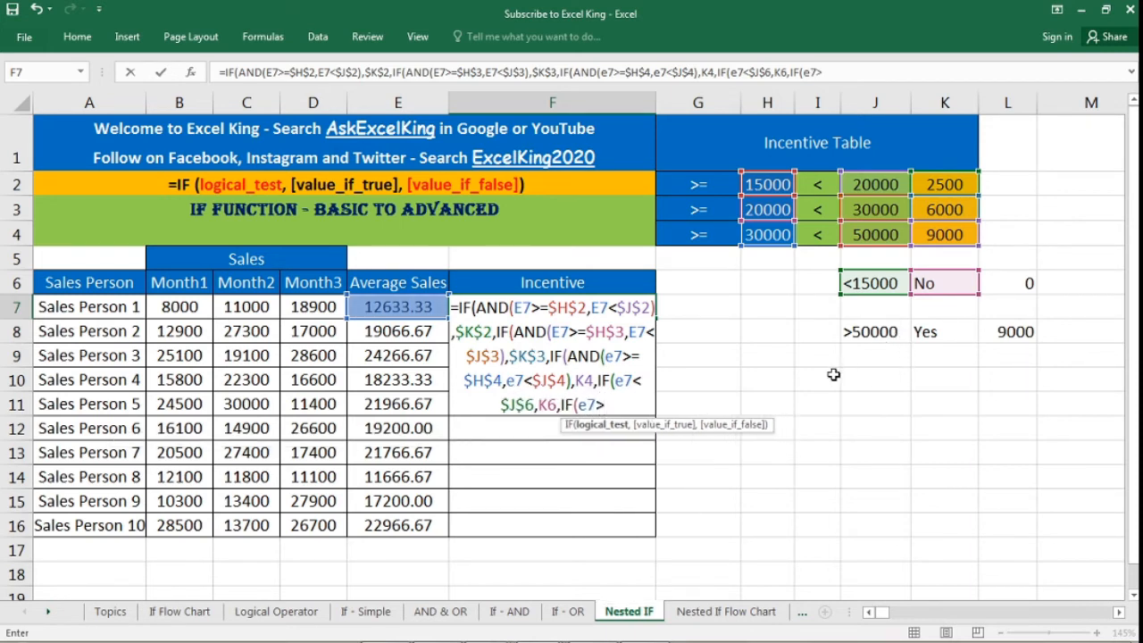
left_click(887, 334)
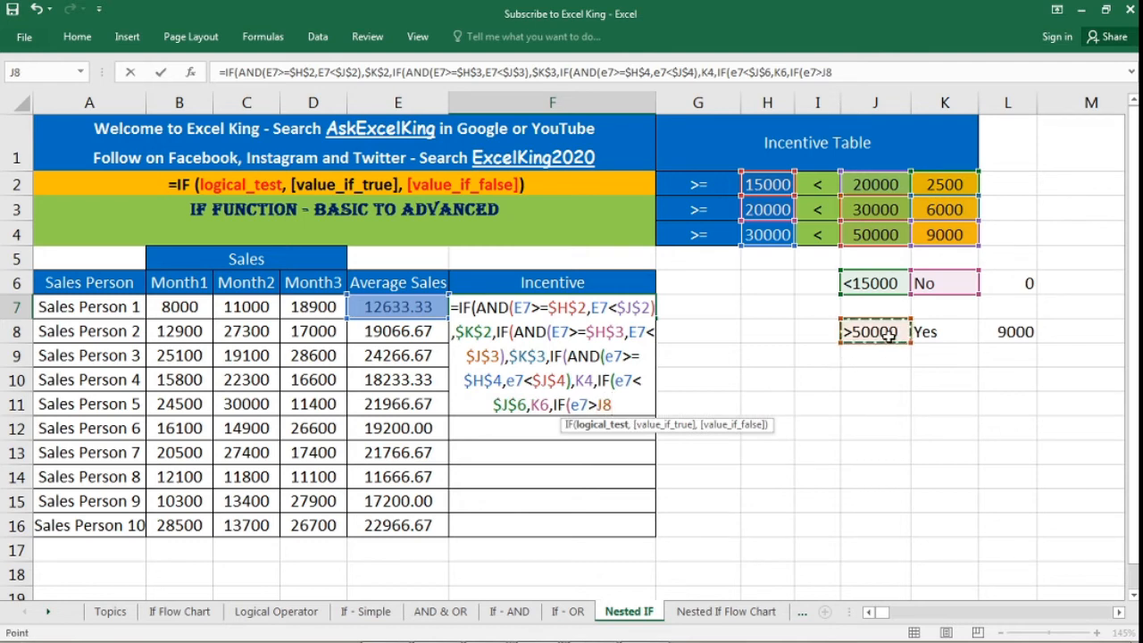
key("F4")
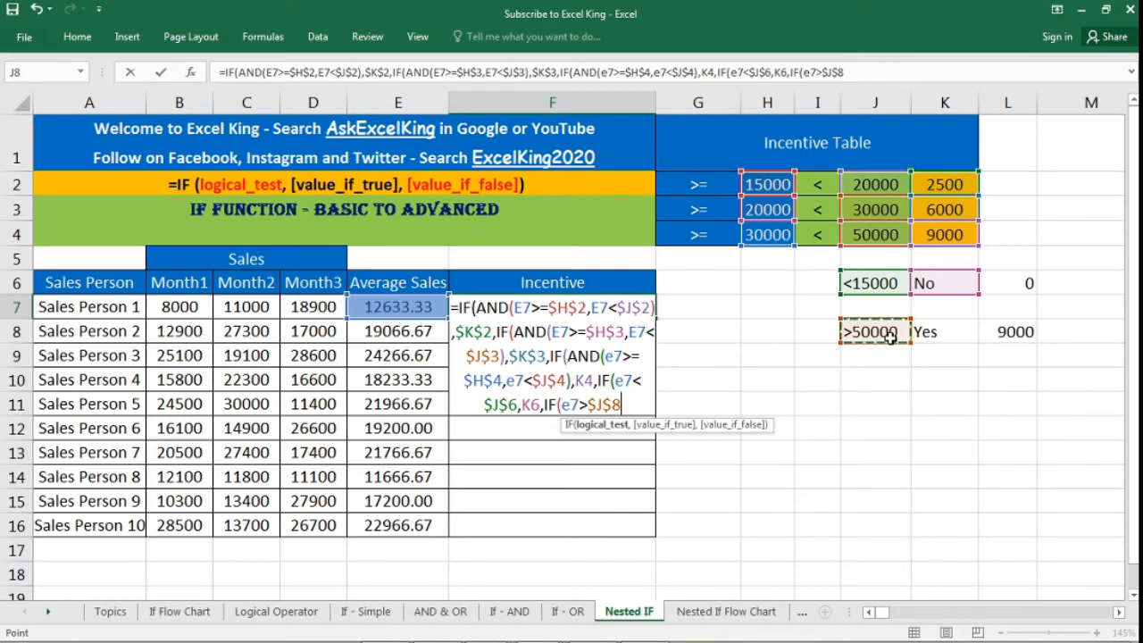
Set the absolute reference $L$8 as the fifth IF's true result and enter the formula in F7 with all brackets closed.
type(",")
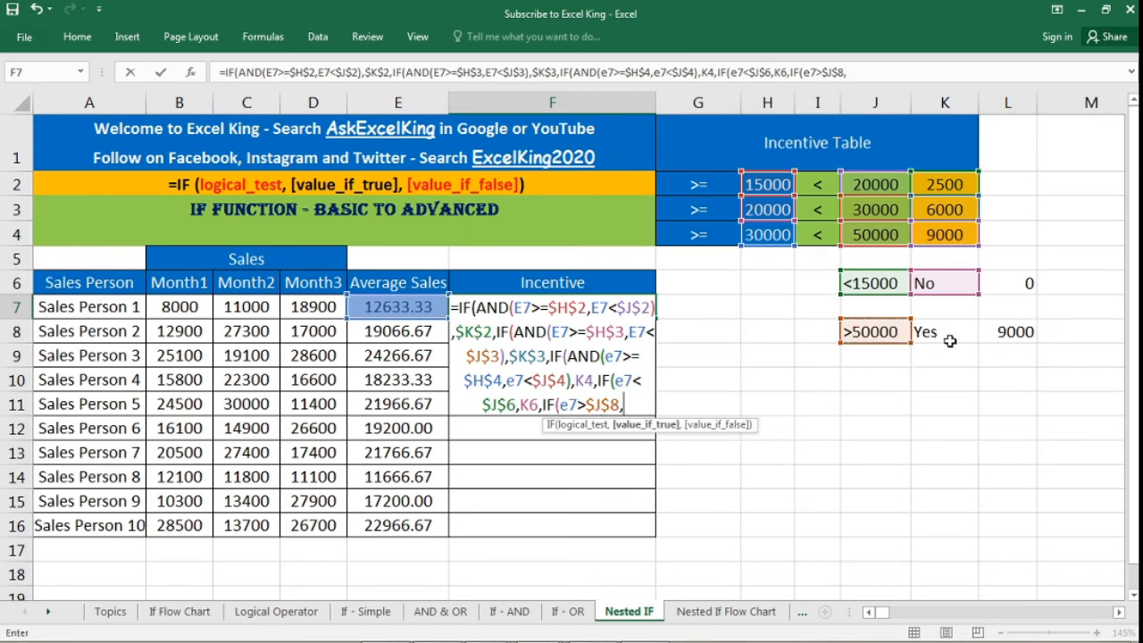
left_click(1026, 333)
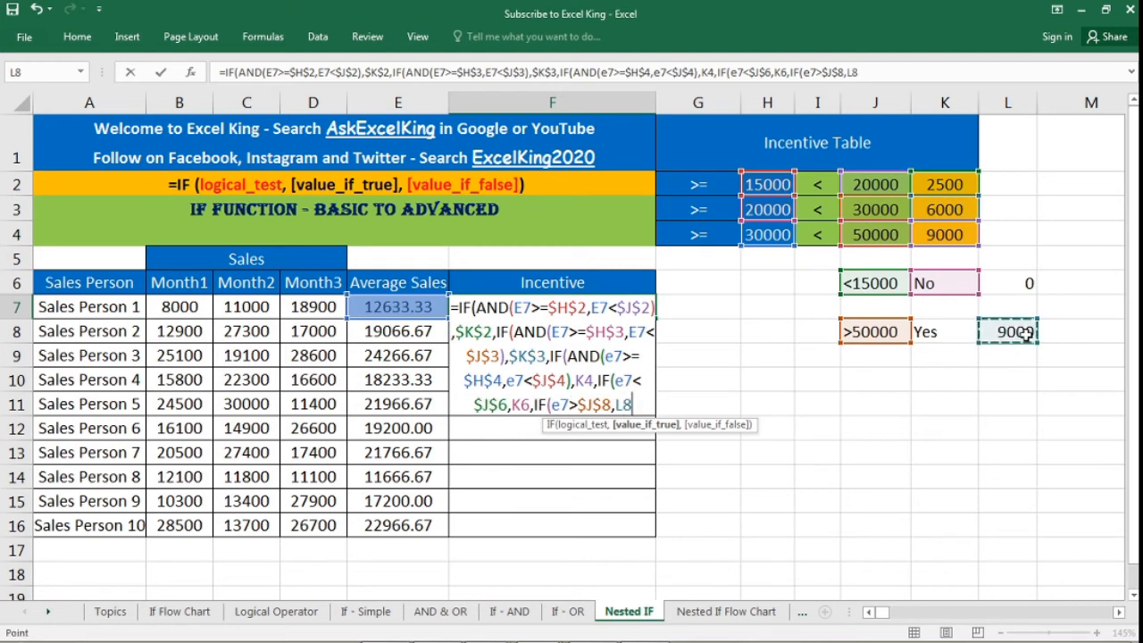
key("F4")
type(")")
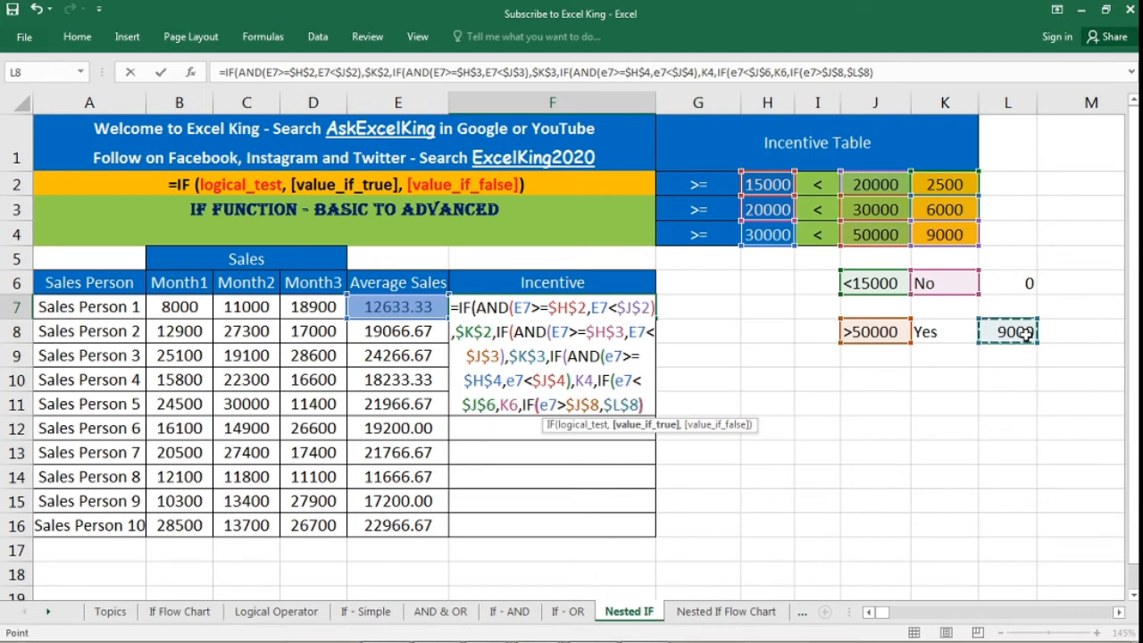
key("Return")
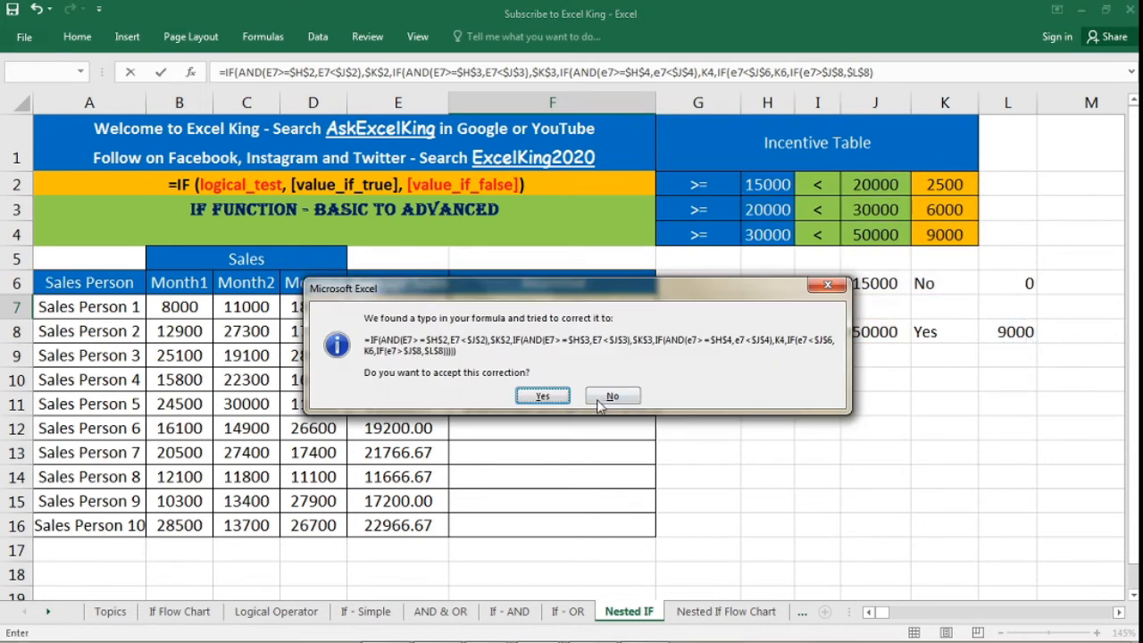
left_click(543, 396)
left_click(572, 302)
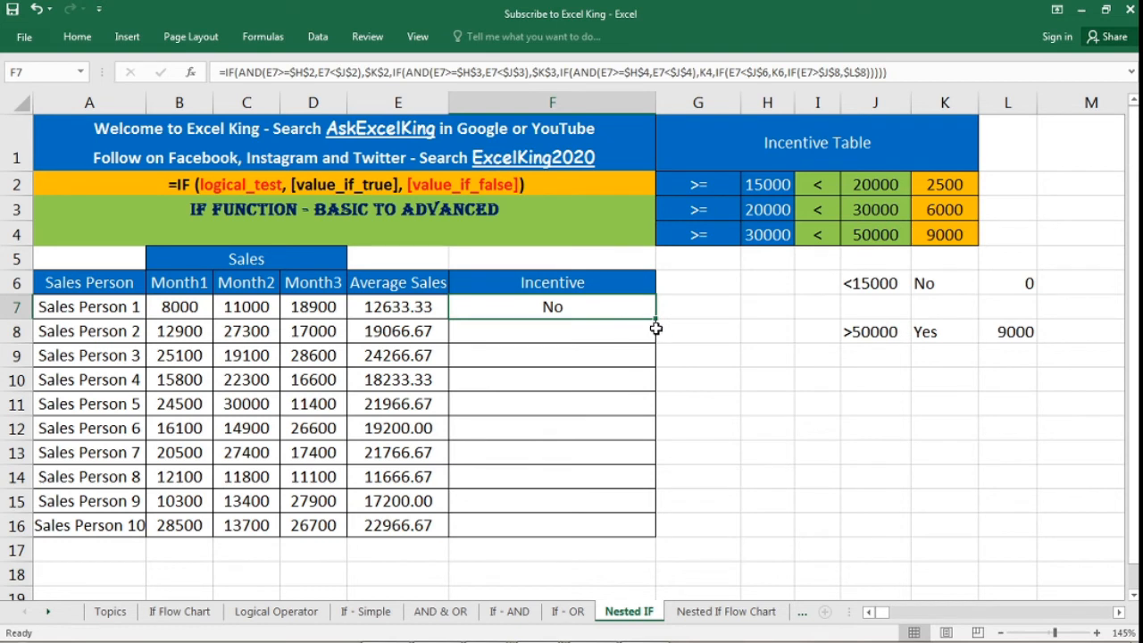
Remove the comparison signs from J6 and J8 so they hold the plain numbers 15000 and 50000.
double_click(856, 283)
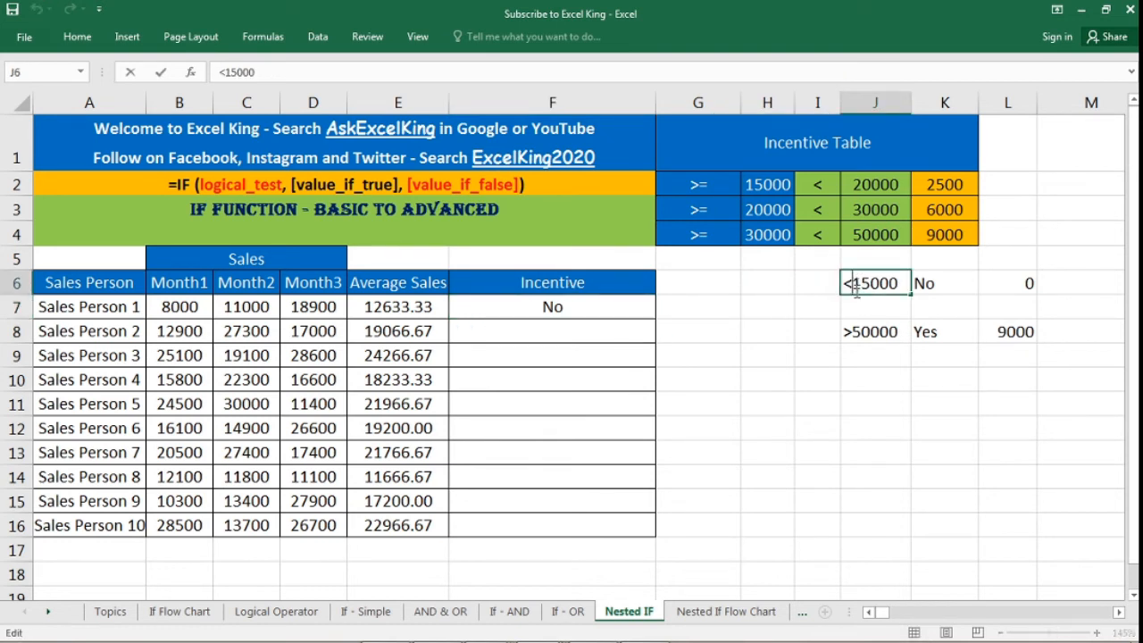
key("BackSpace")
double_click(853, 331)
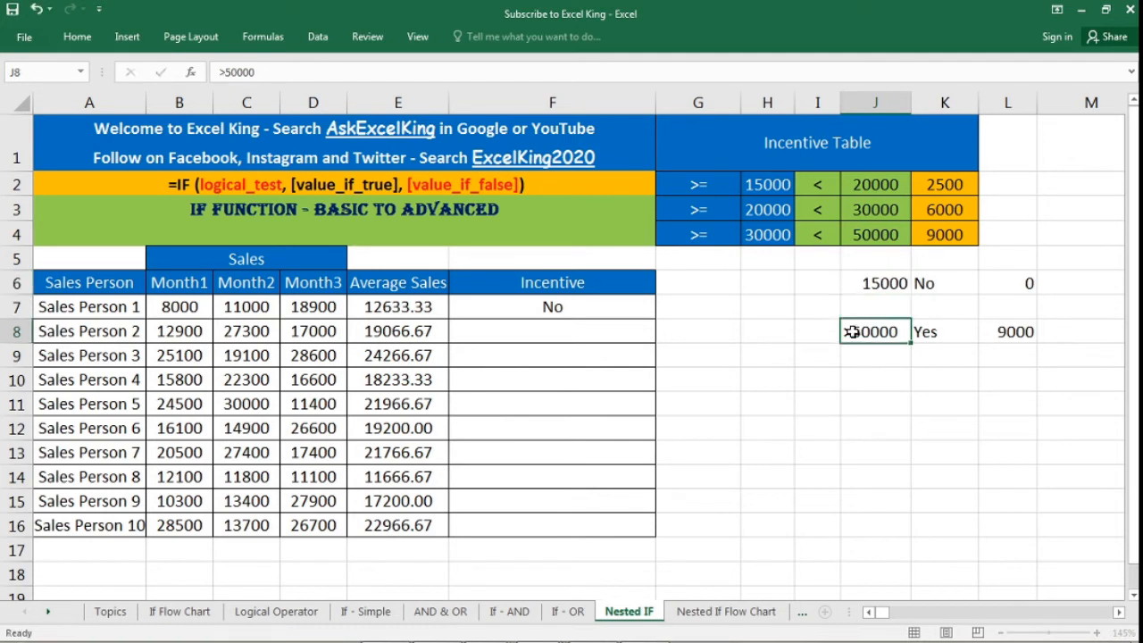
key("BackSpace")
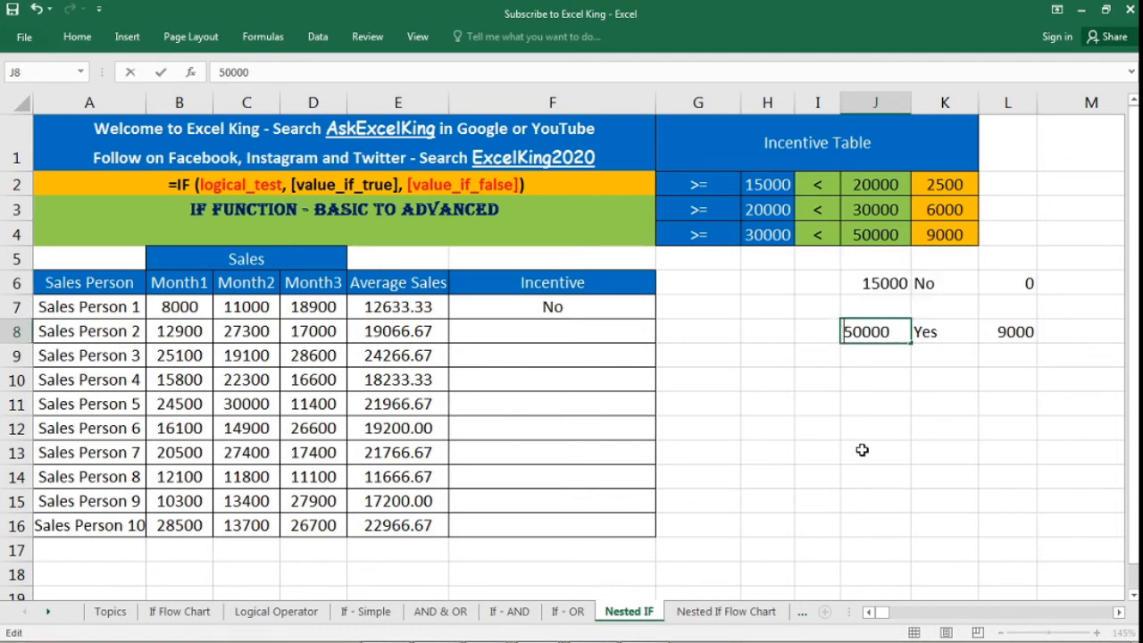
key("Return")
left_click(863, 429)
left_click(891, 288)
left_click(882, 330)
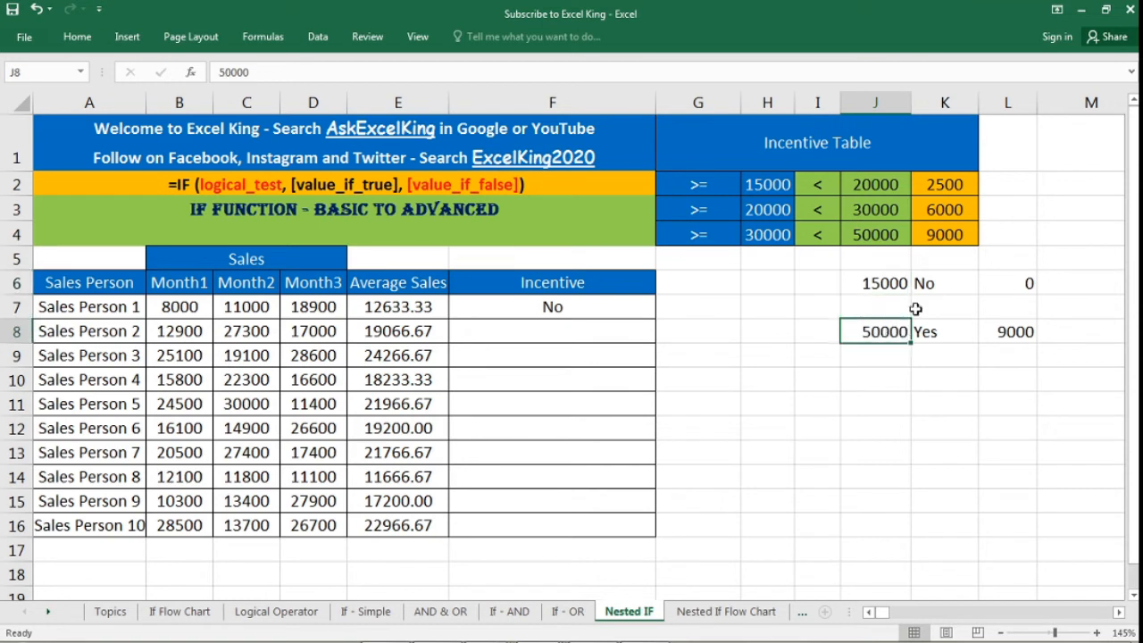
Extend the text in K6 to "No Incentive".
left_click(929, 286)
key("F2")
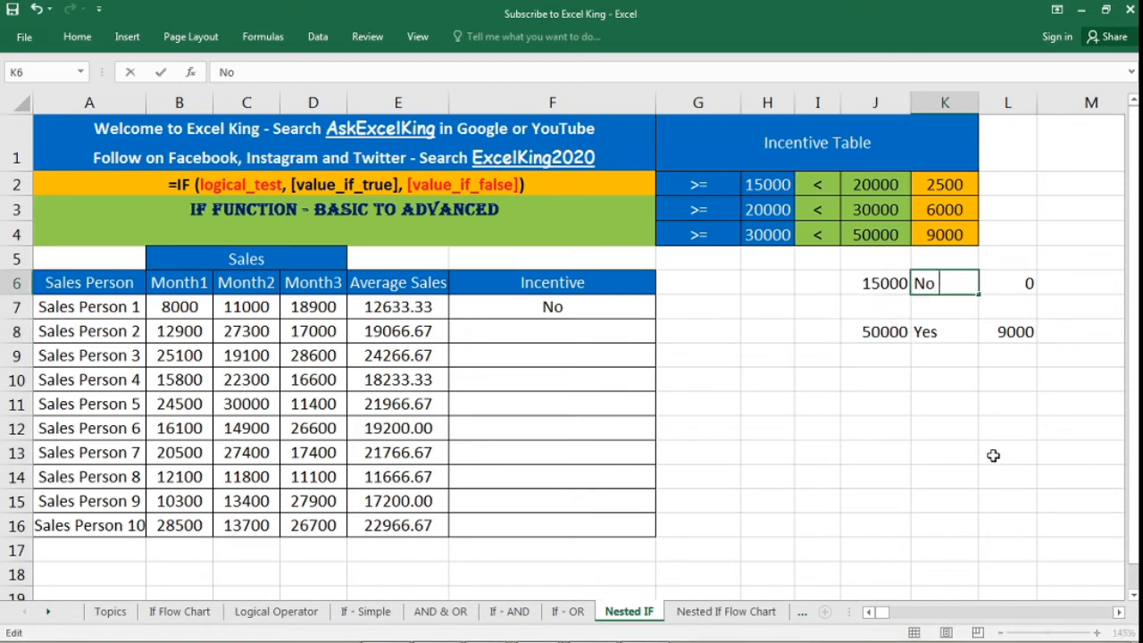
type("Incentive")
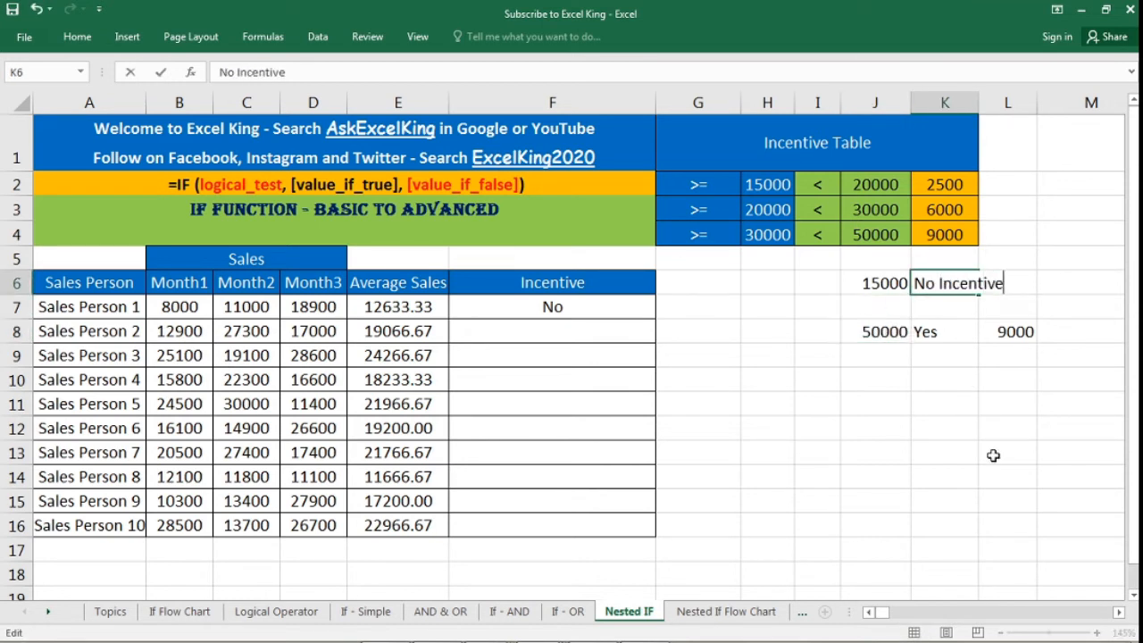
key("Return")
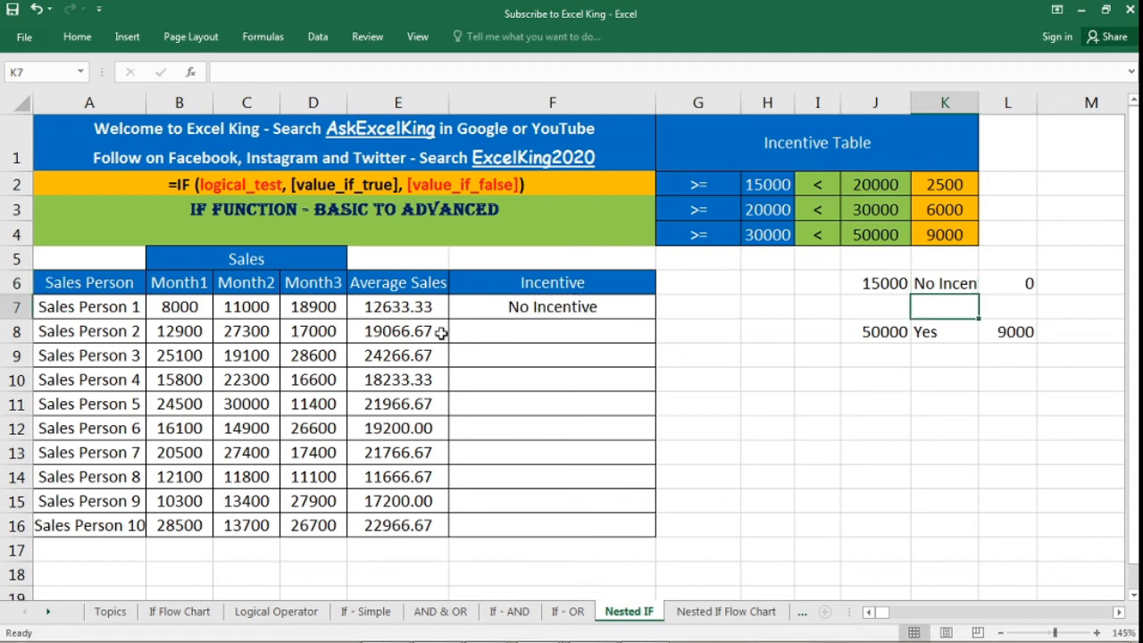
left_click(501, 305)
Replace the text in K8 with "Big Yes" and set the incentive amount in L8 to 12000.
left_click(950, 332)
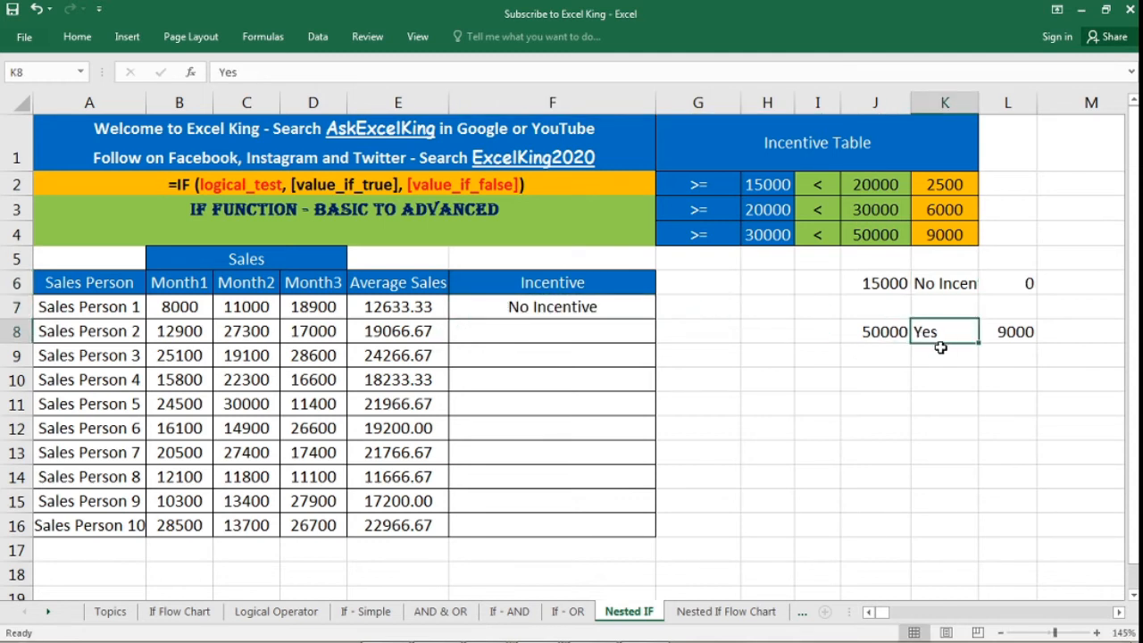
type("B")
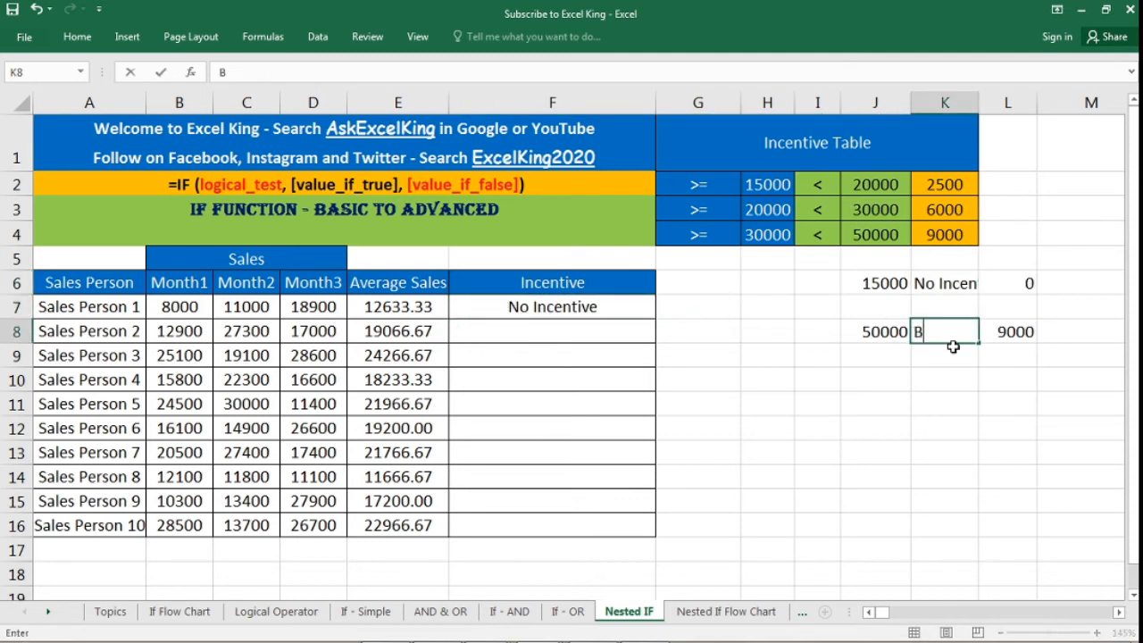
type("ig Yes")
key("Return")
key("Up")
key("Right")
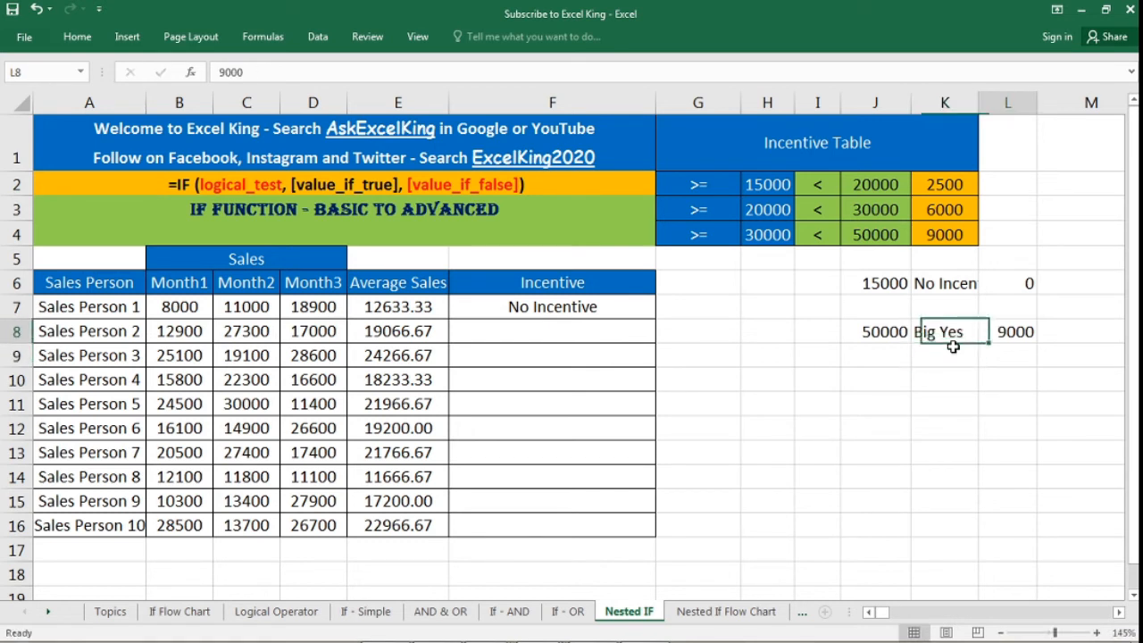
type("12000")
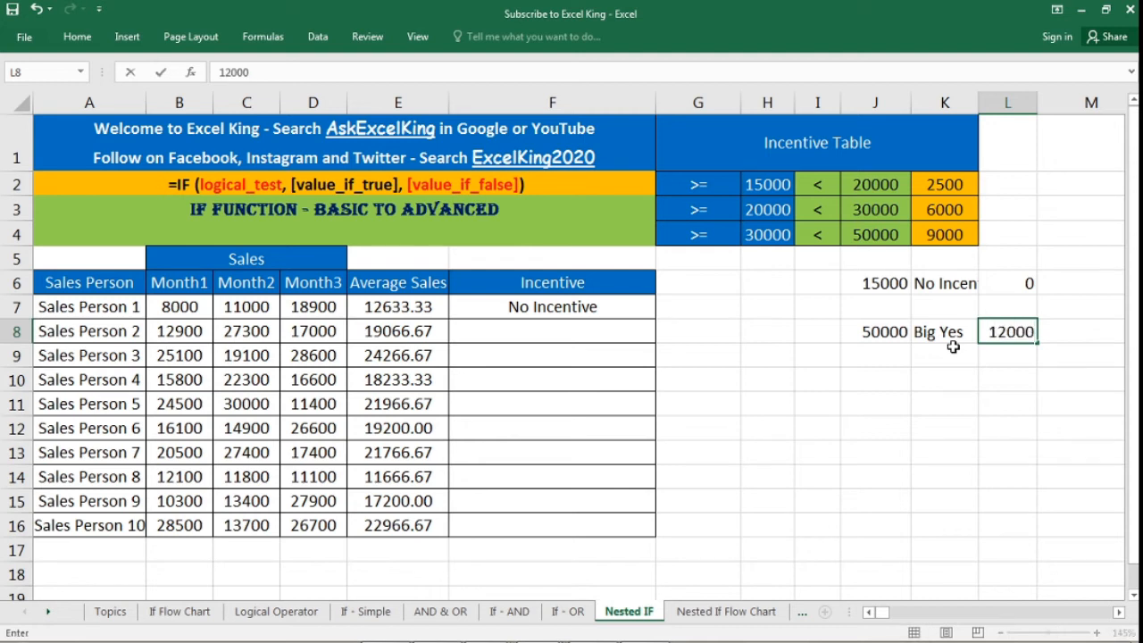
key("Return")
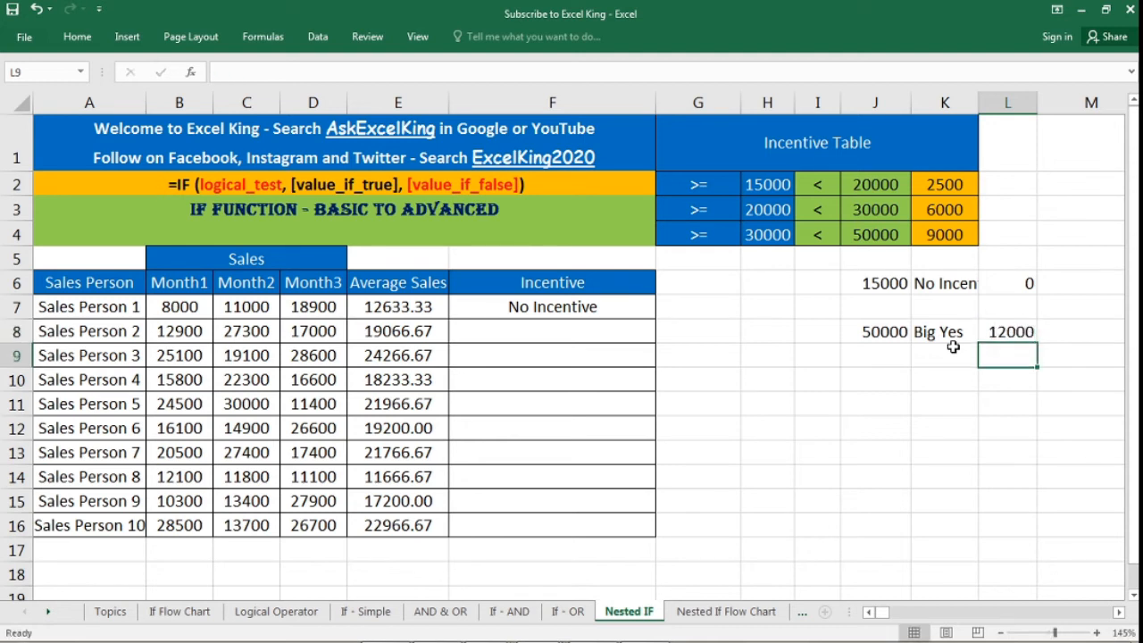
Fill the incentive formula from F7 down to F16.
left_click(627, 306)
left_click_drag(657, 318, 669, 532)
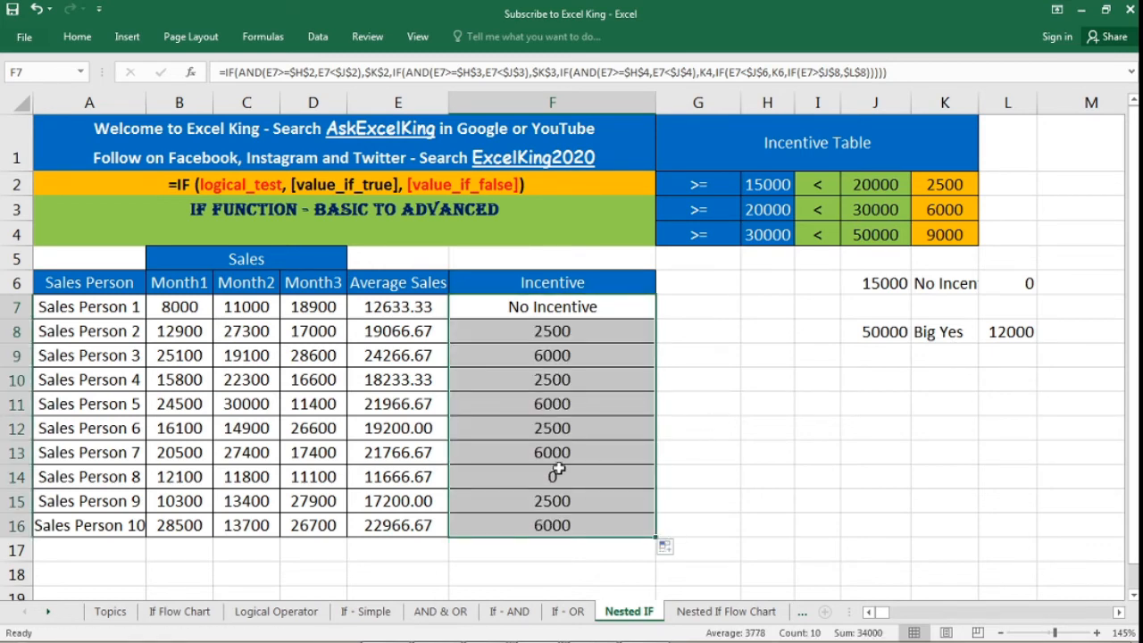
Examine which cells Sales Person 8's incentive formula in F14 refers to, comparing it with F7 and K6.
left_click(590, 476)
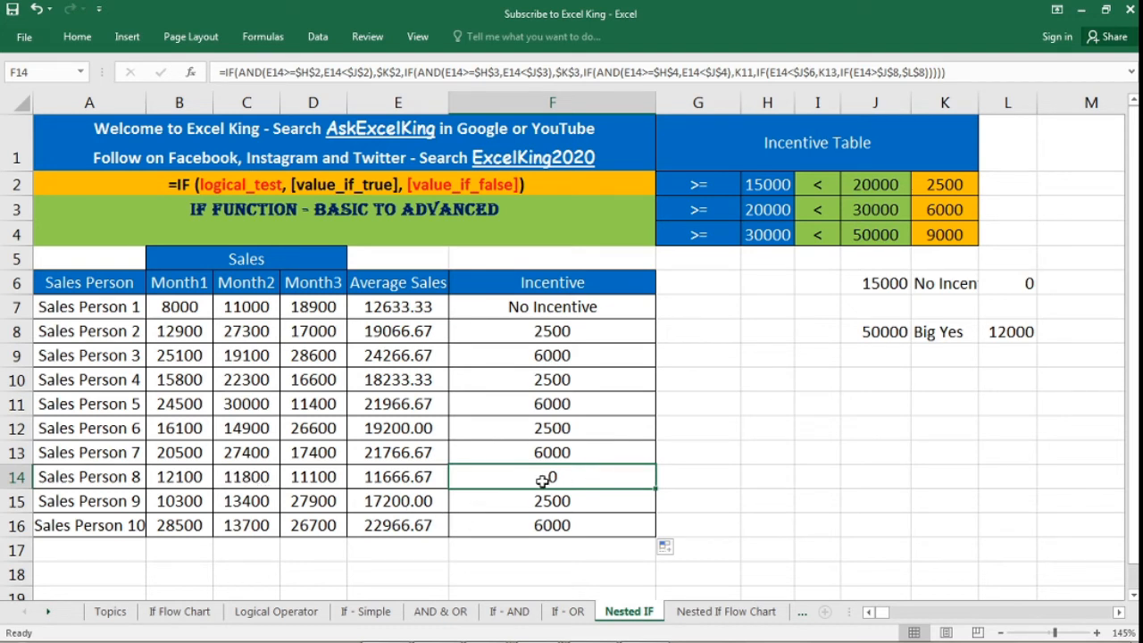
key("F2")
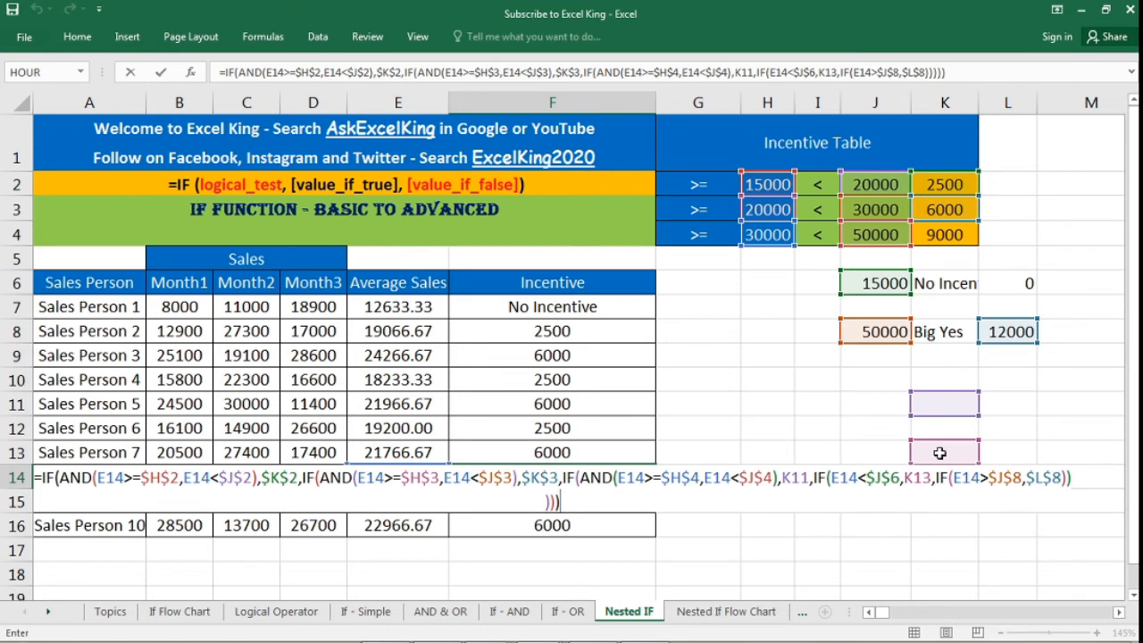
left_click(613, 291)
left_click(616, 314)
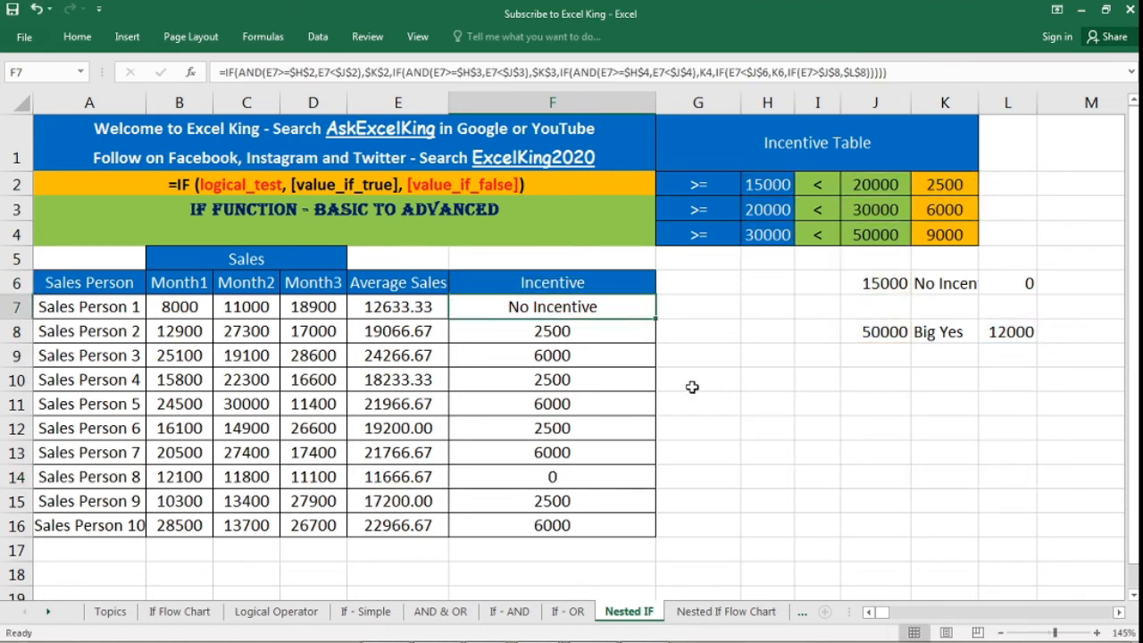
left_click(959, 283)
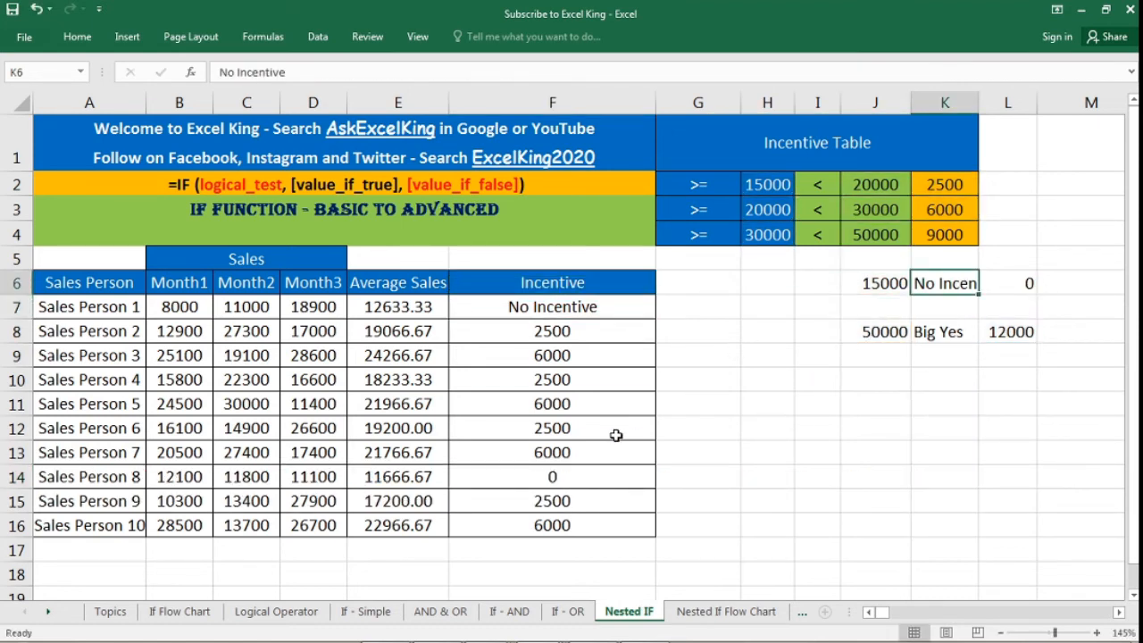
left_click(585, 484)
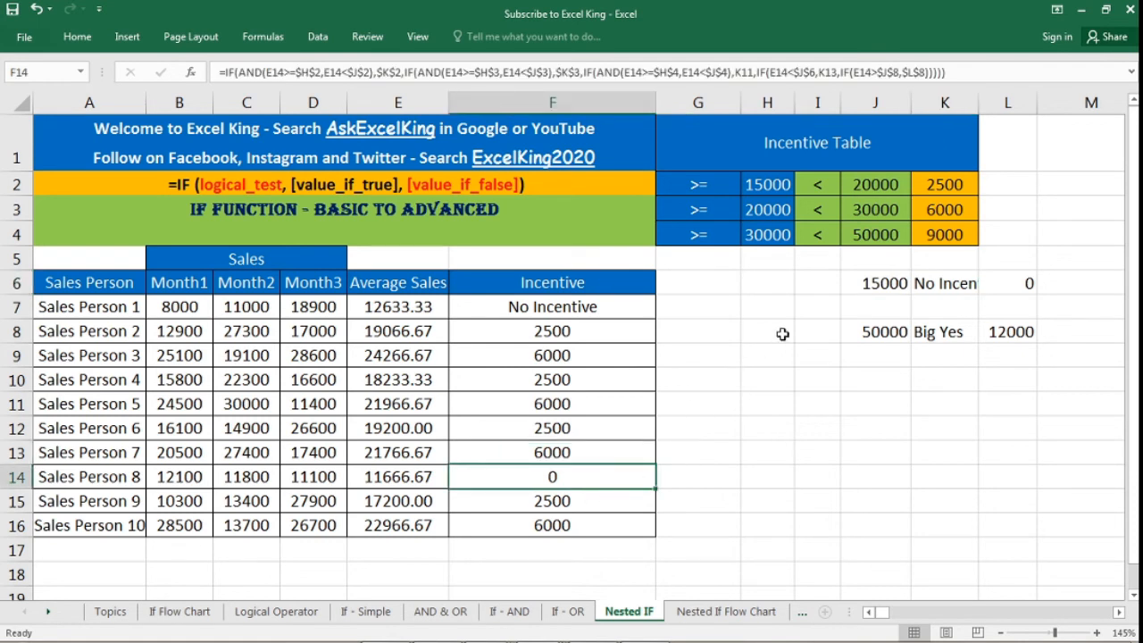
key("F2")
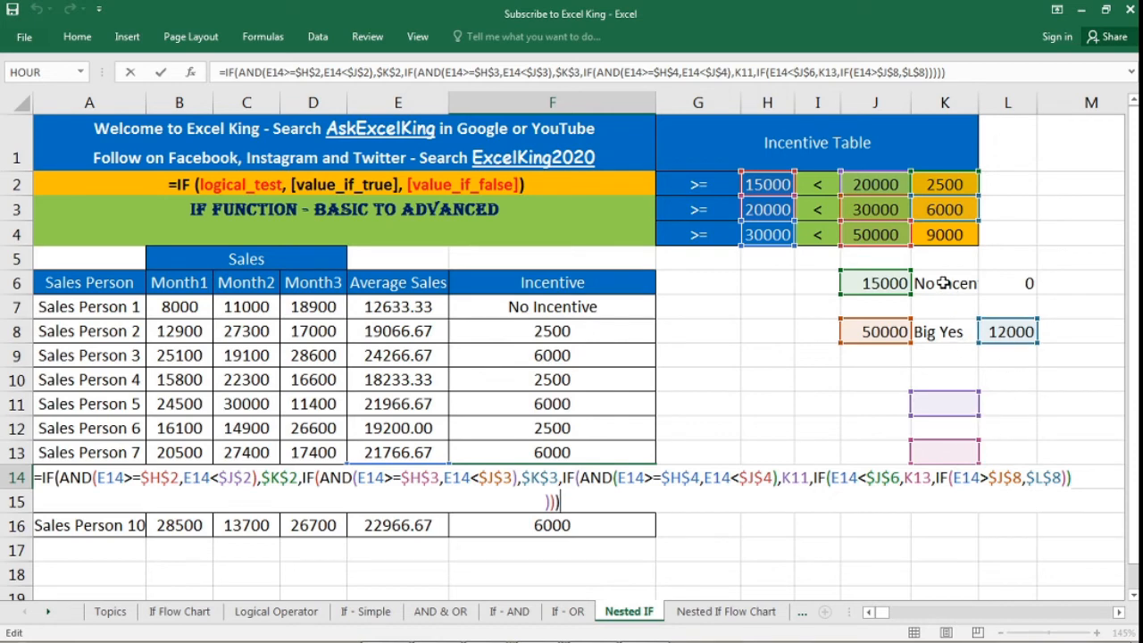
key("Escape")
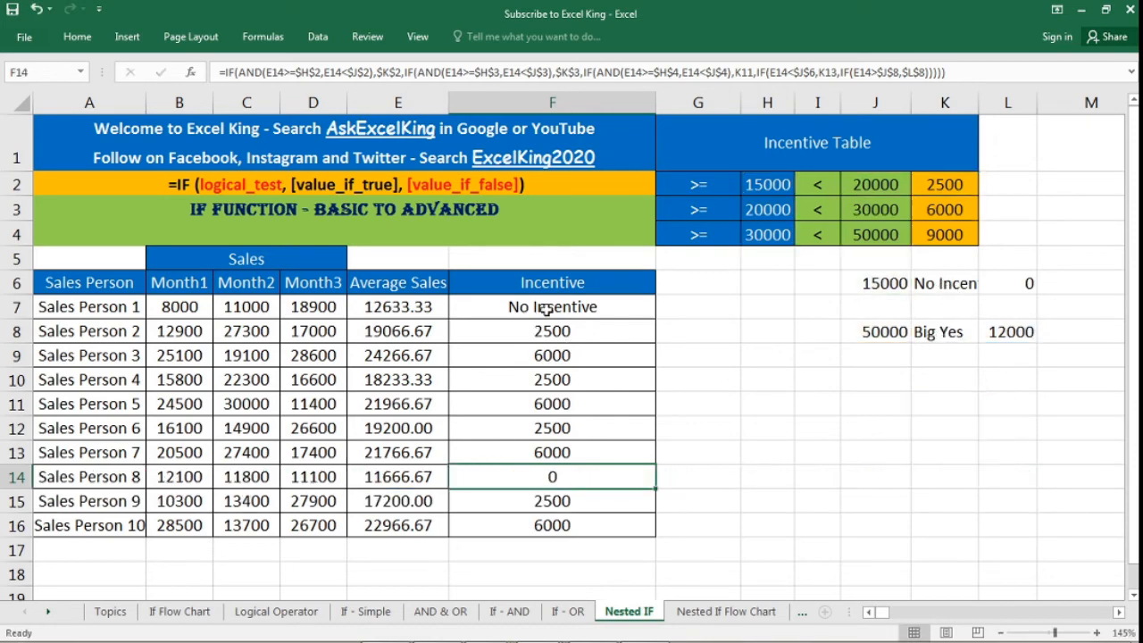
Make the K6 and K4 references in the F7 formula absolute as $K$6 and $K$4.
left_click(545, 309)
key("F2")
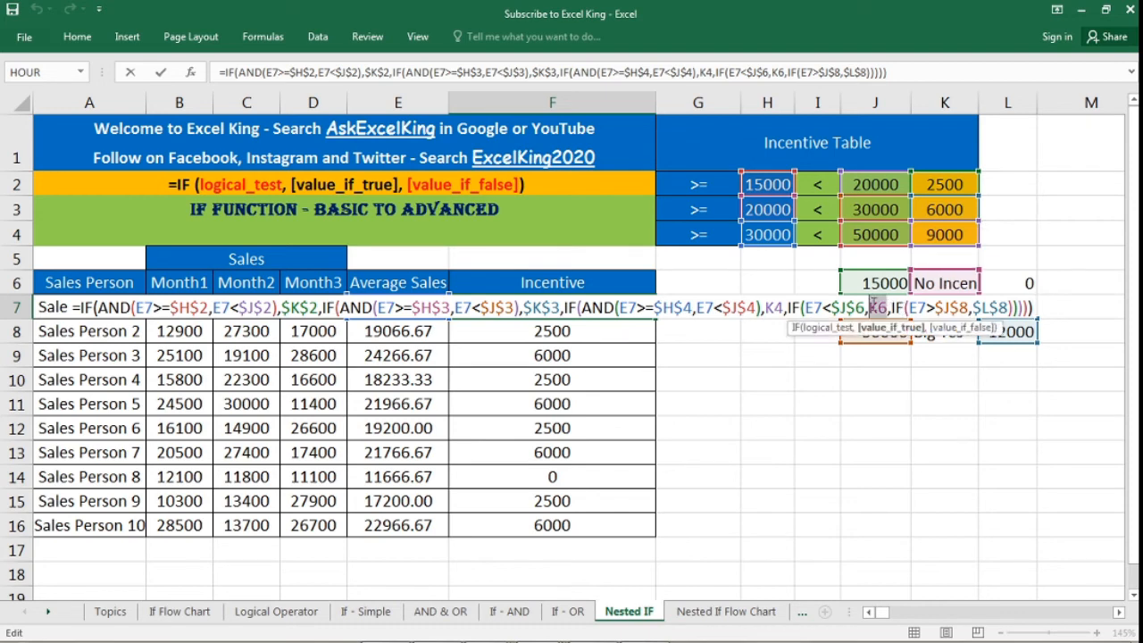
key("F4")
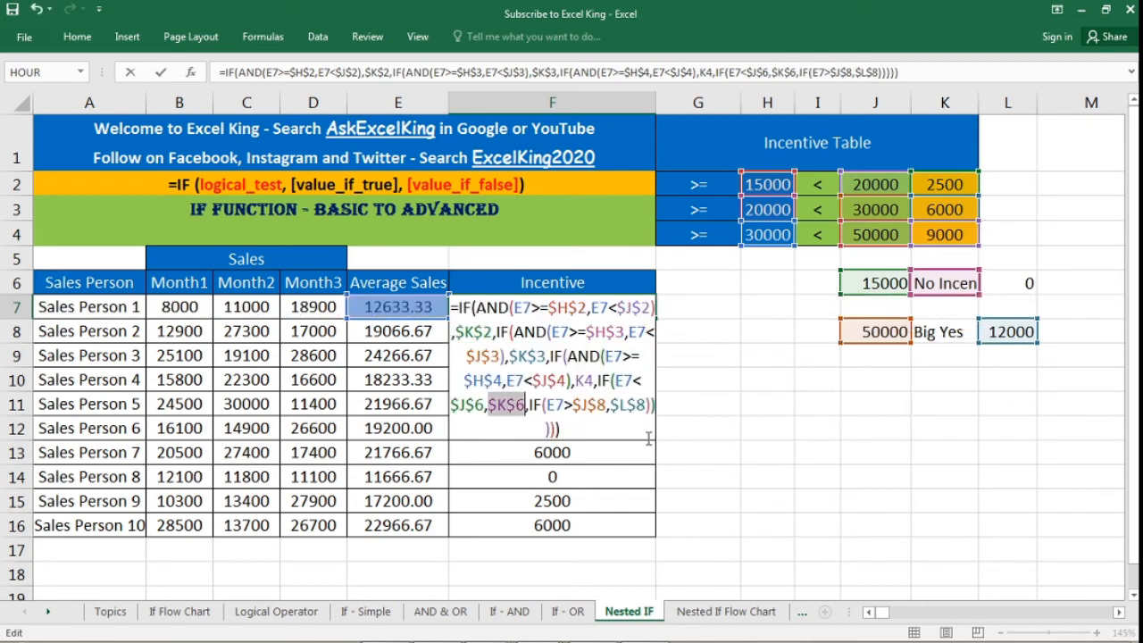
left_click_drag(595, 384, 575, 383)
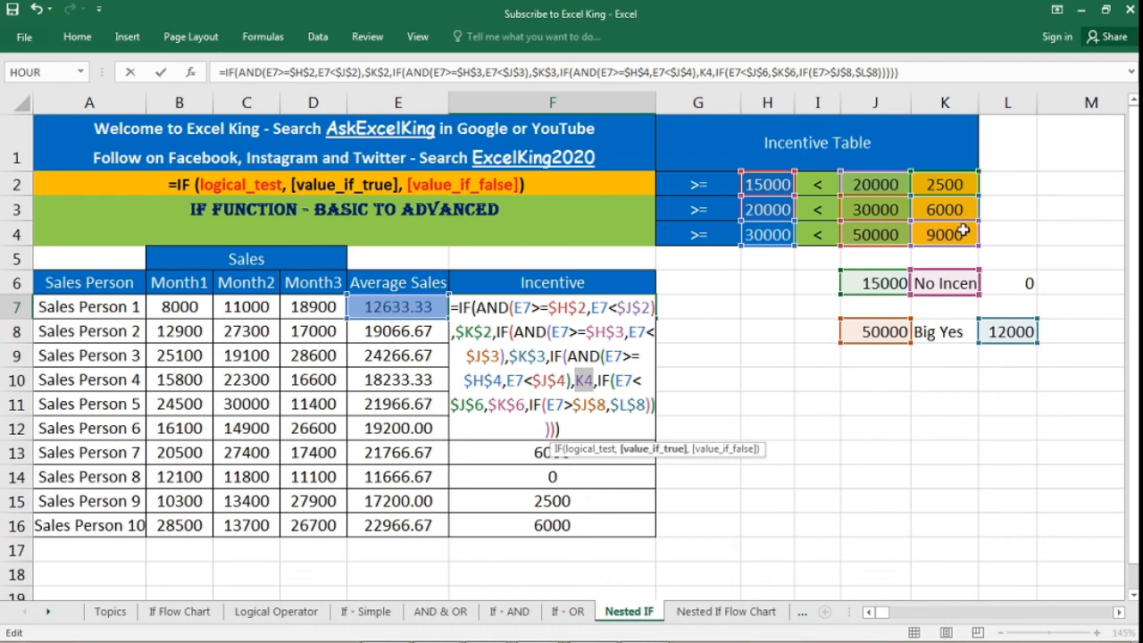
key("F4")
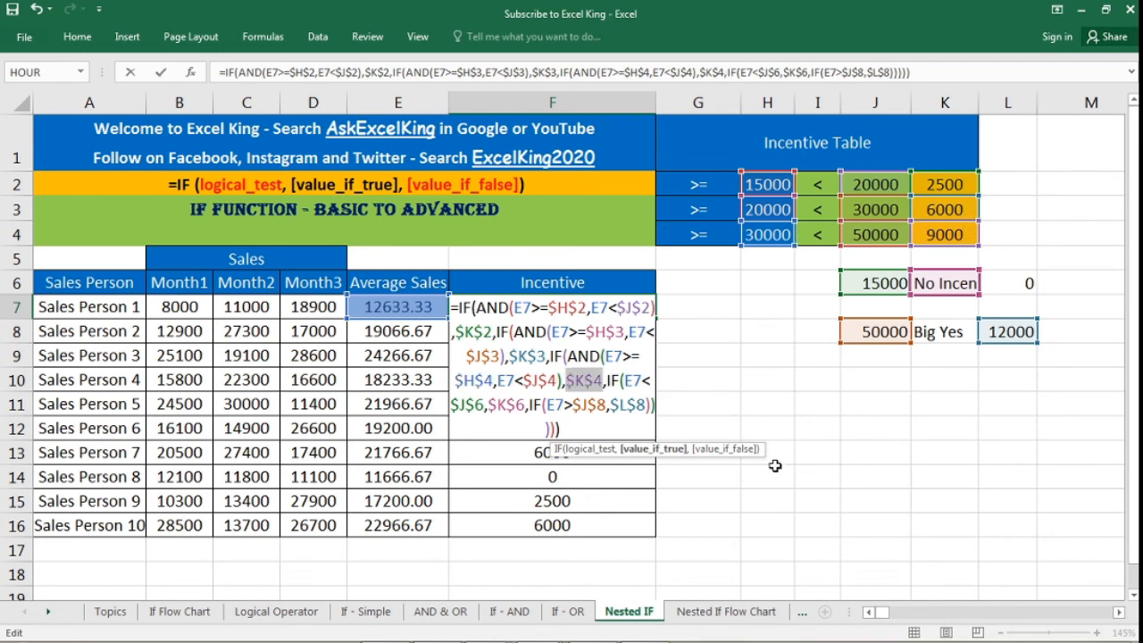
key("ctrl+Return")
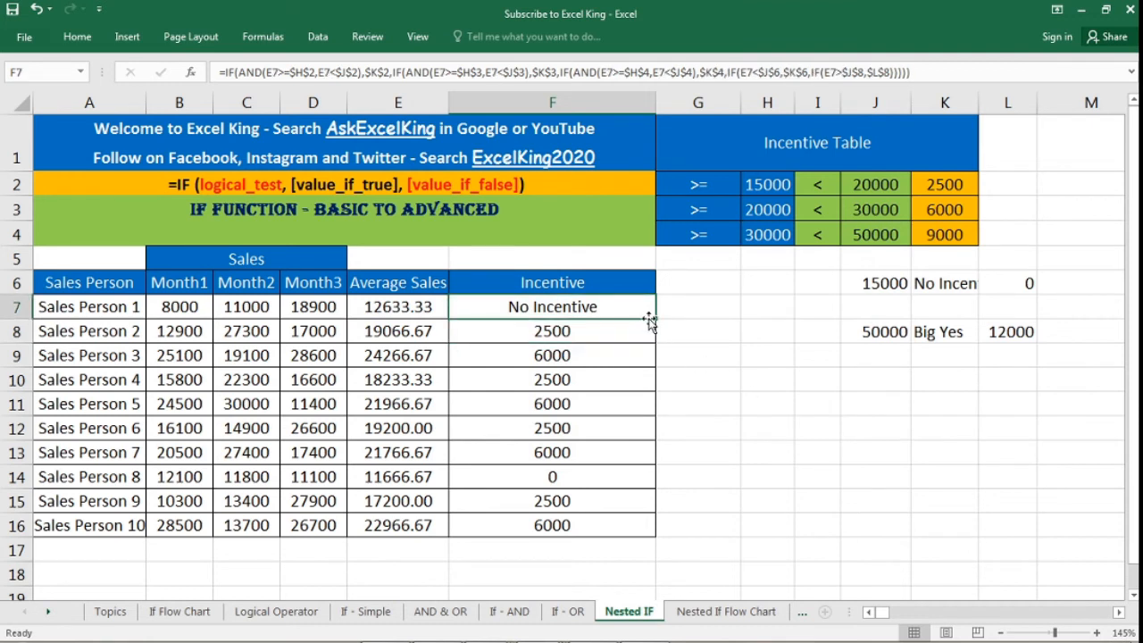
Copy the corrected F7 incentive formula down through F16 and review its references in F7.
double_click(654, 319)
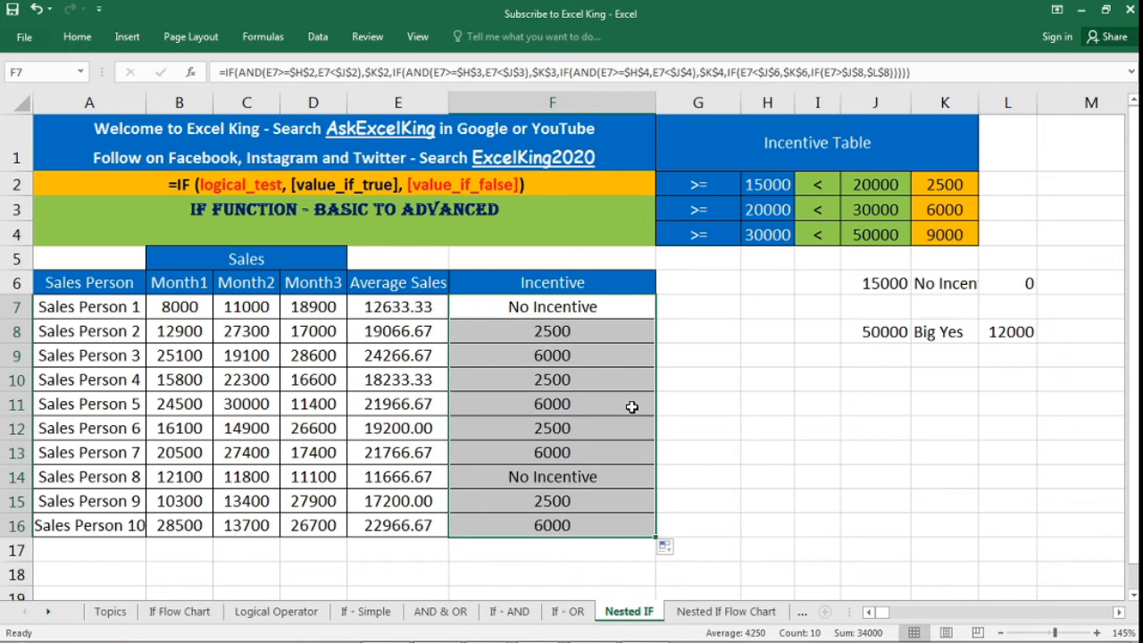
left_click(627, 451)
left_click(594, 308)
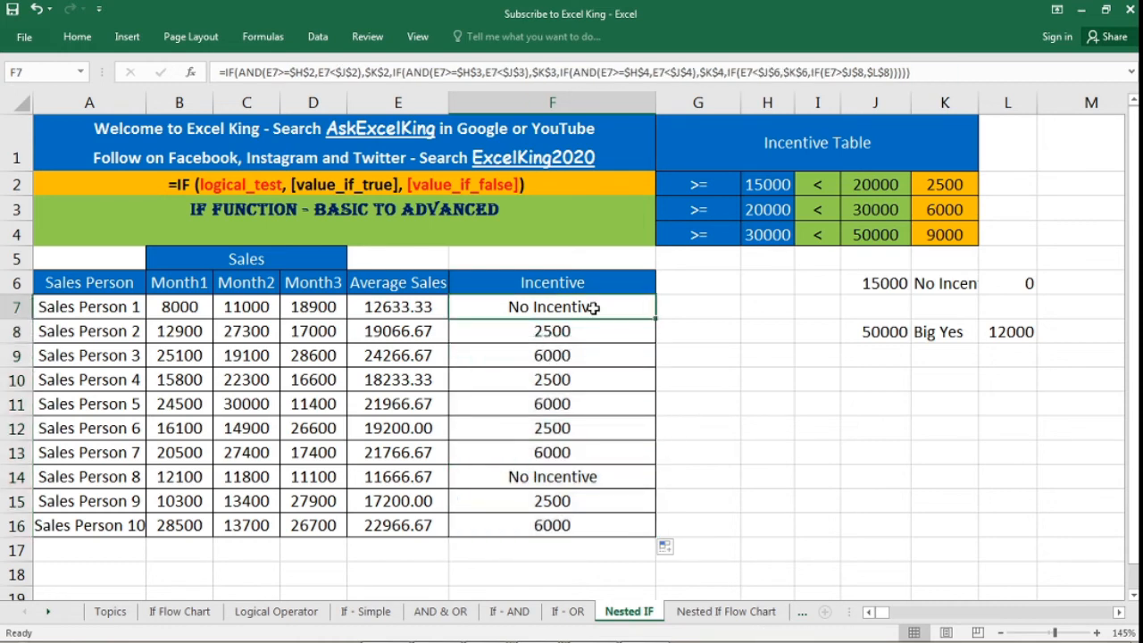
double_click(594, 307)
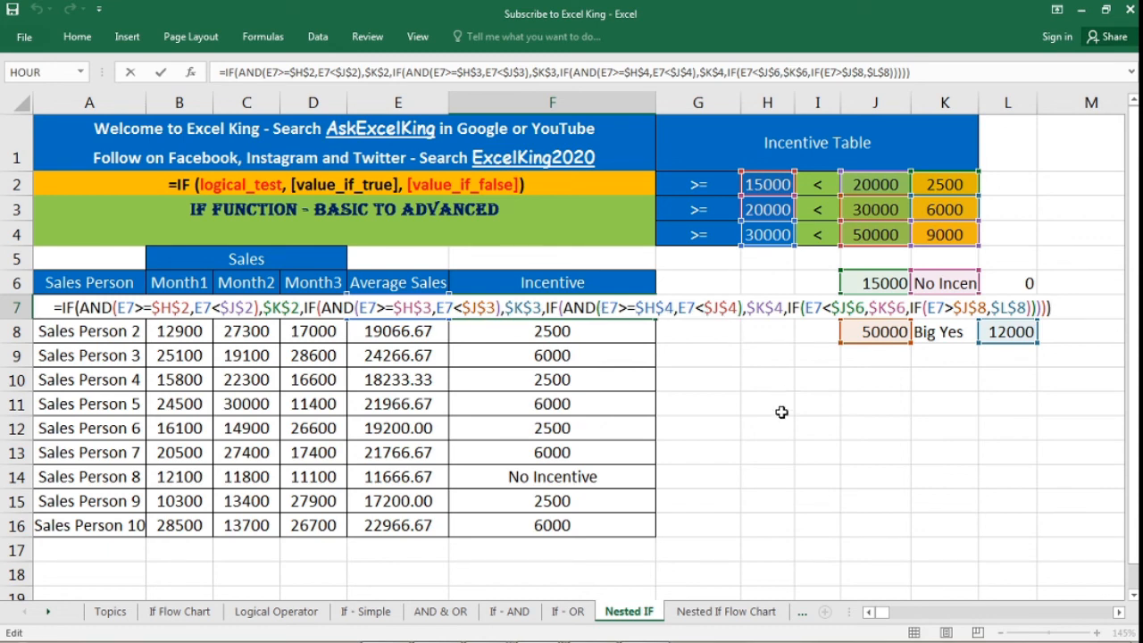
left_click(575, 307)
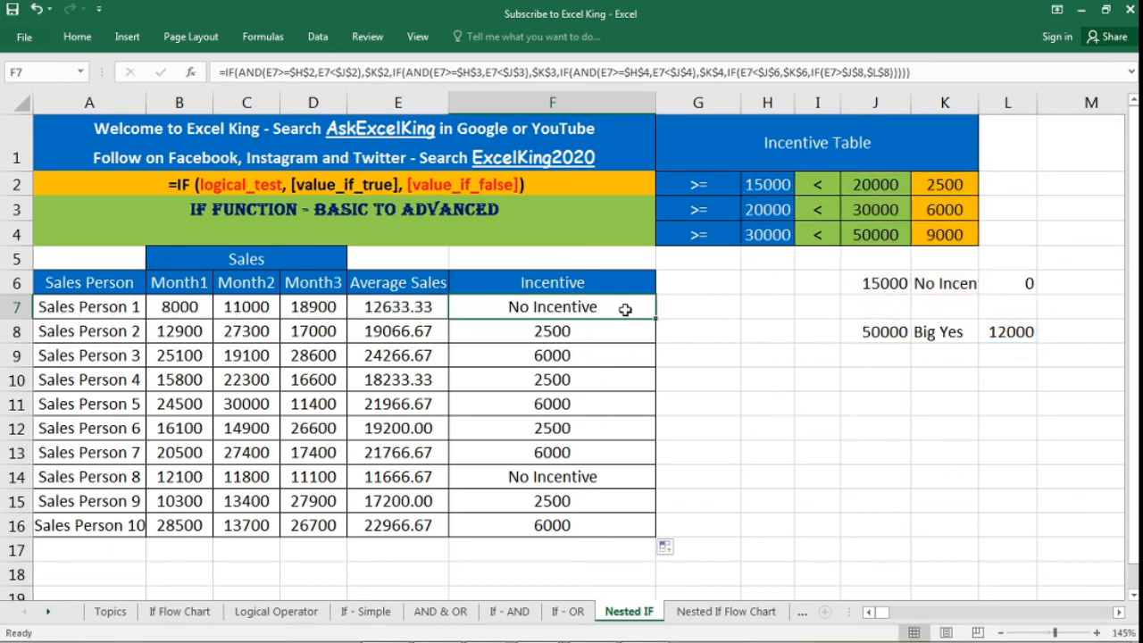
double_click(656, 321)
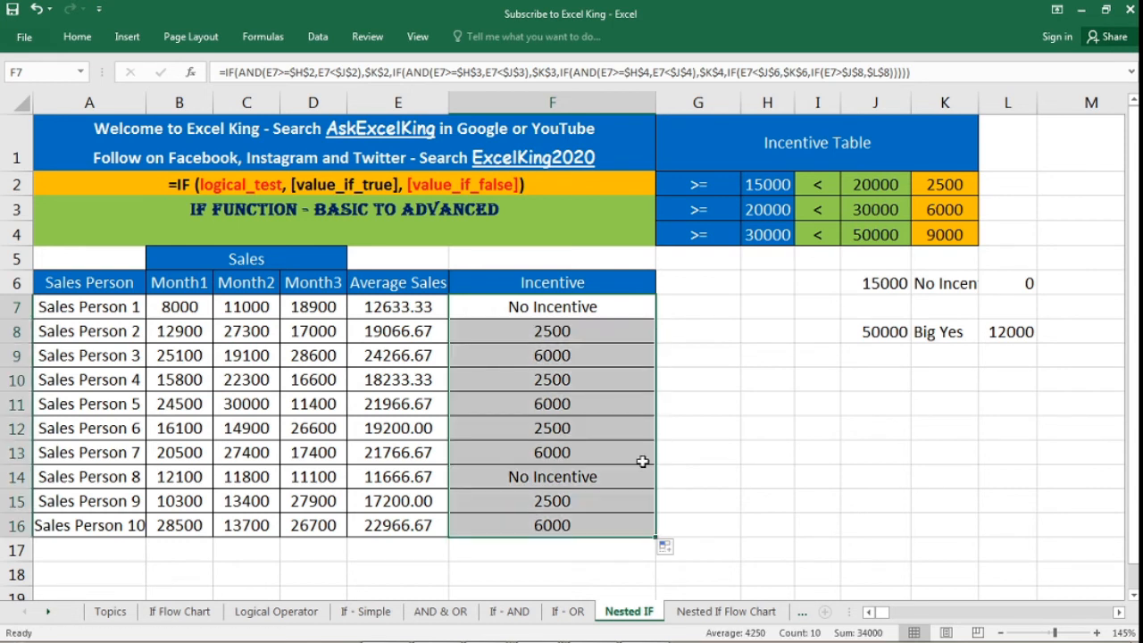
Check the incentives in column F for several sales persons against their average sales and the slabs in the incentive table.
left_click(576, 479)
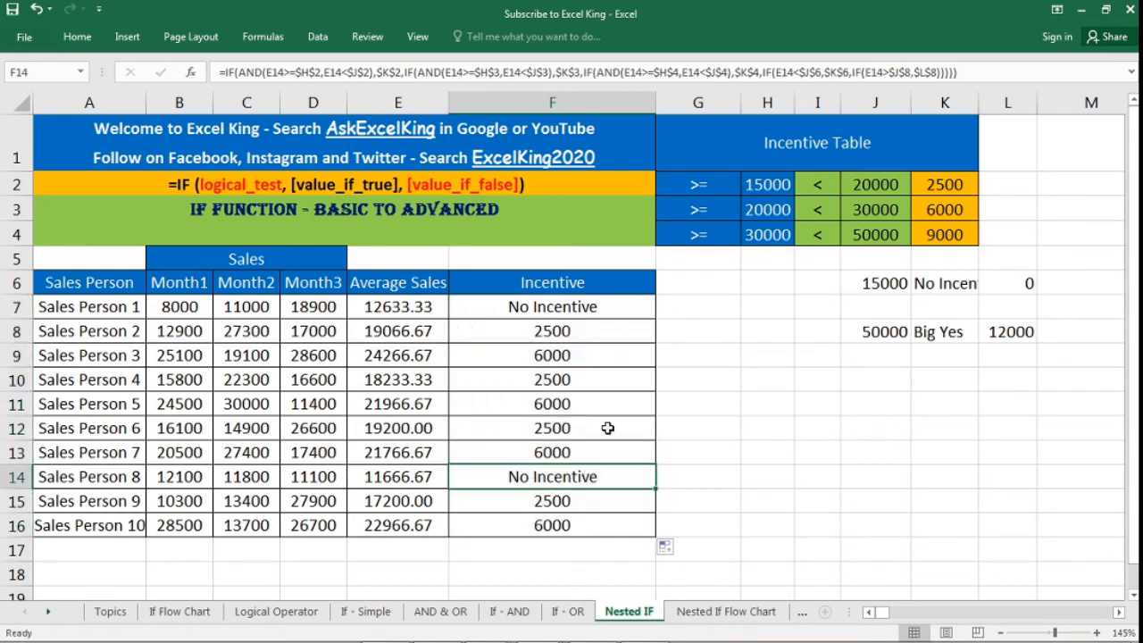
left_click(949, 180)
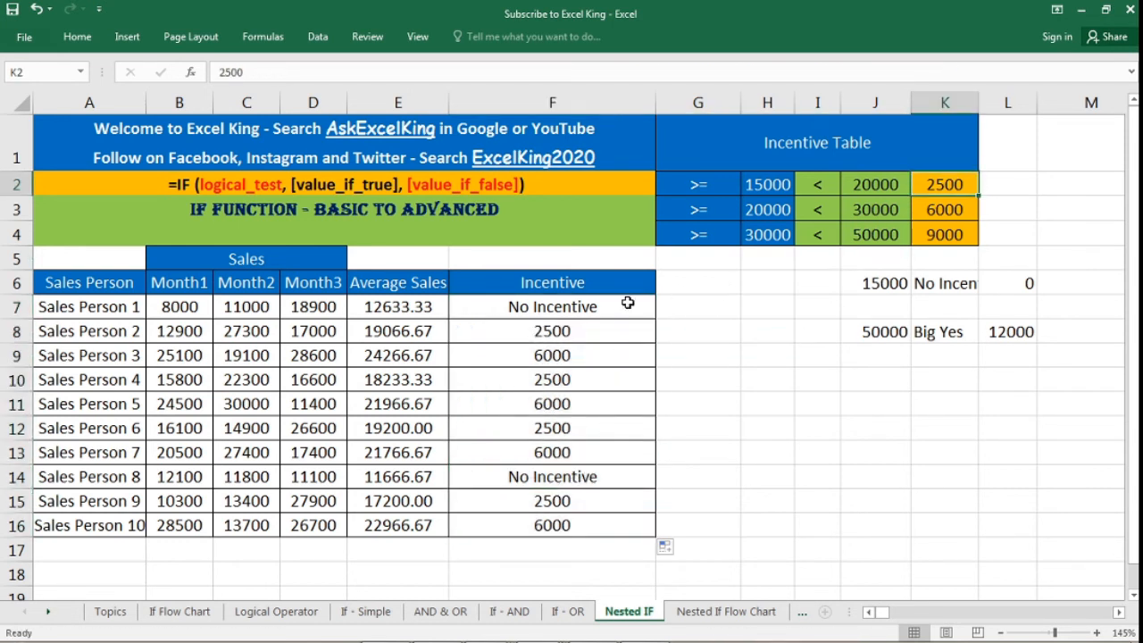
left_click(598, 330)
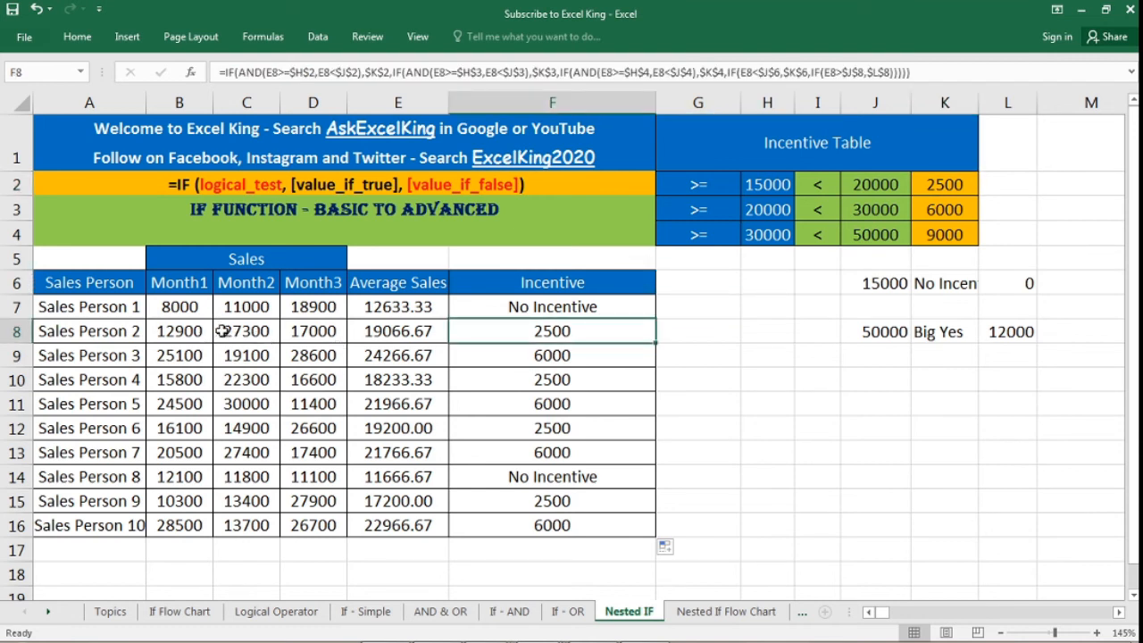
left_click(374, 332)
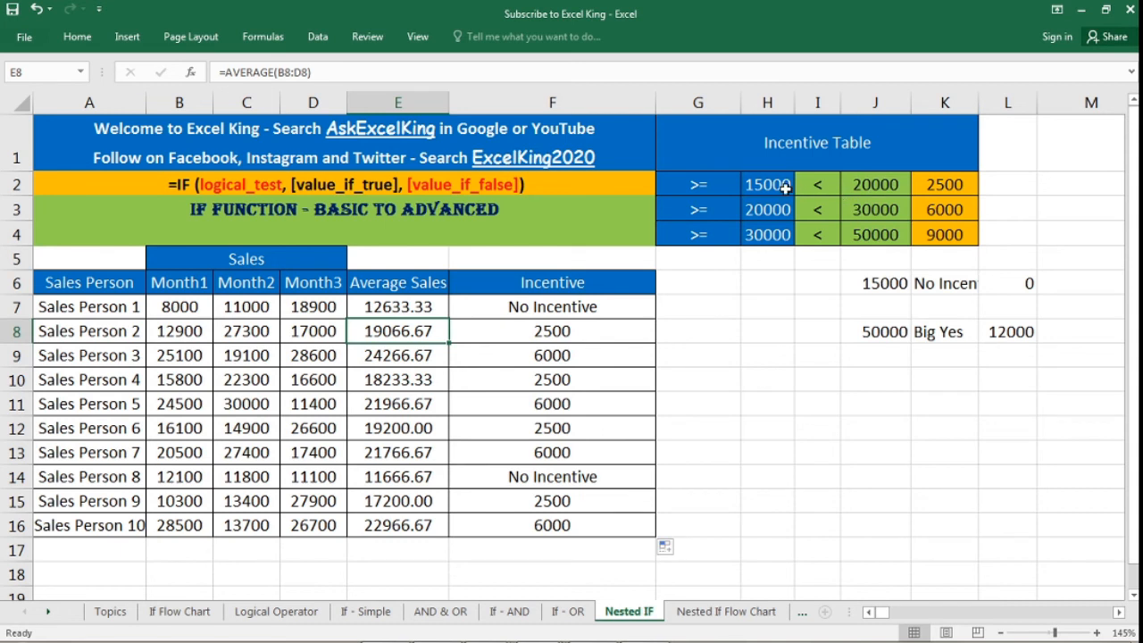
left_click(636, 365)
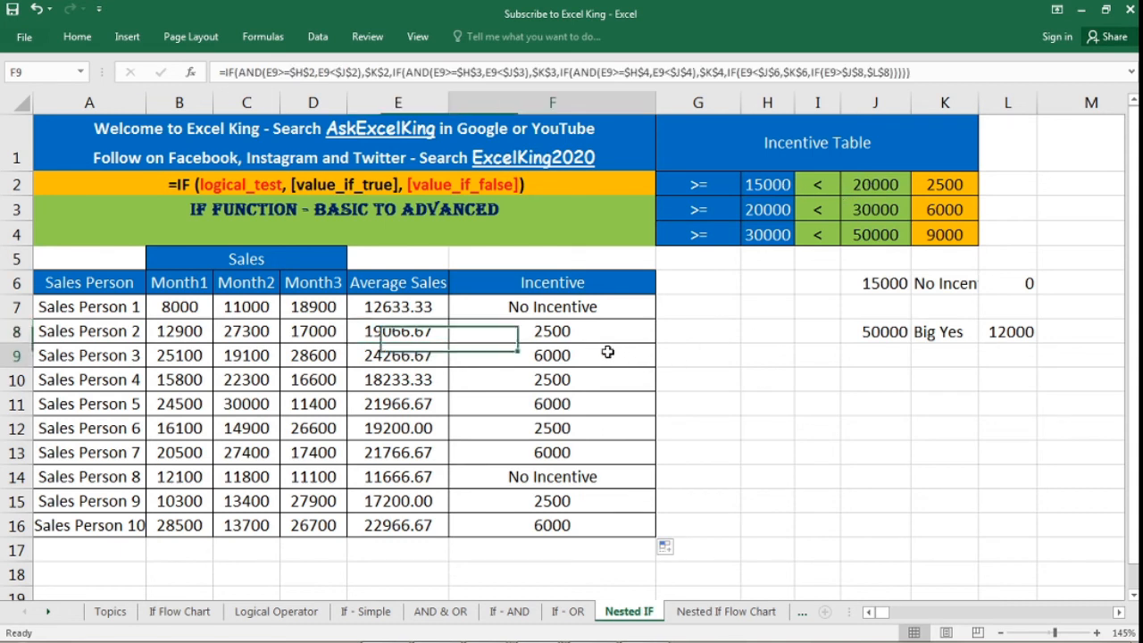
left_click(369, 364)
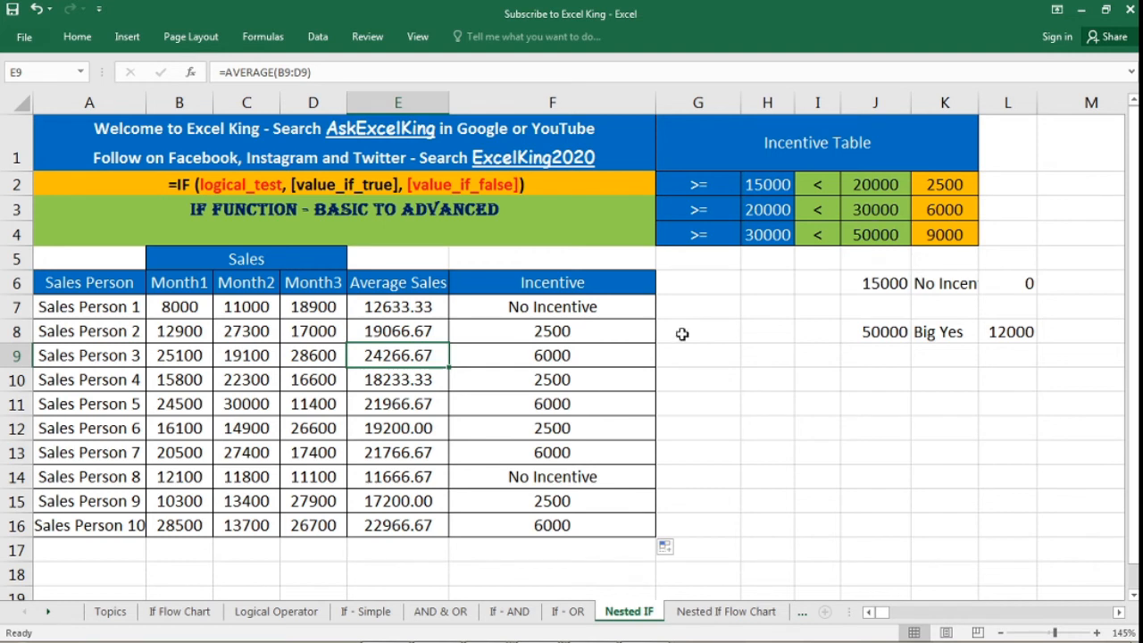
left_click(574, 380)
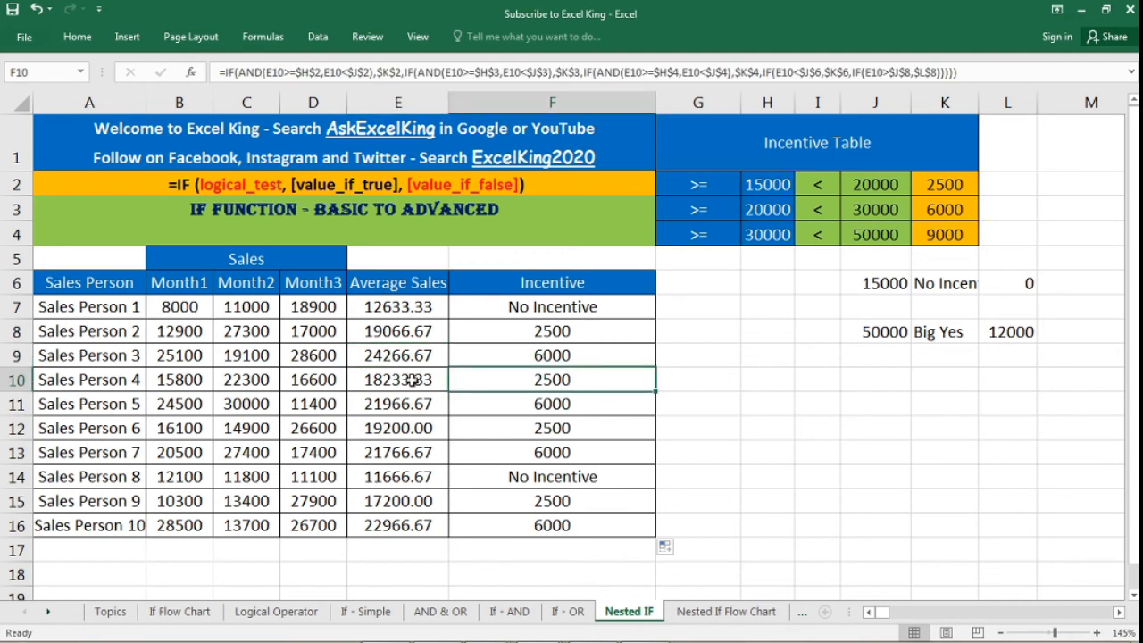
left_click(574, 427)
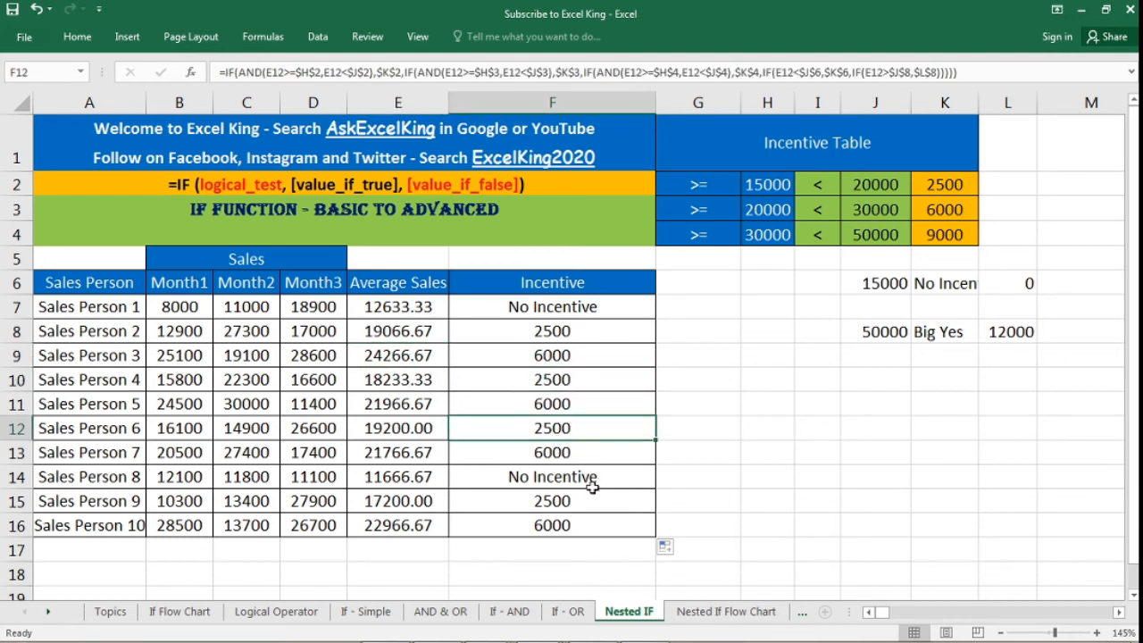
left_click(593, 521)
left_click(585, 338)
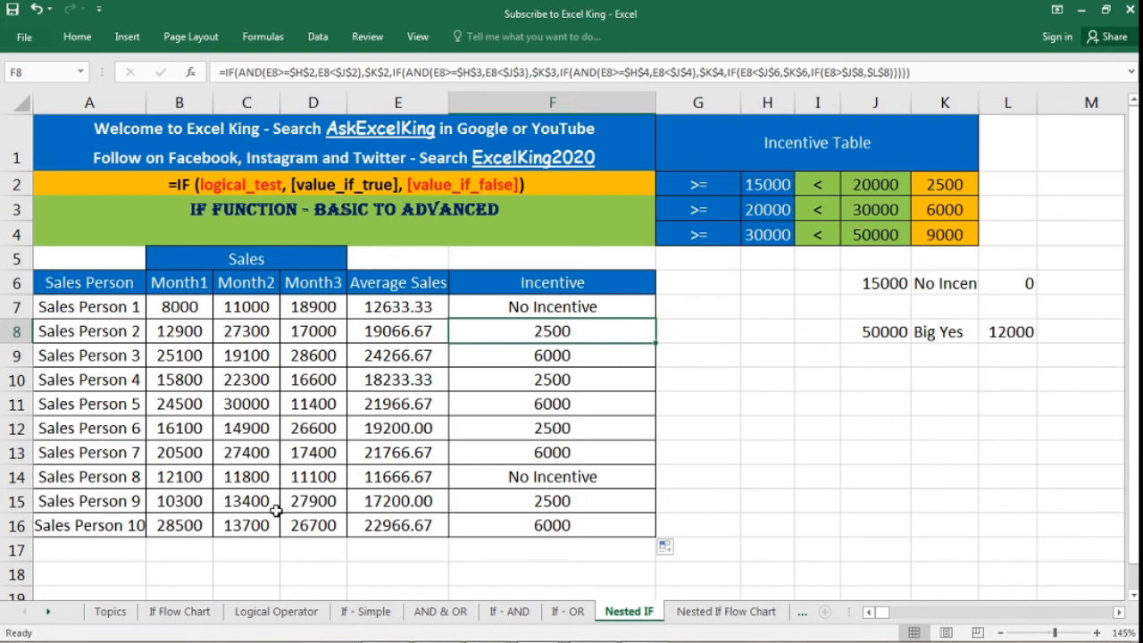
Set Sales Person 10's Month2 sales in C16 to 43700 and check the average sales and incentive in row 16.
left_click(401, 526)
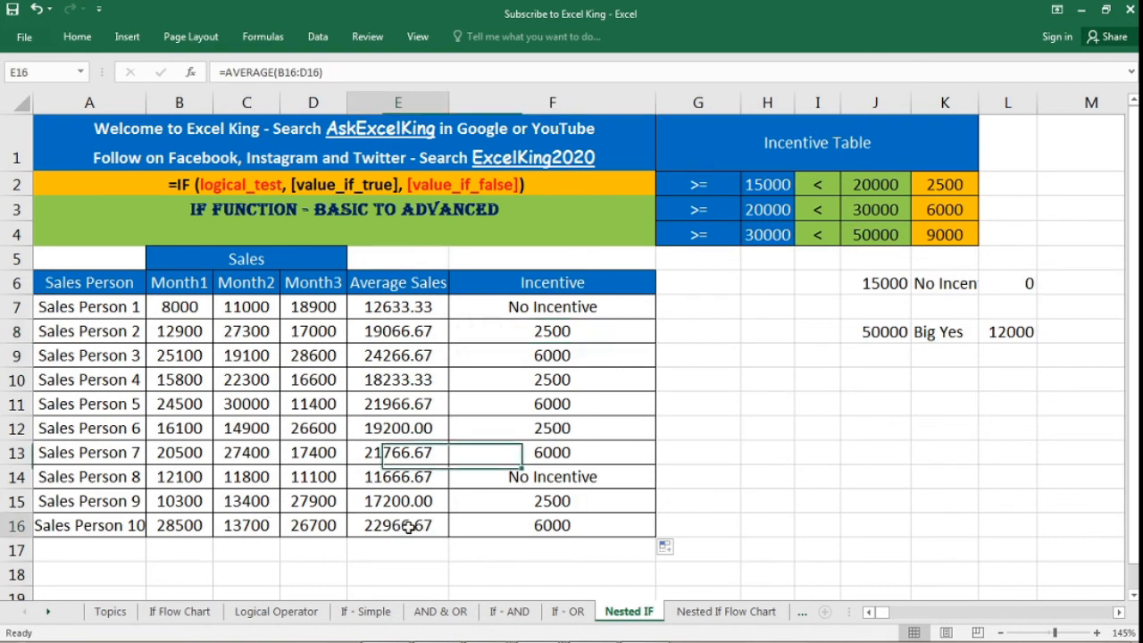
left_click(236, 525)
double_click(237, 525)
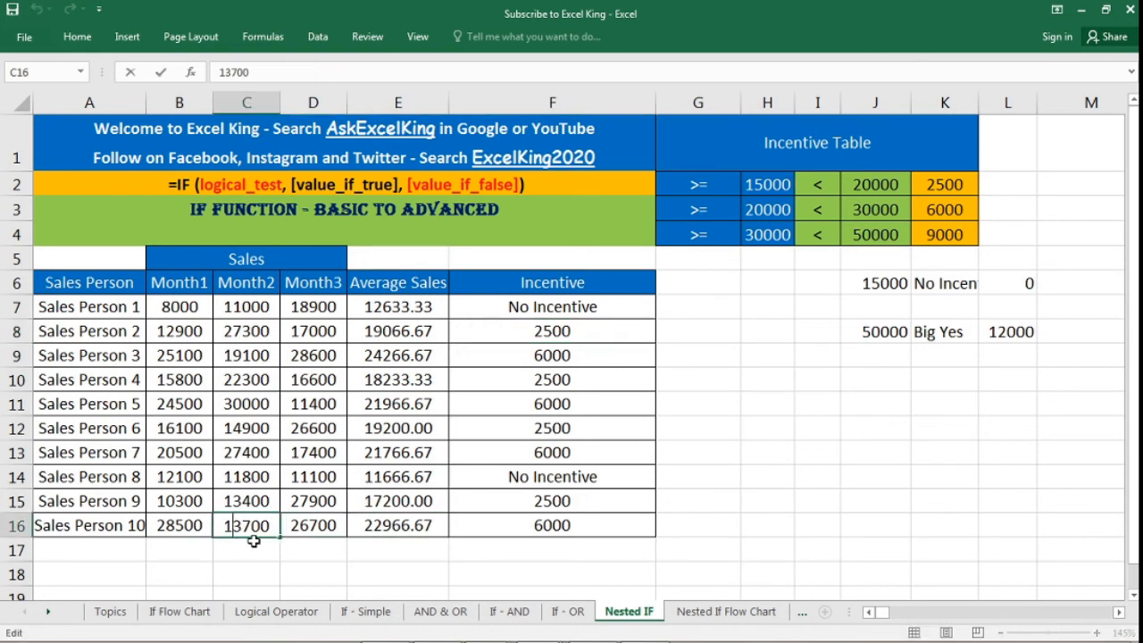
key("BackSpace")
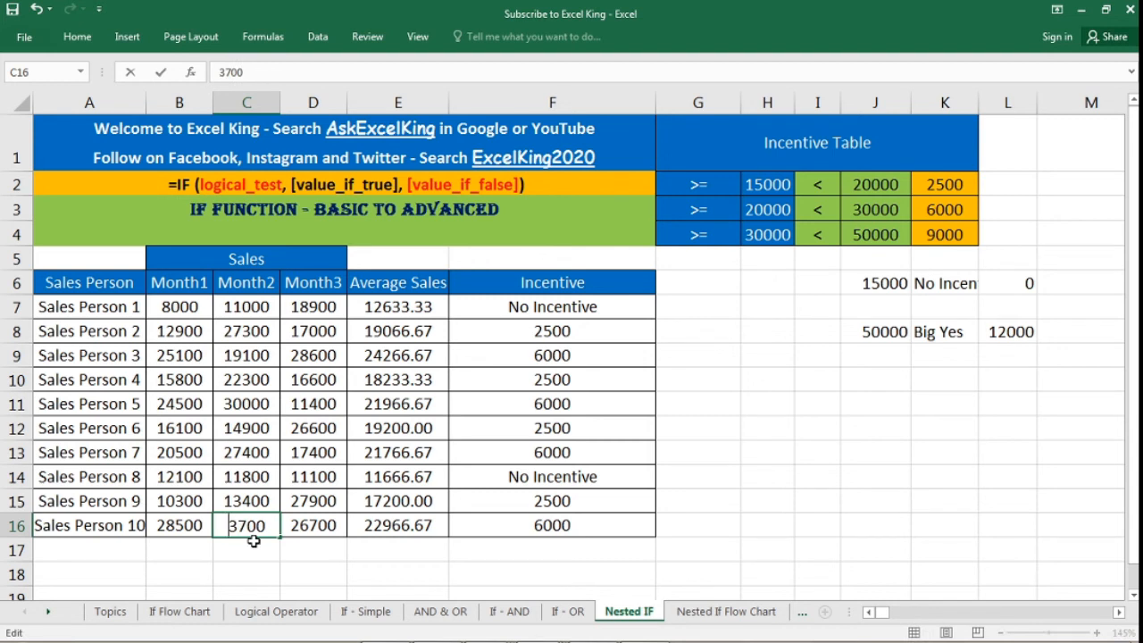
type("4")
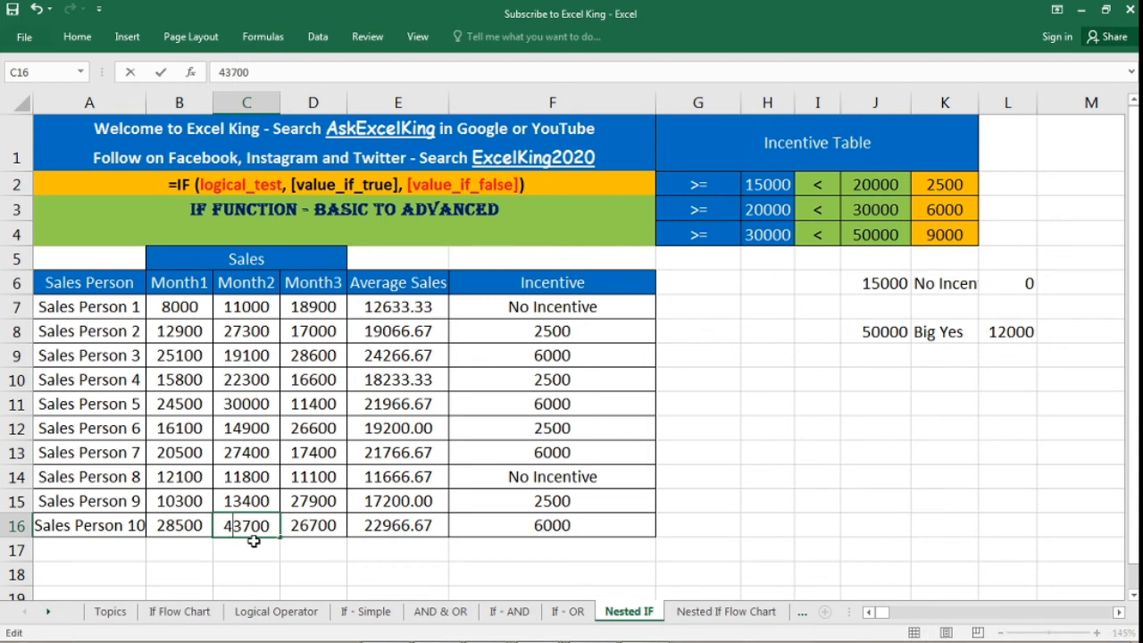
key("Return")
left_click(403, 528)
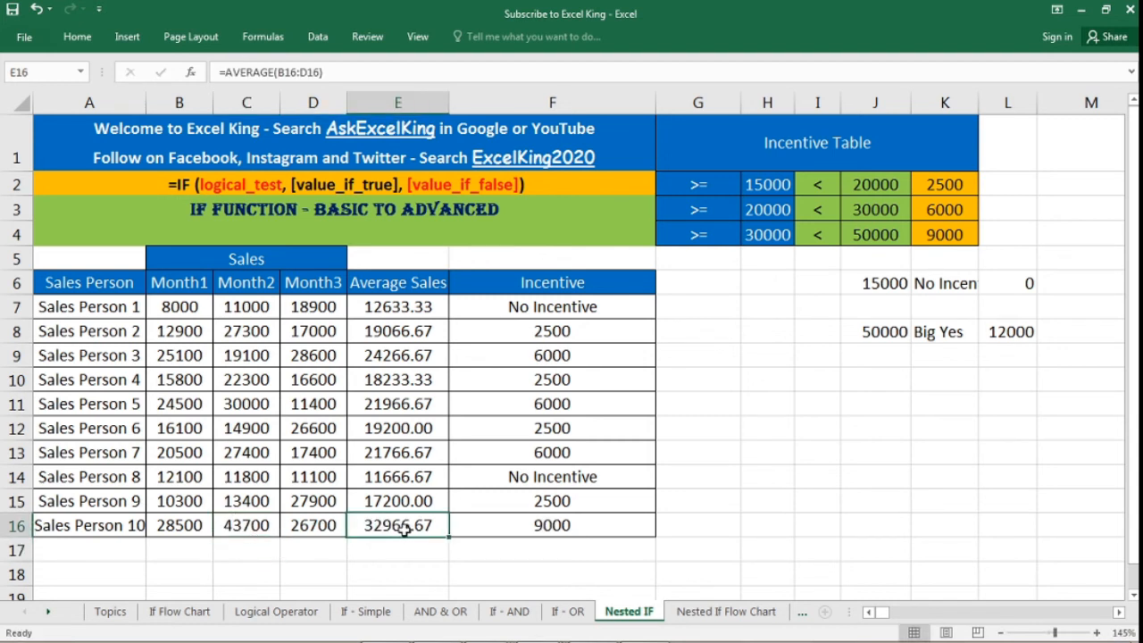
left_click_drag(193, 525, 301, 522)
left_click(380, 532)
left_click(582, 528)
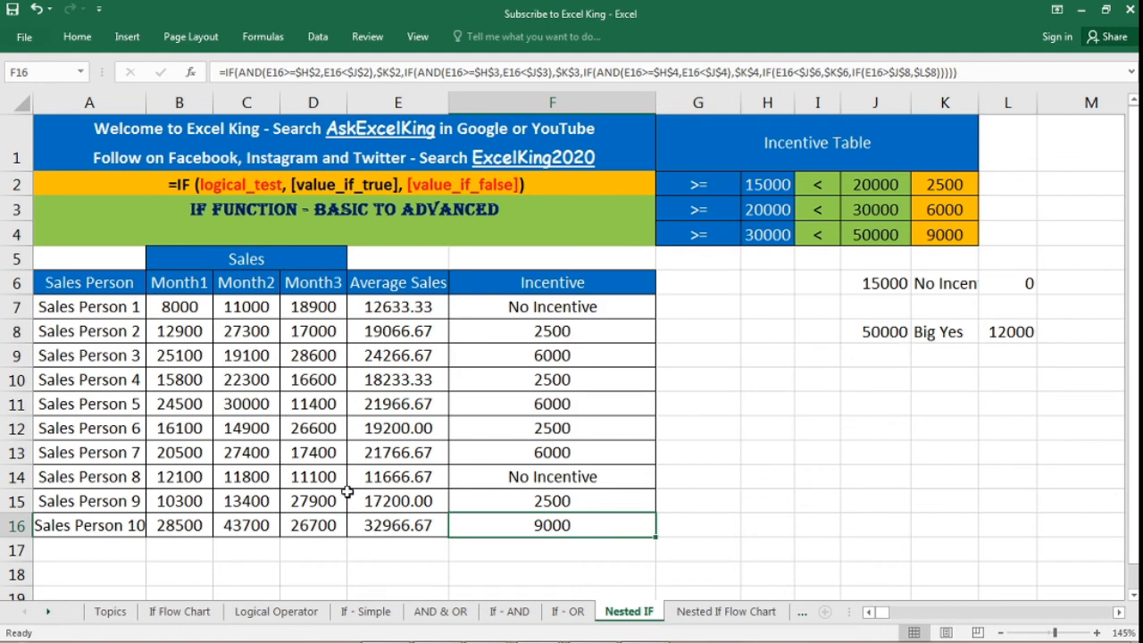
Set Sales Person 9's Month3 sales in D15 to 127900 and compare the incentive in F15 with the above-50000 amount in L8.
left_click(299, 525)
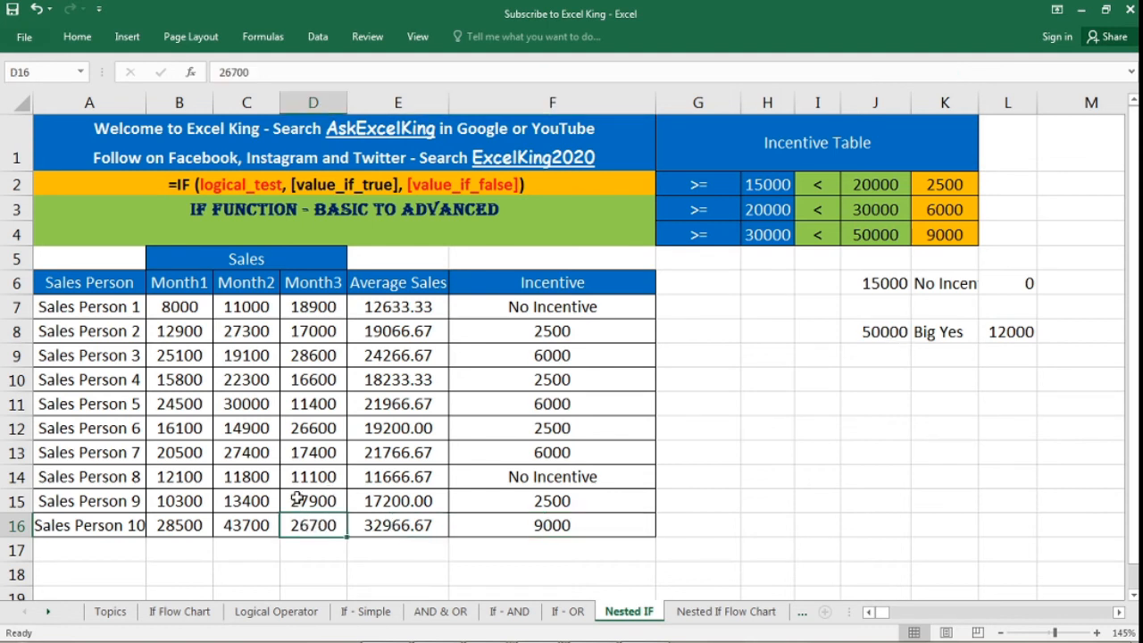
double_click(299, 501)
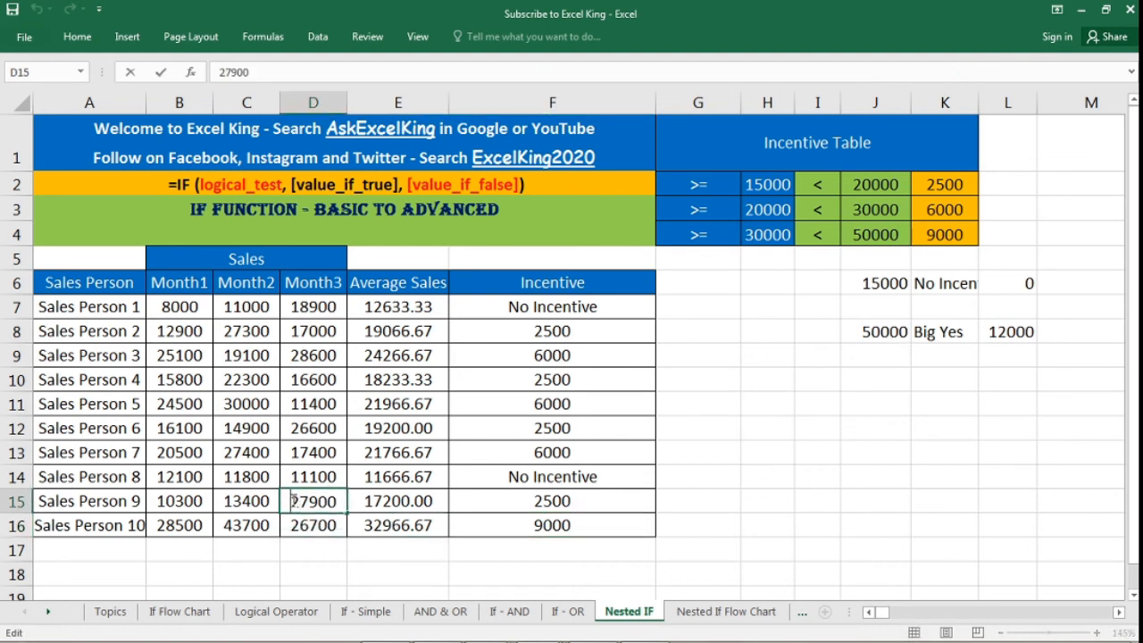
type("1")
key("Return")
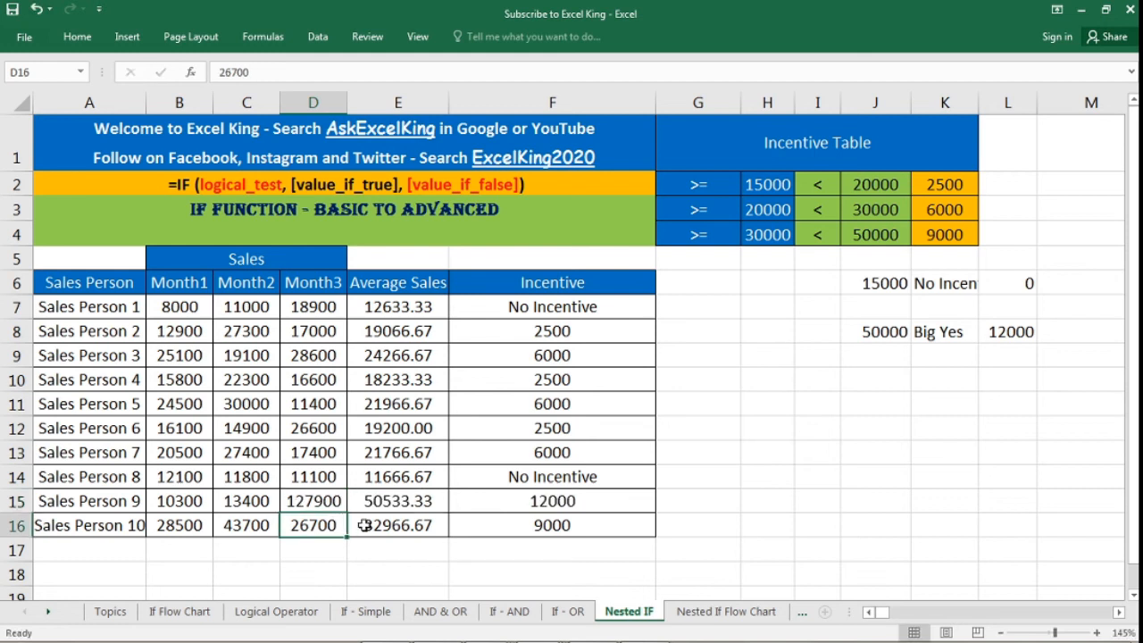
left_click(435, 494)
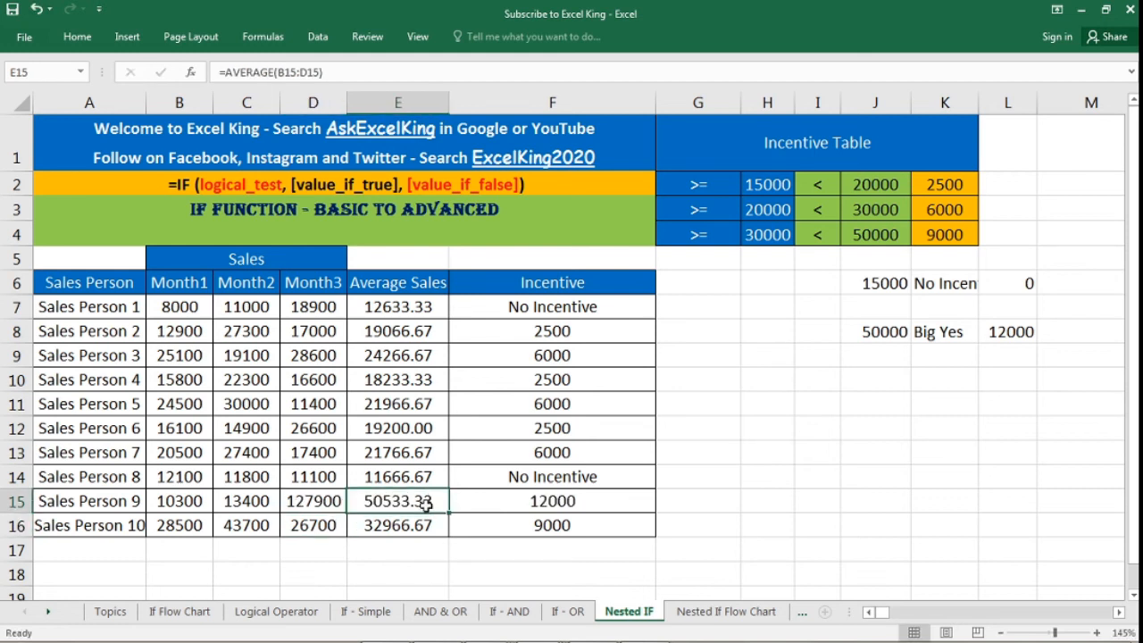
left_click(593, 503)
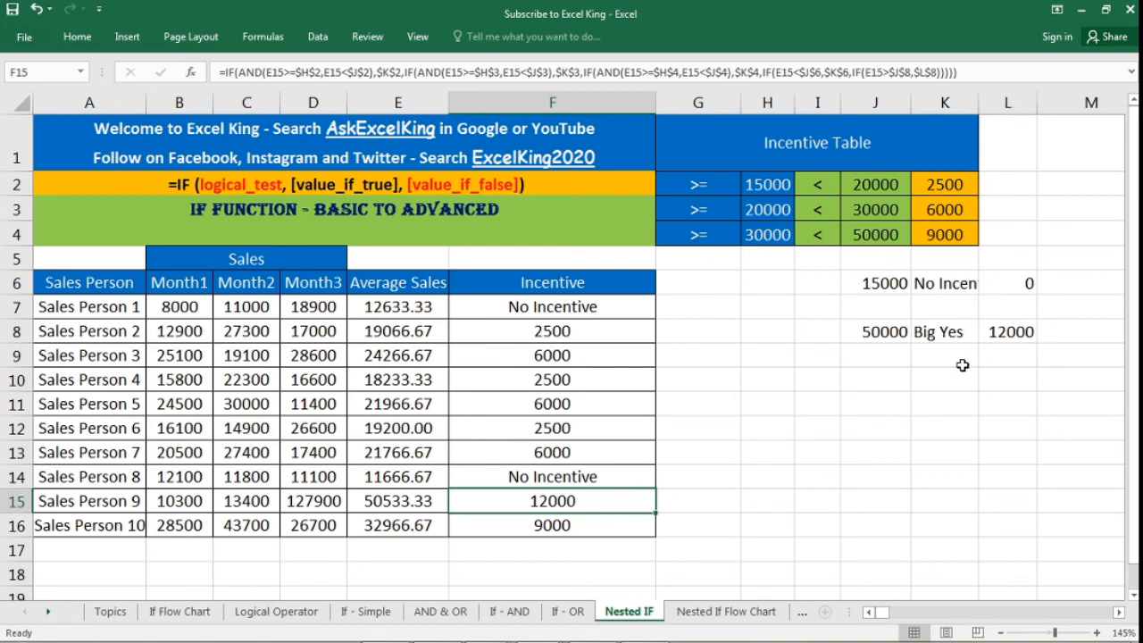
left_click(1008, 336)
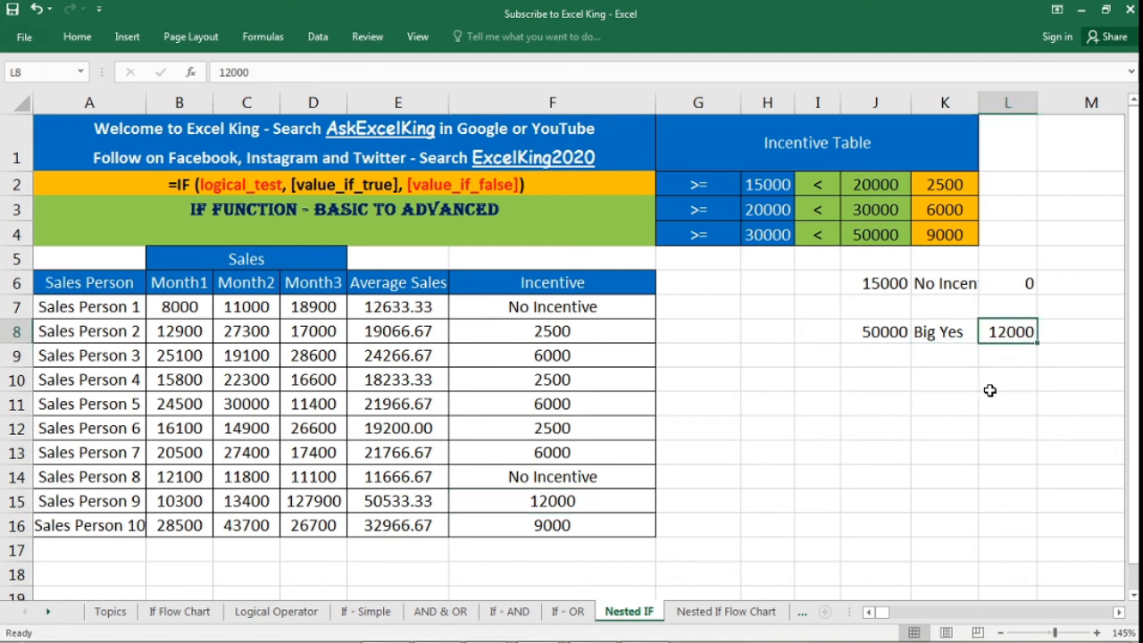
left_click(630, 501)
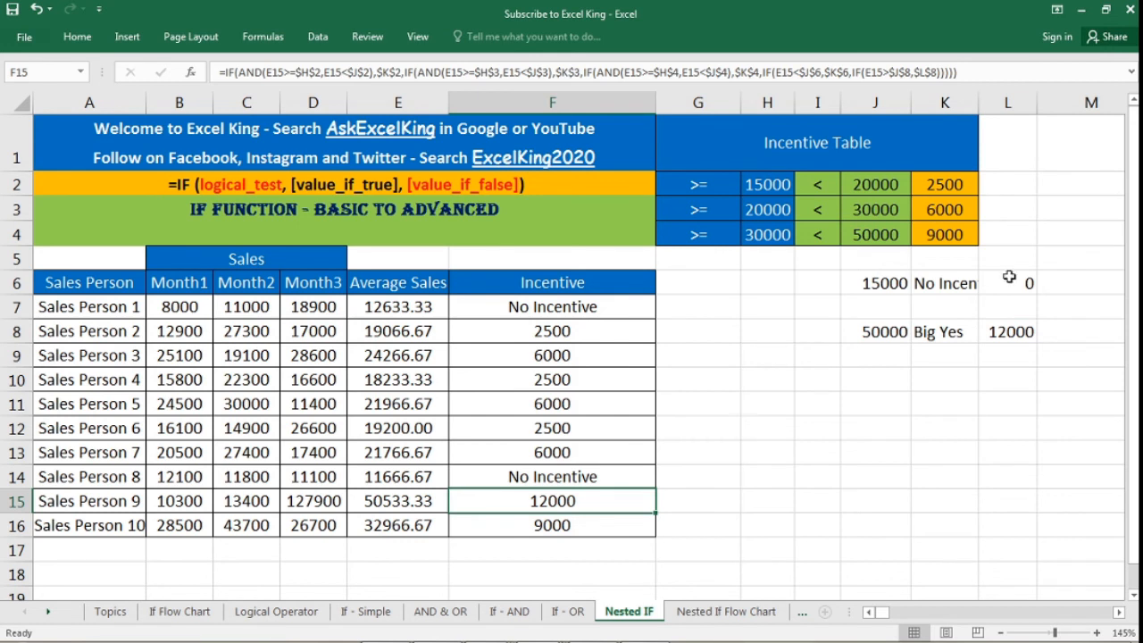
Widen column K to fit the No Incentive text and make the formula bar taller.
left_click_drag(980, 102, 1008, 102)
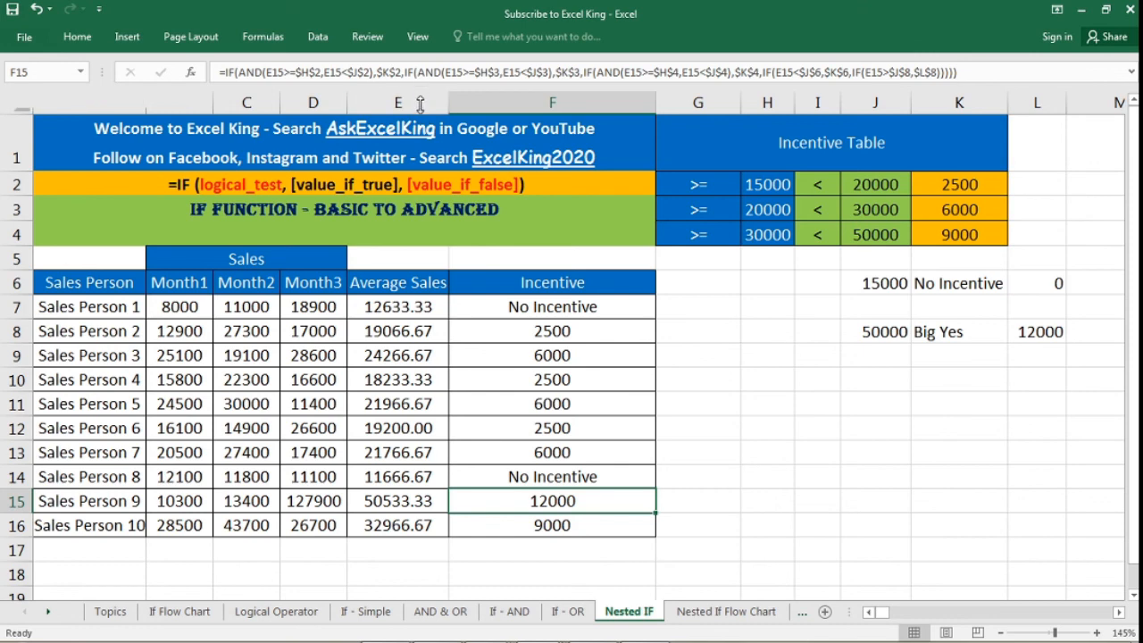
left_click_drag(421, 86, 419, 117)
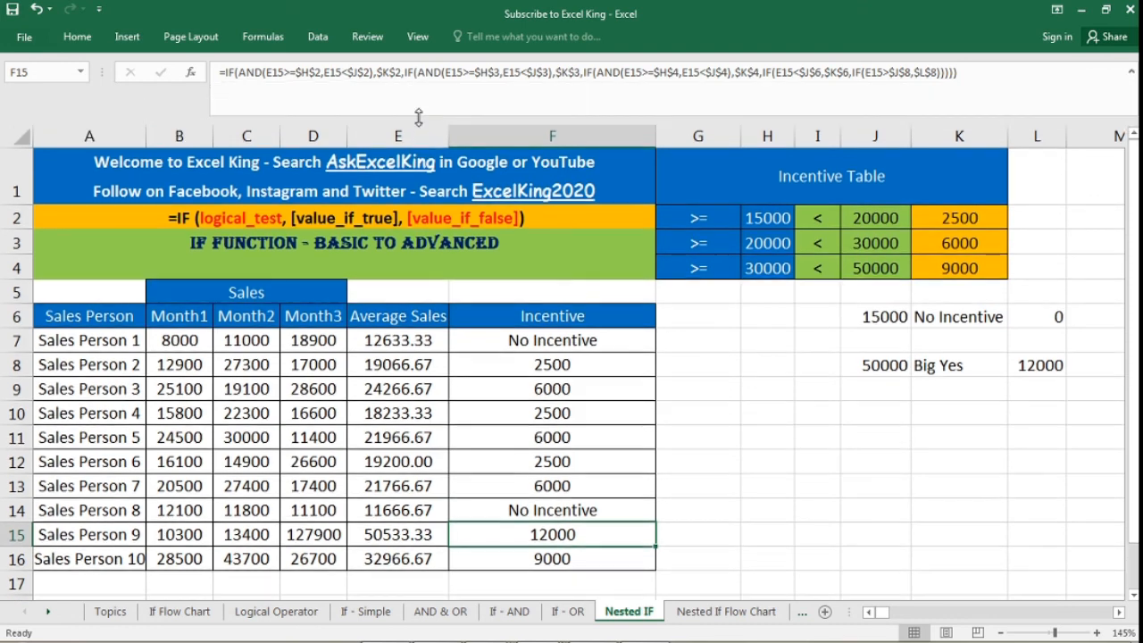
Examine the nested IF incentive formulas in F7, F8 and F10 and the cells they refer to.
left_click(521, 339)
key("F2")
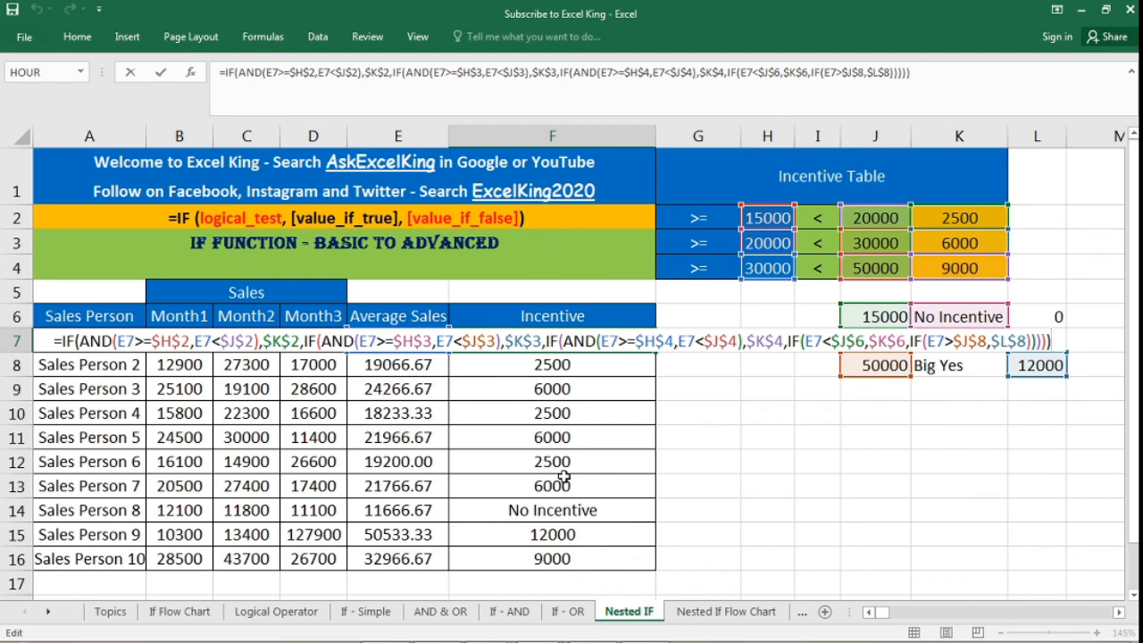
key("Escape")
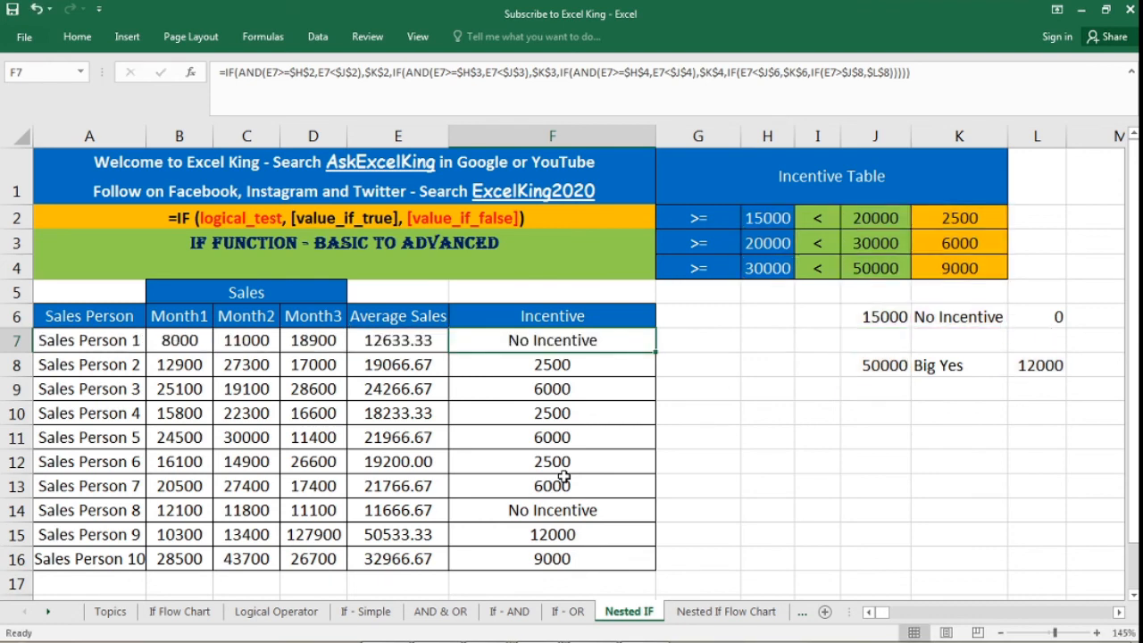
left_click(543, 364)
key("F2")
key("Escape")
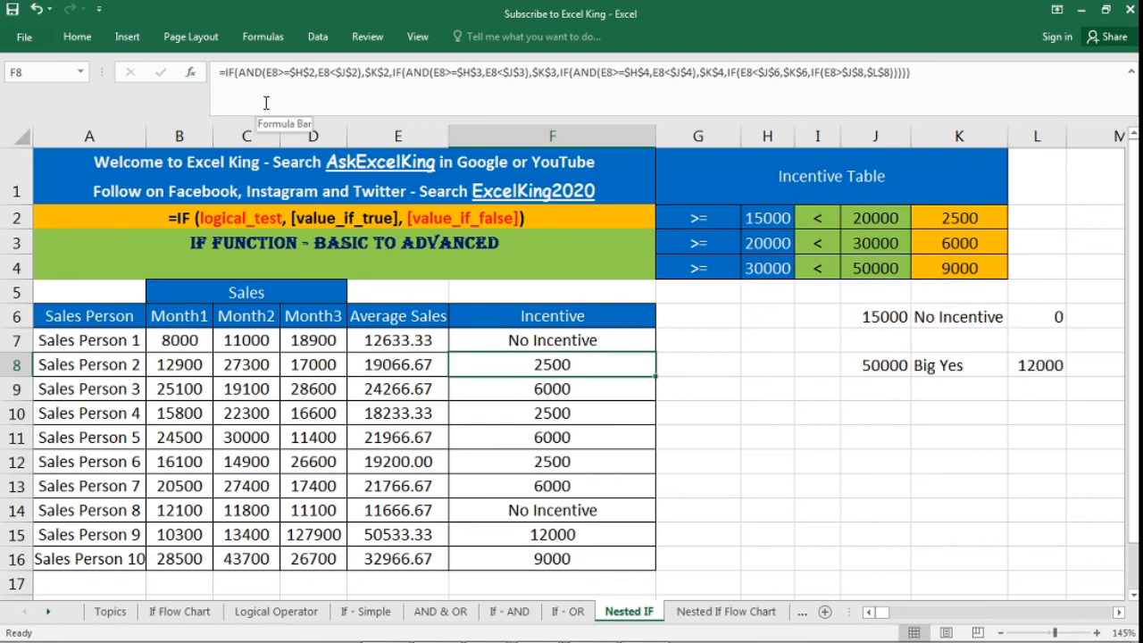
key("alt")
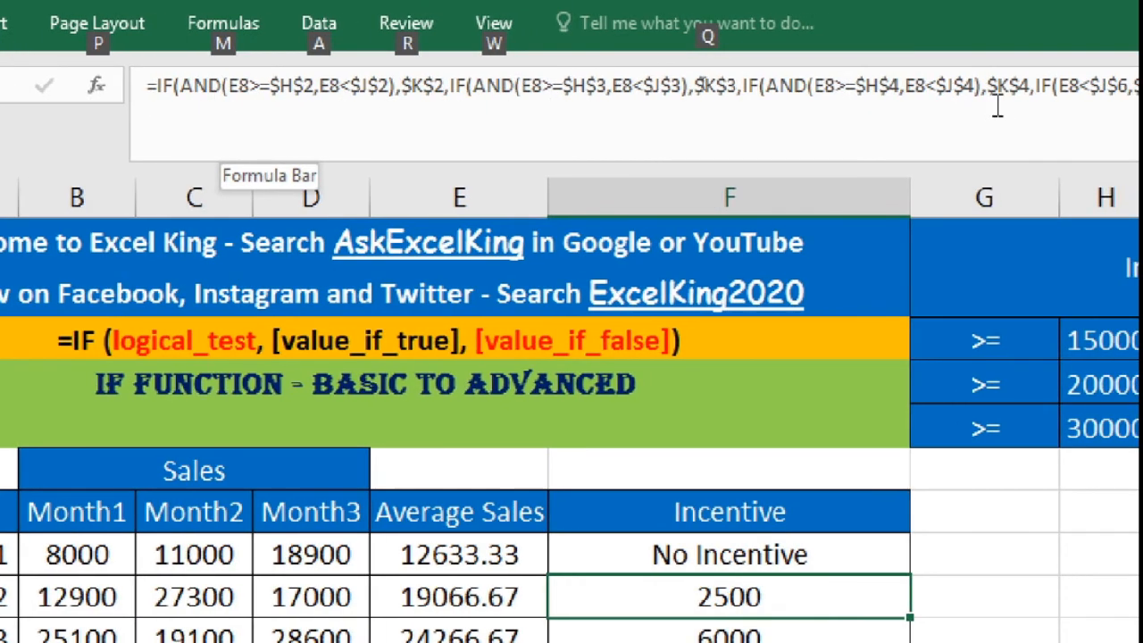
key("Escape")
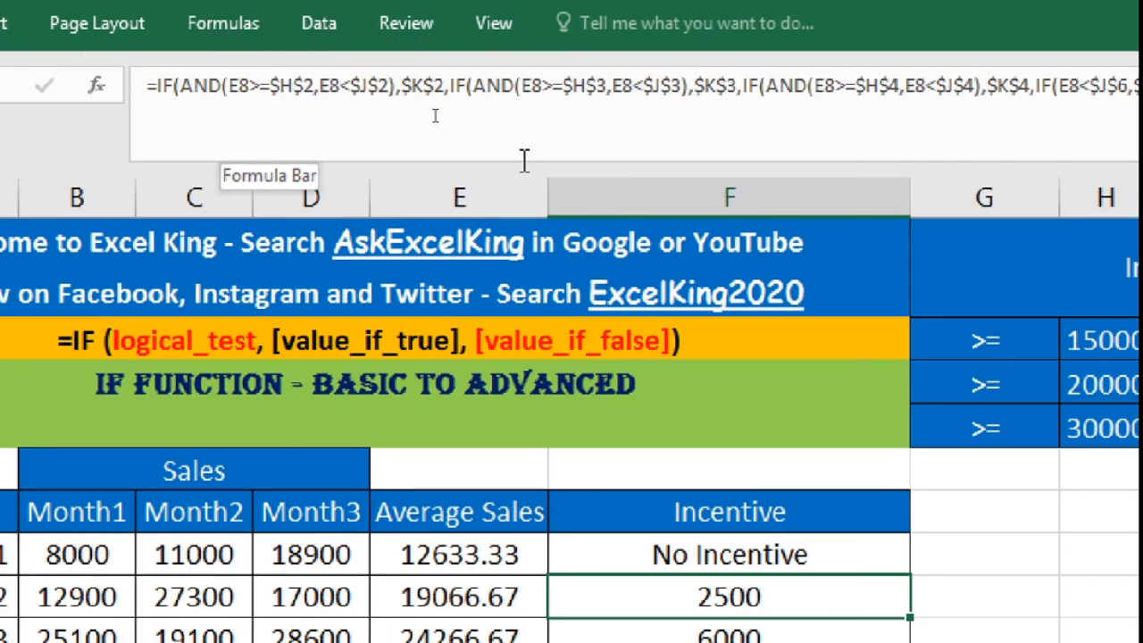
key("alt")
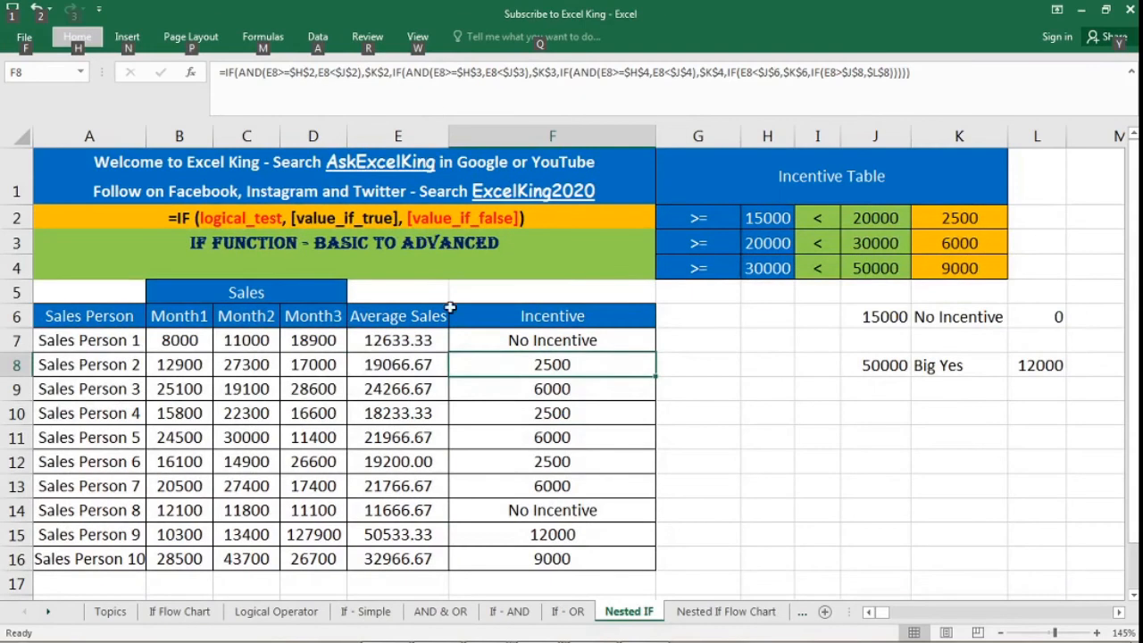
left_click(569, 403)
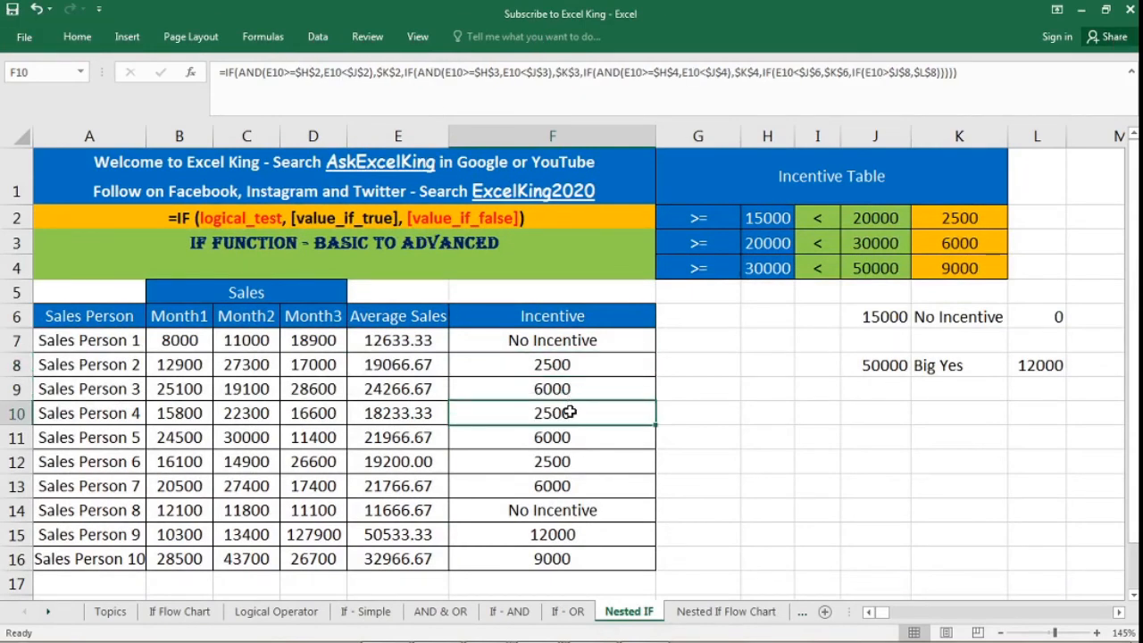
double_click(568, 412)
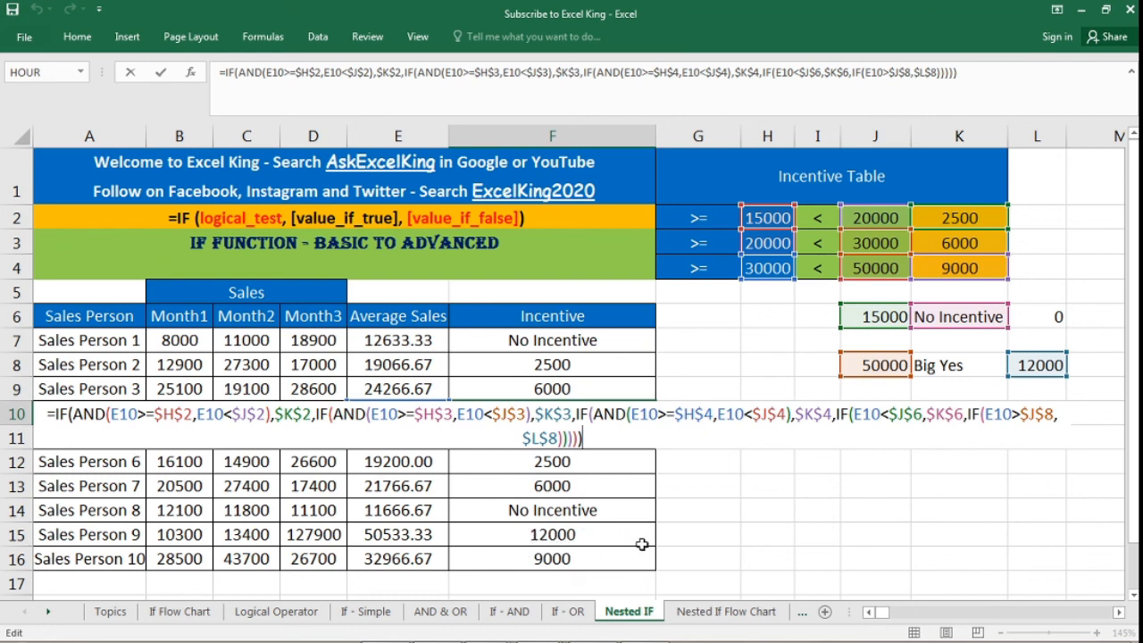
key("Return")
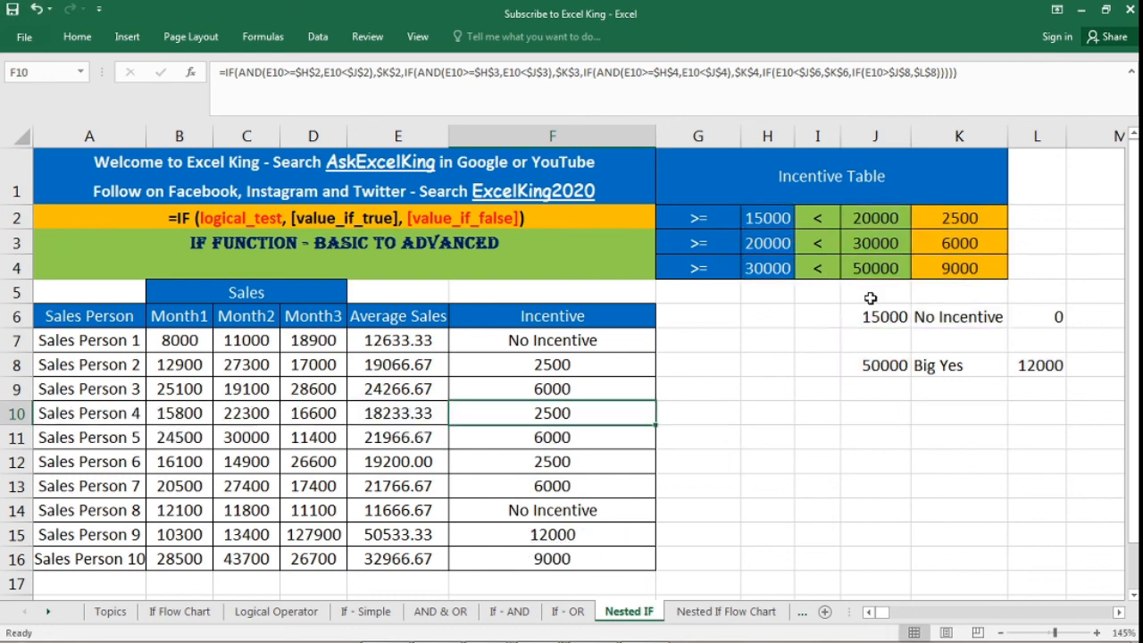
Review the first slab's lower limit in H2 and upper limit in J2 of the incentive table.
left_click(782, 220)
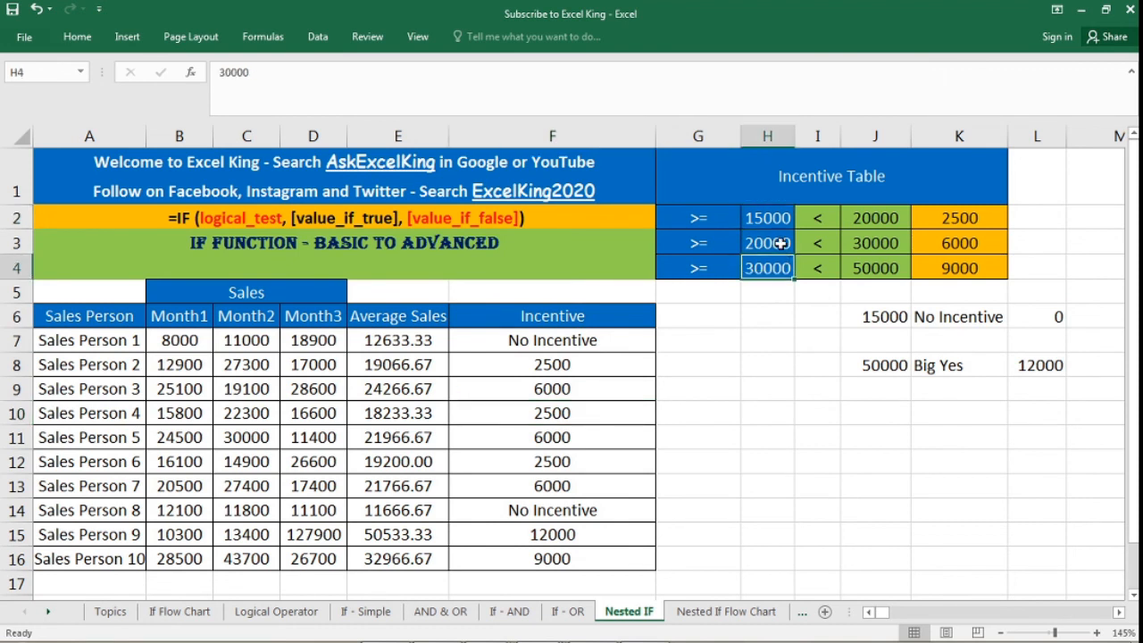
left_click_drag(777, 221, 833, 220)
left_click(880, 220)
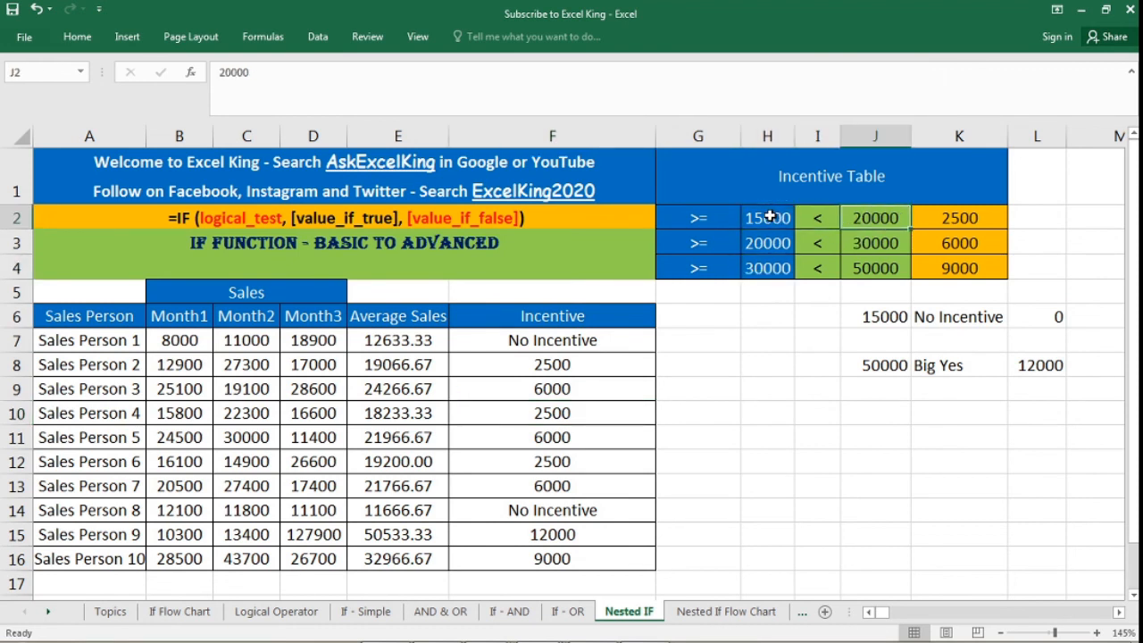
left_click(771, 217)
left_click(858, 218)
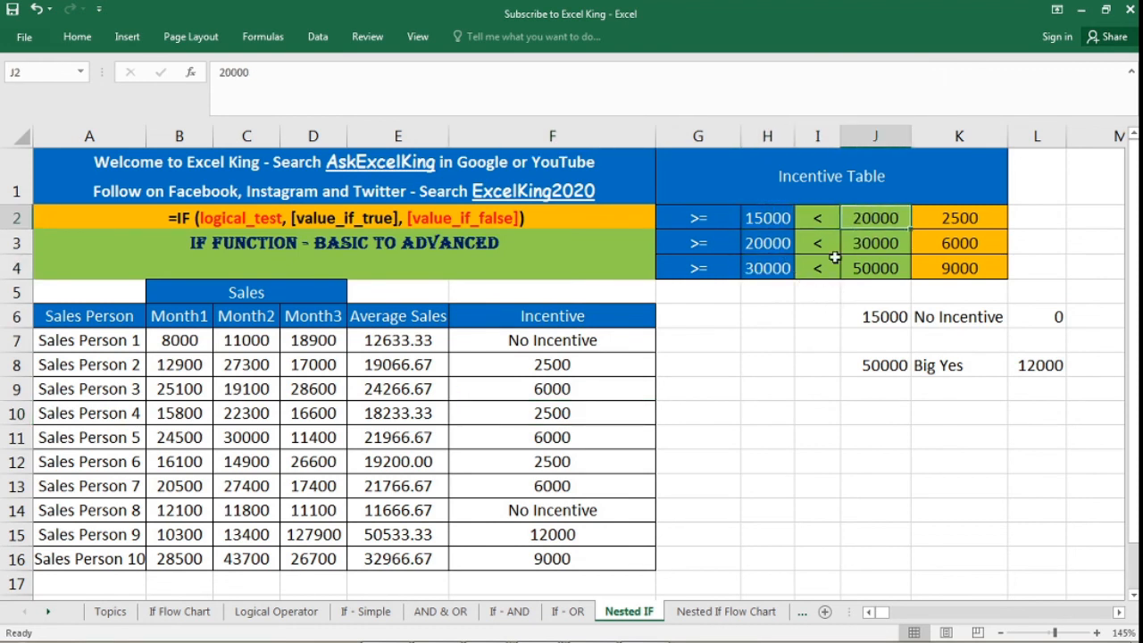